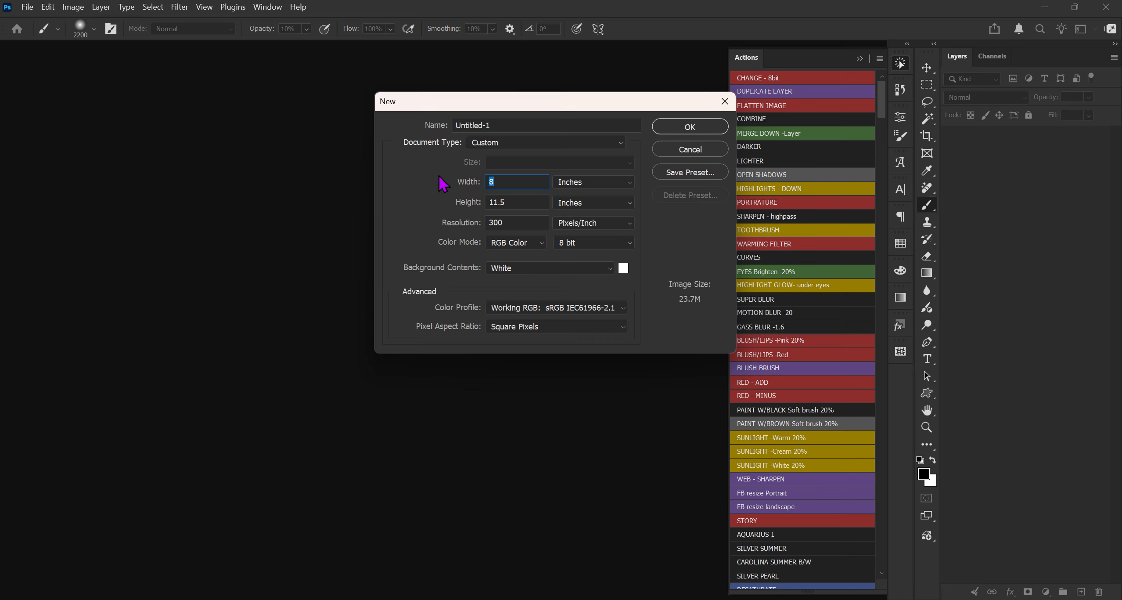
Create a new white document 5 inches wide by 7 inches high at 300 pixels/inch in RGB Color.
{"action": "type", "text": "5"}
{"action": "key", "text": "Tab"}
{"action": "type", "text": "7"}
{"action": "left_click", "coordinate": [698, 129]}
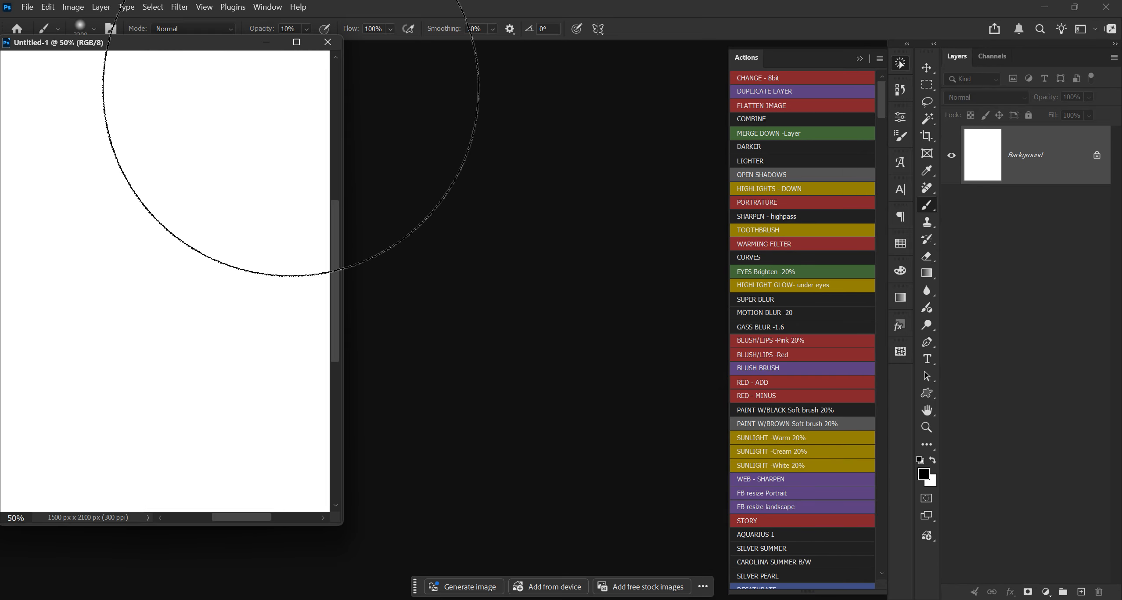
Add a new blank layer above the Background layer.
{"action": "left_click_drag", "start_coordinate": [202, 47], "coordinate": [402, 83]}
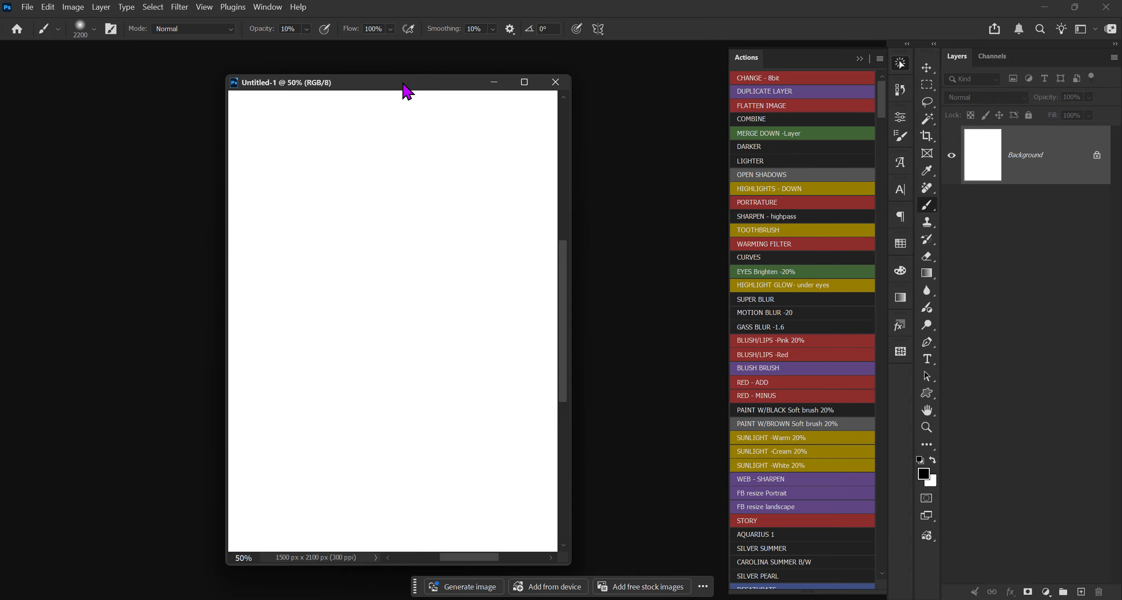
{"action": "key", "text": "ctrl+0"}
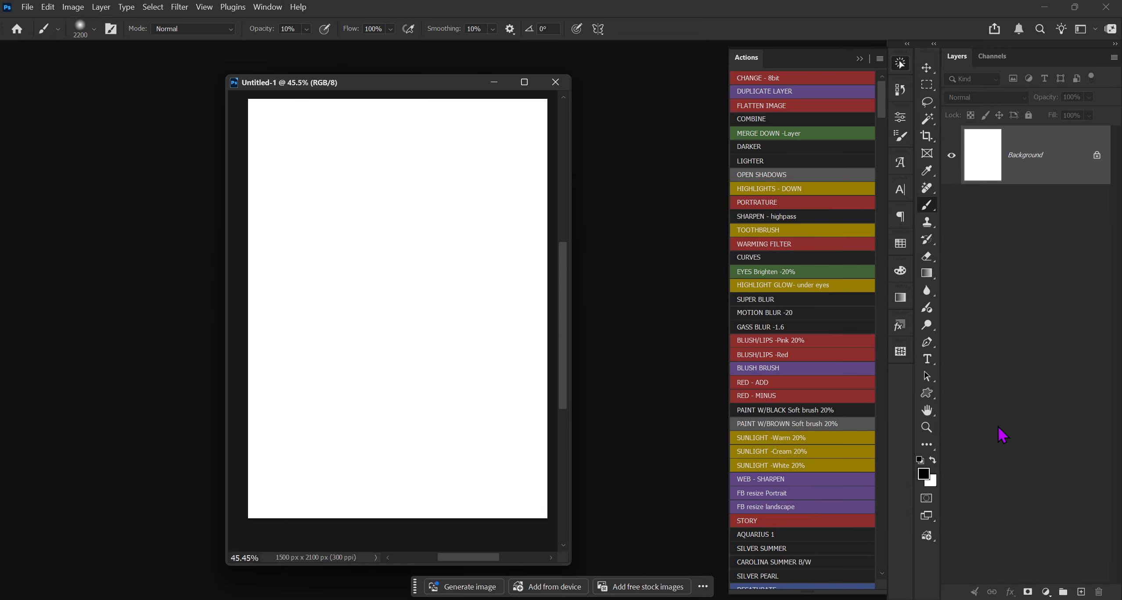
{"action": "double_click", "coordinate": [927, 410]}
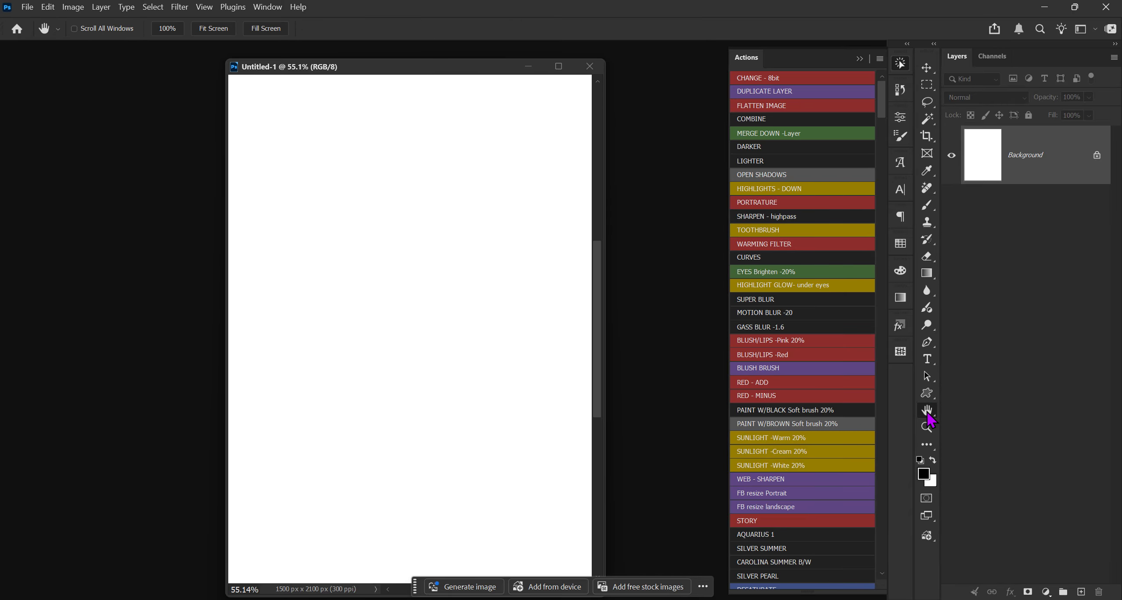
{"action": "scroll", "coordinate": [521, 258], "scroll_direction": "down", "scroll_amount": 1}
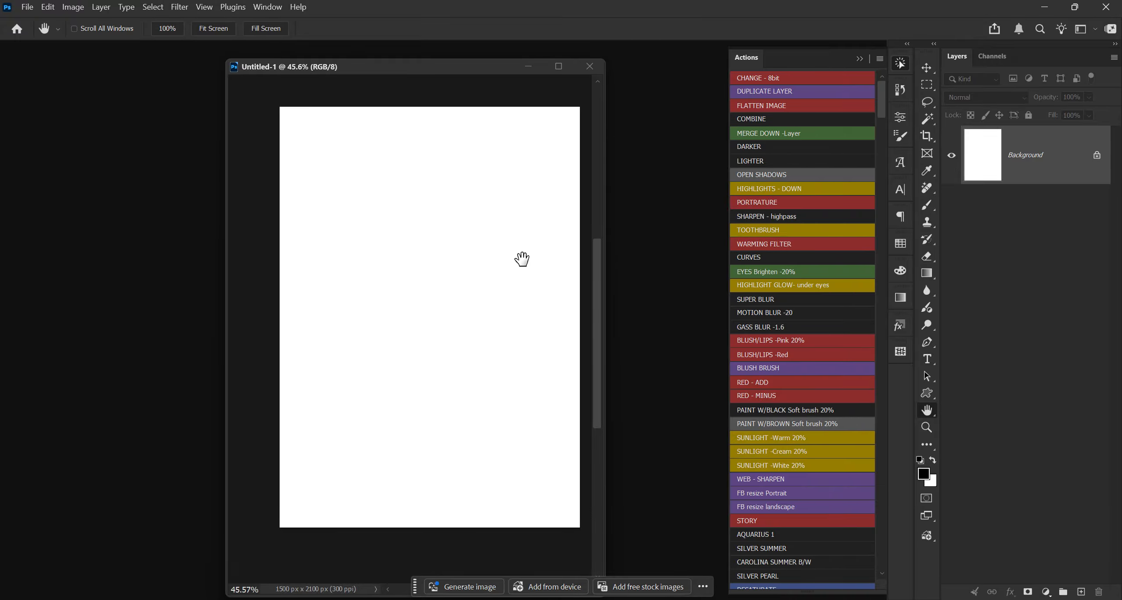
{"action": "scroll", "coordinate": [521, 259], "scroll_direction": "down", "scroll_amount": 5}
{"action": "scroll", "coordinate": [521, 261], "scroll_direction": "up", "scroll_amount": 3}
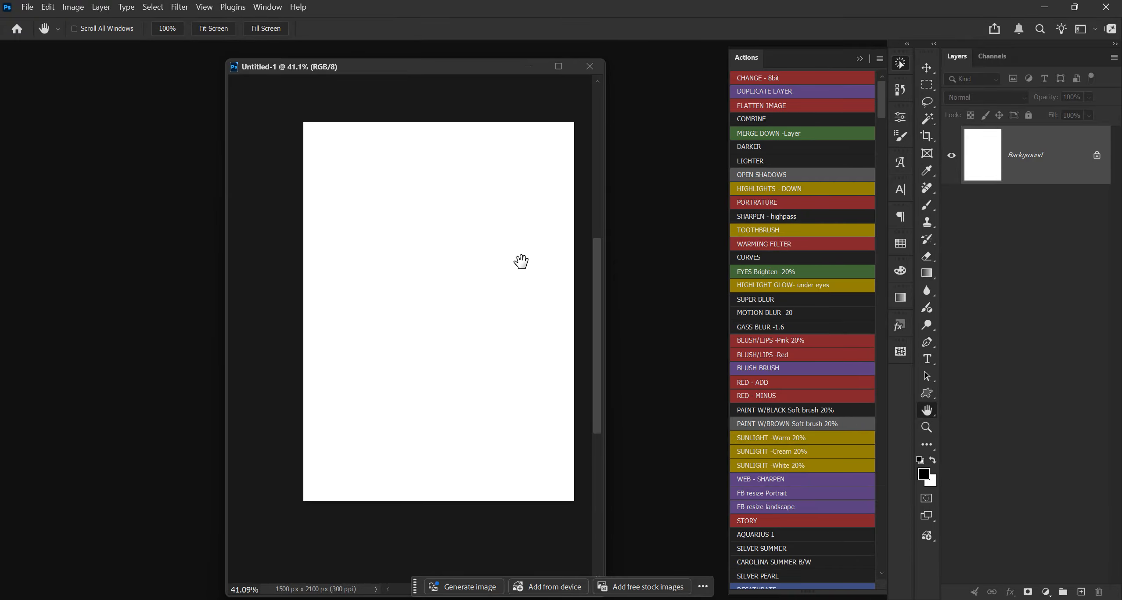
{"action": "scroll", "coordinate": [521, 262], "scroll_direction": "up", "scroll_amount": 3}
{"action": "scroll", "coordinate": [521, 261], "scroll_direction": "down", "scroll_amount": 1}
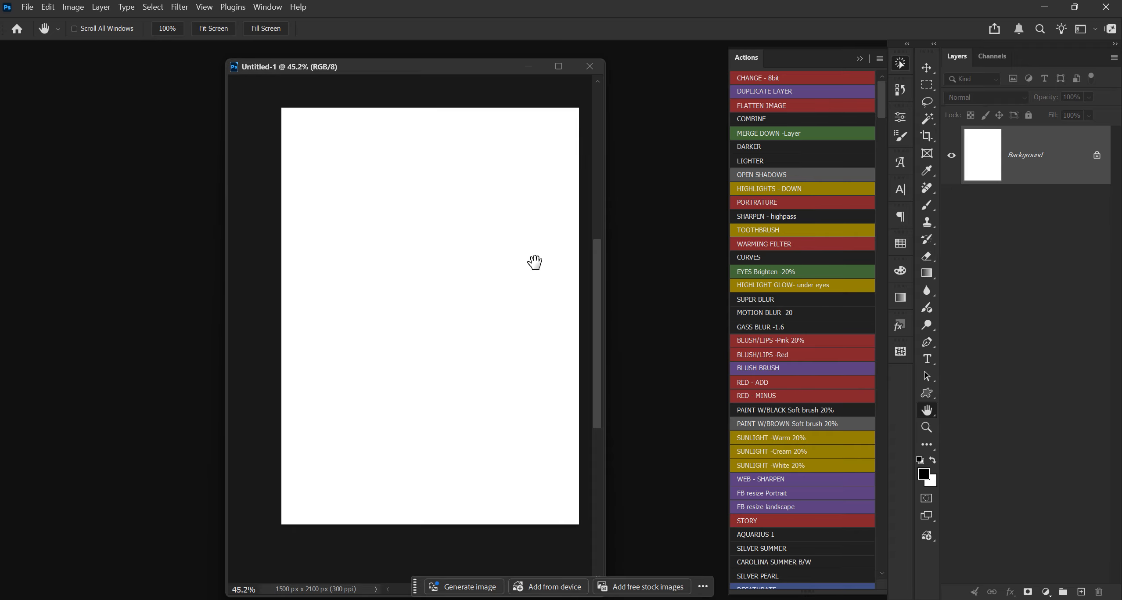
{"action": "left_click", "coordinate": [1082, 591]}
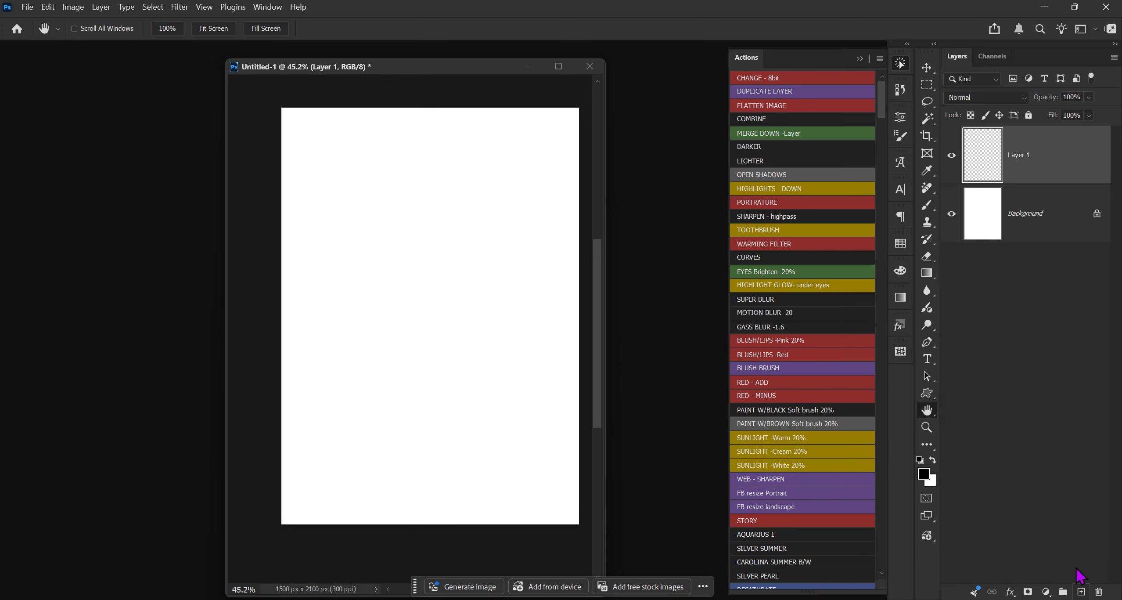
Choose the Custom Shape Tool with the round-topped tag shape from the W's Scrapbook Tags group.
{"action": "left_click", "coordinate": [928, 394]}
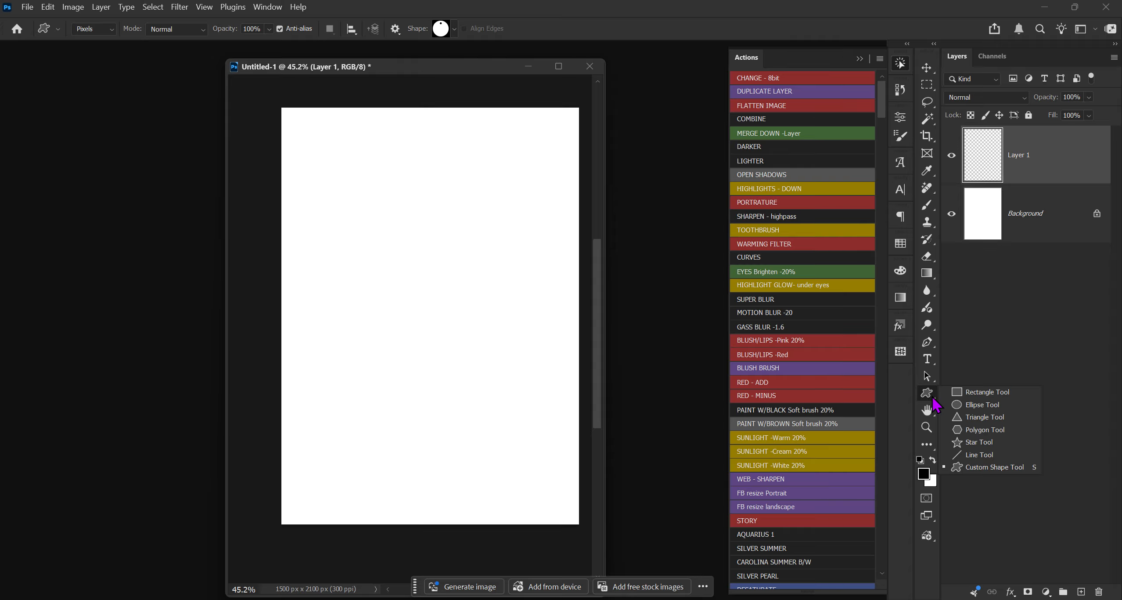
{"action": "left_click", "coordinate": [976, 467]}
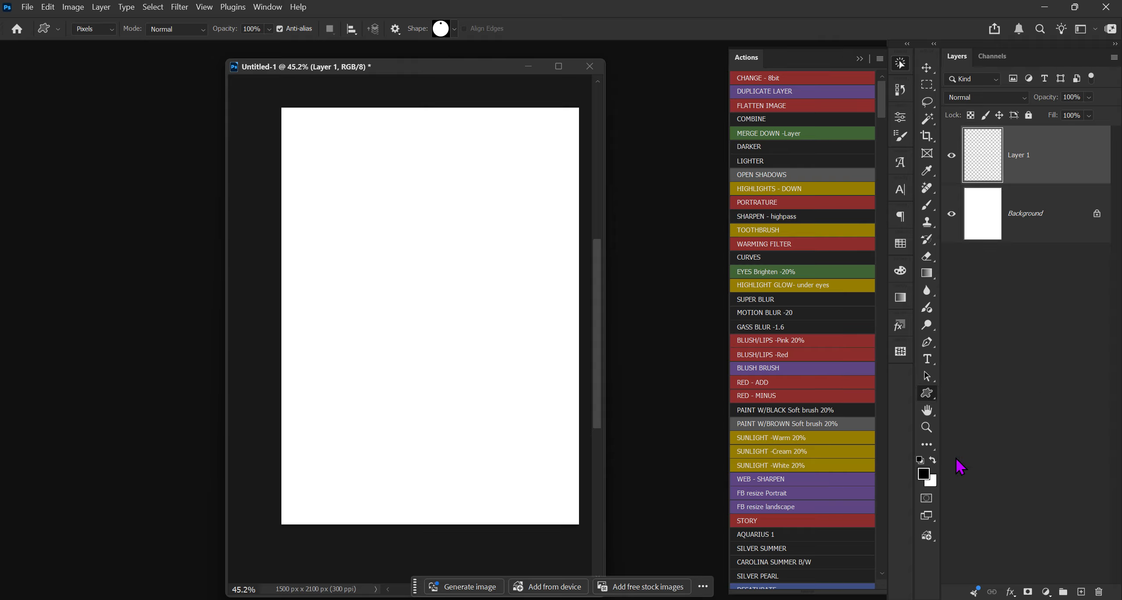
{"action": "left_click", "coordinate": [441, 29]}
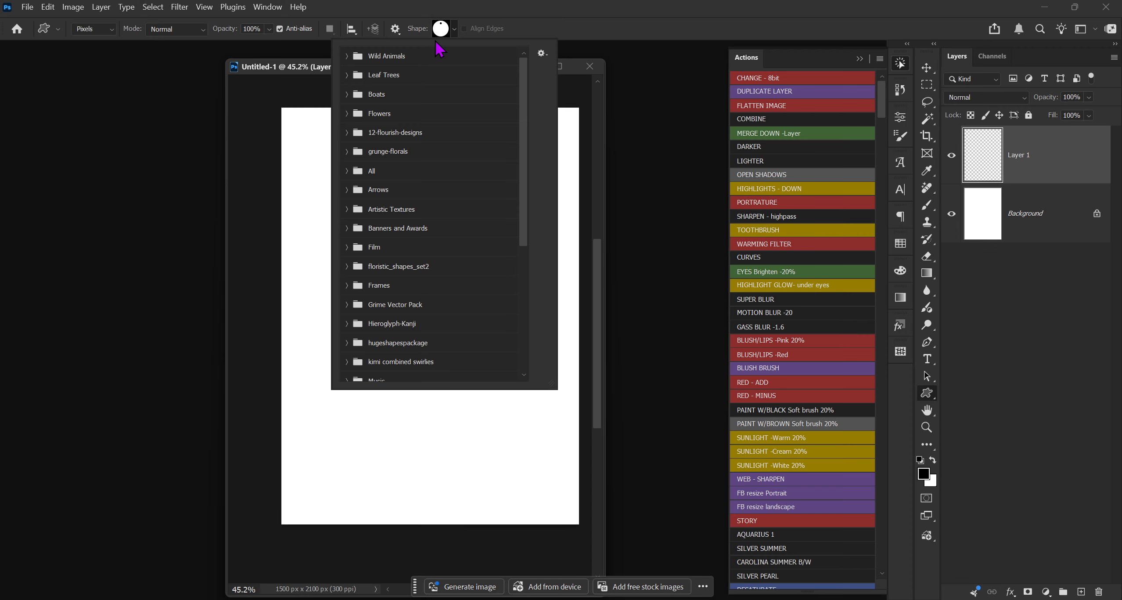
{"action": "left_click_drag", "start_coordinate": [523, 231], "coordinate": [524, 381]}
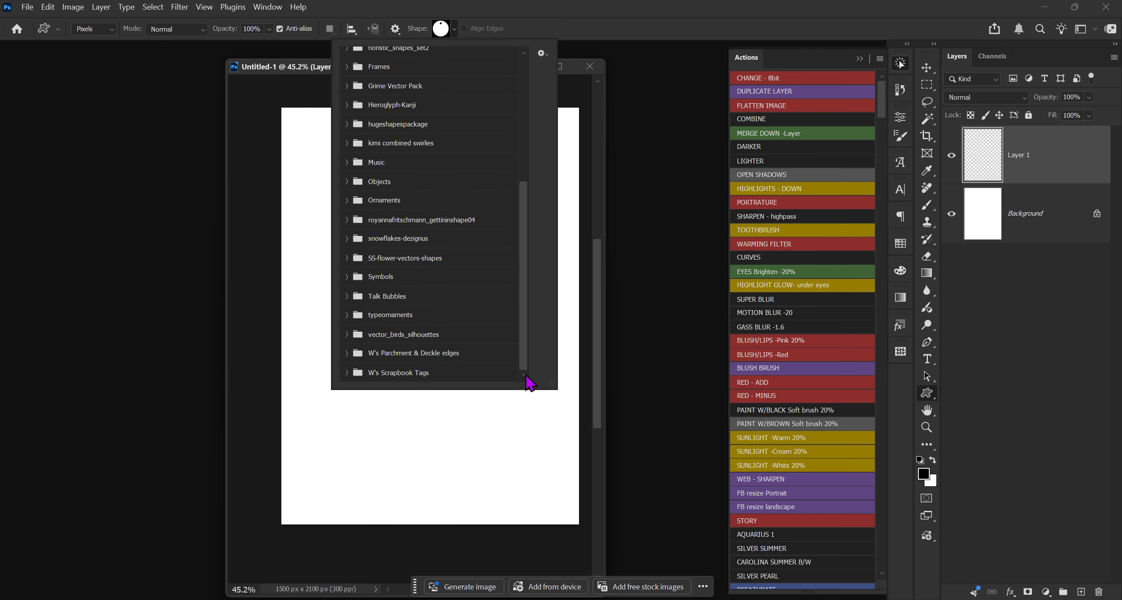
{"action": "left_click", "coordinate": [347, 372]}
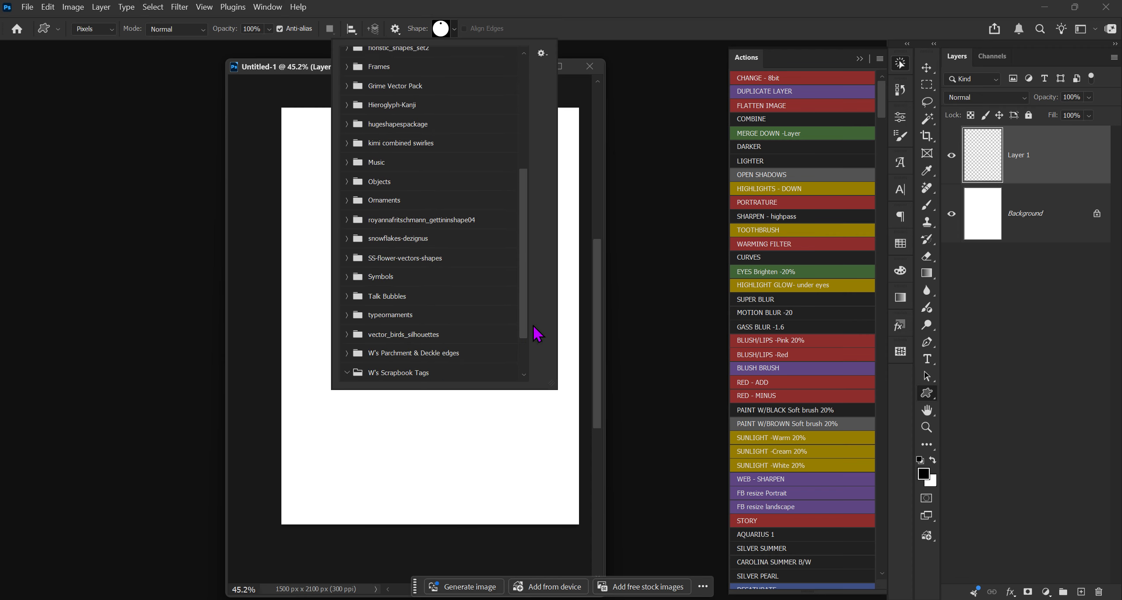
{"action": "left_click_drag", "start_coordinate": [524, 326], "coordinate": [523, 370]}
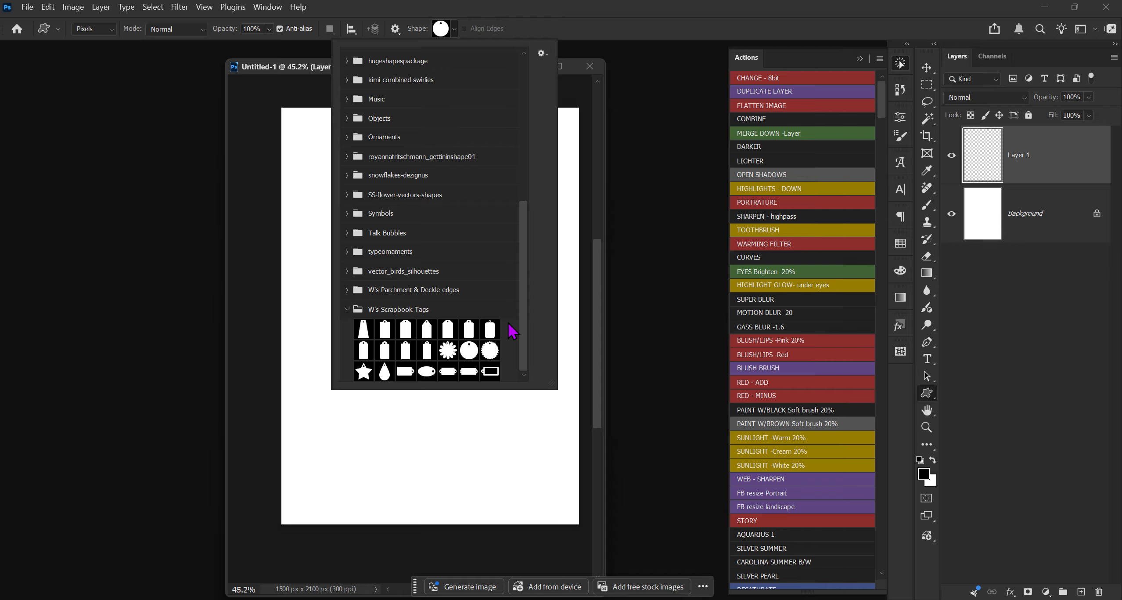
{"action": "double_click", "coordinate": [387, 336]}
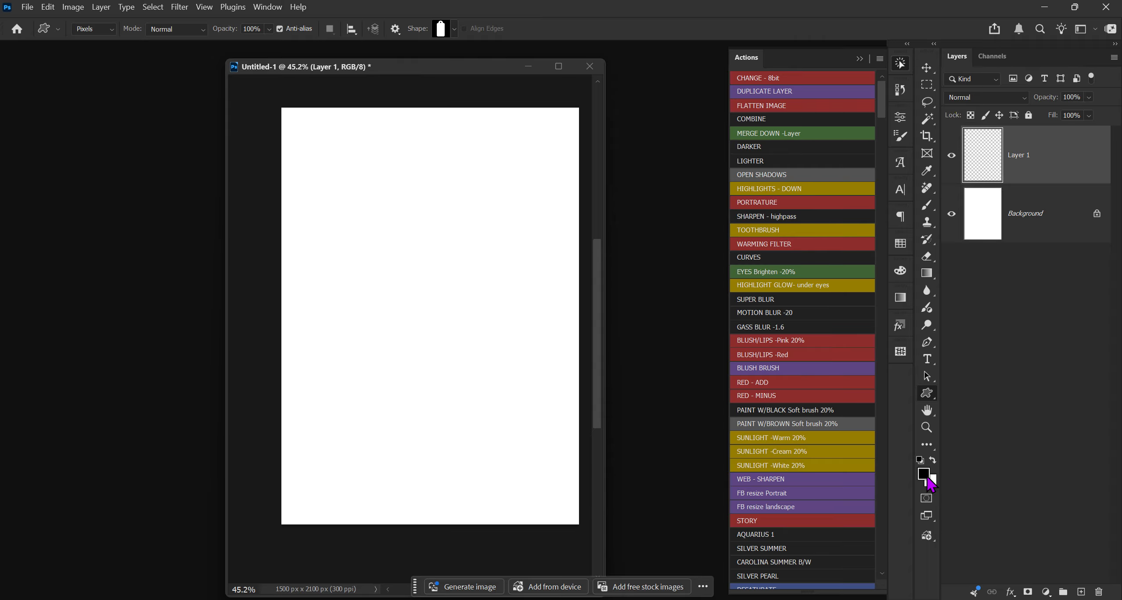
Draw a large black tag in Pixels mode on the new layer, filling most of the page.
{"action": "left_click", "coordinate": [109, 30]}
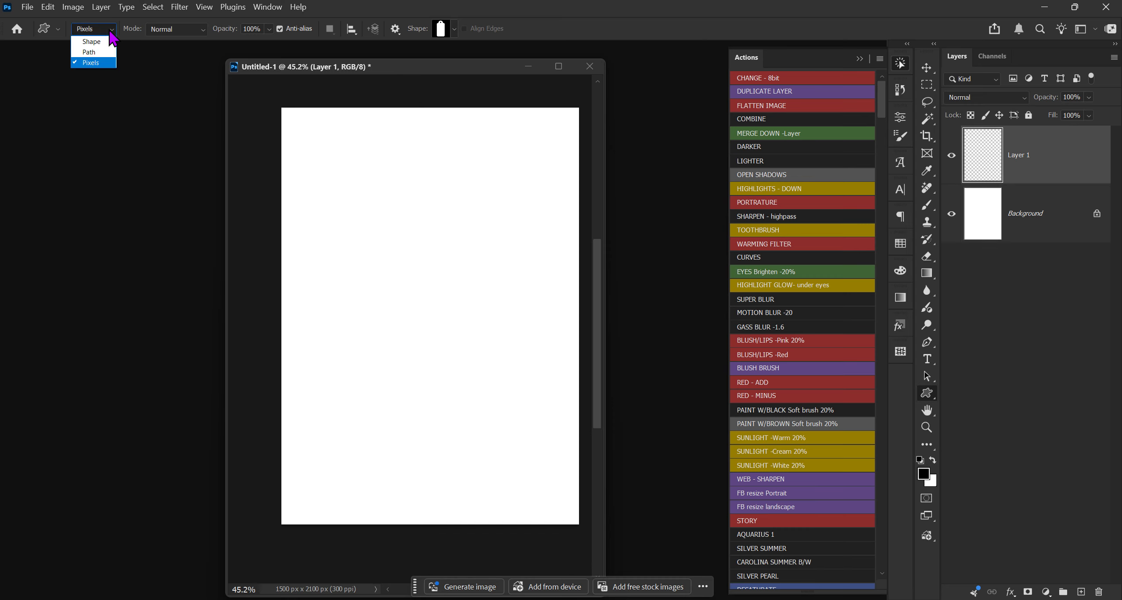
{"action": "left_click", "coordinate": [102, 64]}
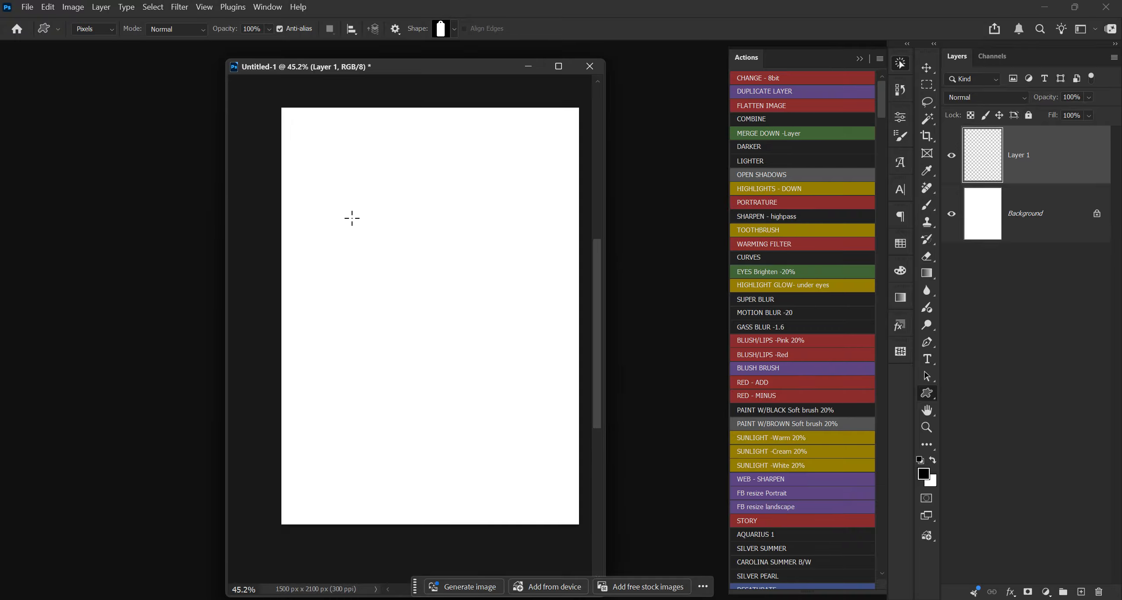
{"action": "left_click_drag", "start_coordinate": [336, 204], "coordinate": [500, 486]}
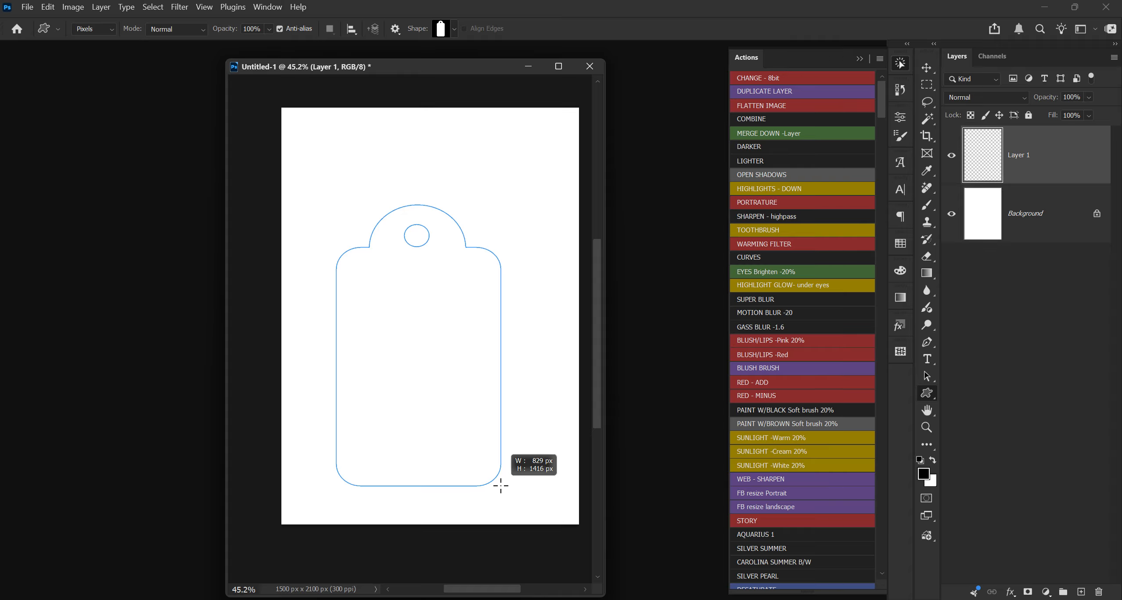
{"action": "left_click_drag", "start_coordinate": [501, 485], "coordinate": [521, 502]}
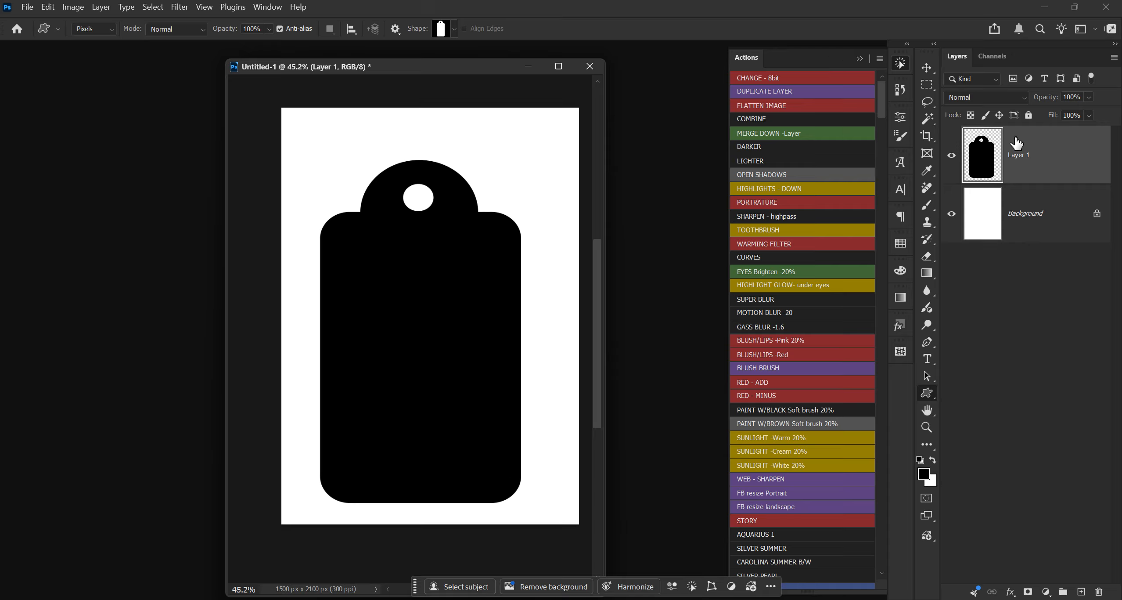
Rename the layer holding the black shape as tag.
{"action": "left_click", "coordinate": [1034, 230]}
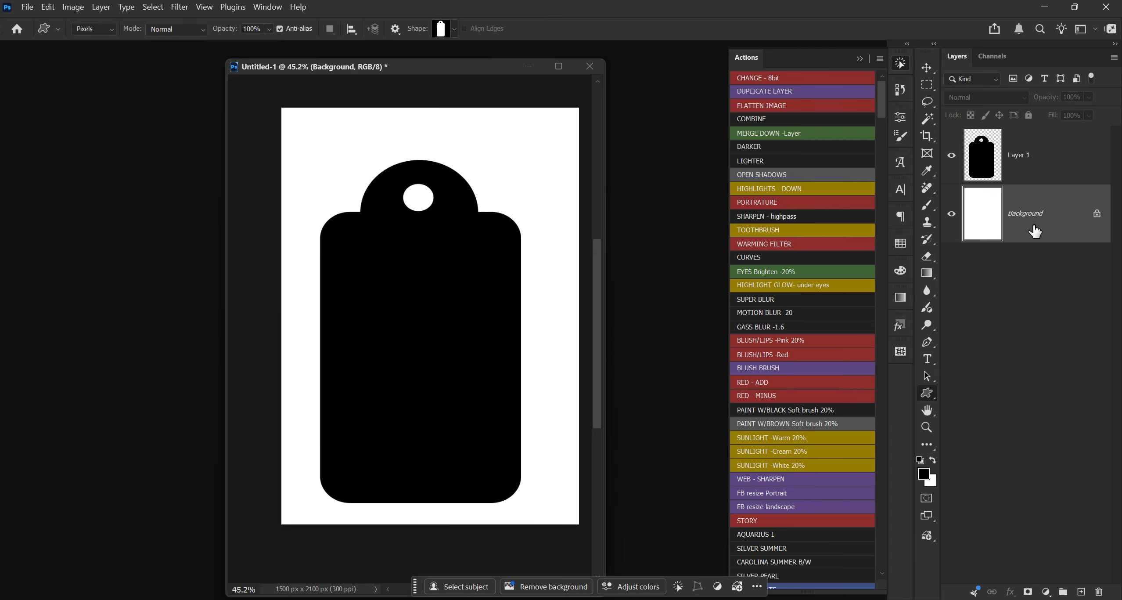
{"action": "left_click", "coordinate": [1037, 159]}
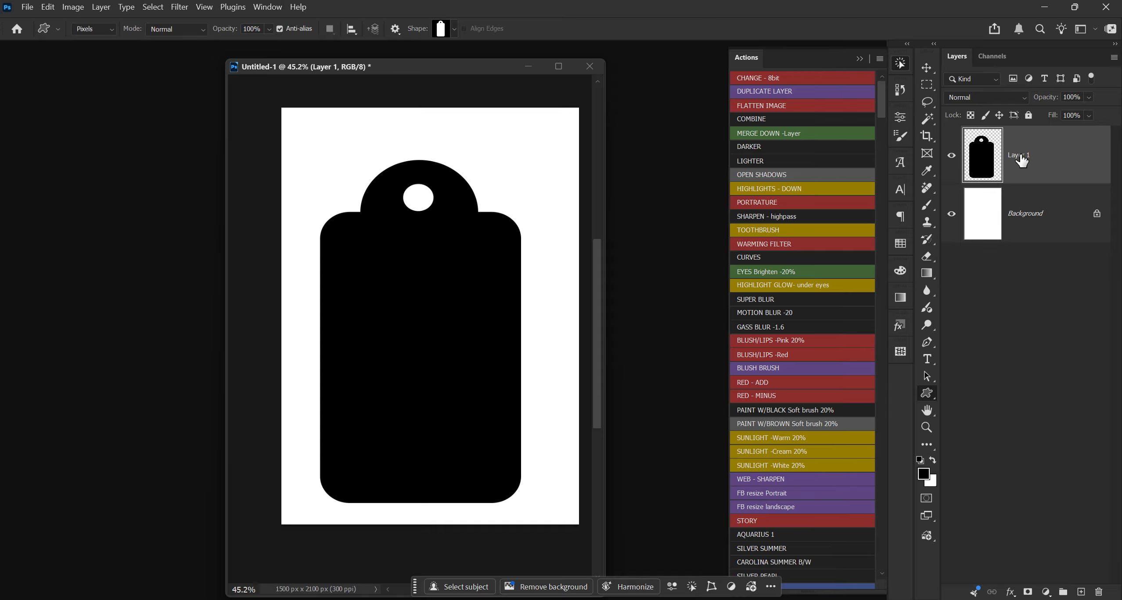
{"action": "type", "text": "tag"}
Align the tag layer's horizontal center with the Background and leave only the tag layer selected.
{"action": "left_click", "coordinate": [1062, 173]}
{"action": "left_click", "coordinate": [1030, 223], "text": "shift"}
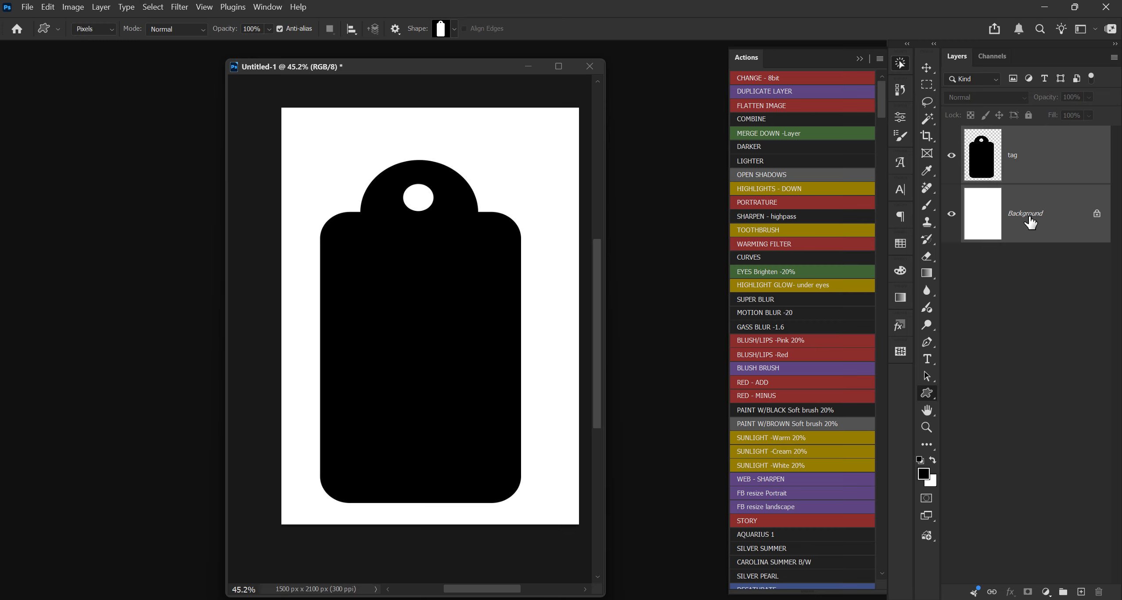
{"action": "left_click", "coordinate": [927, 69]}
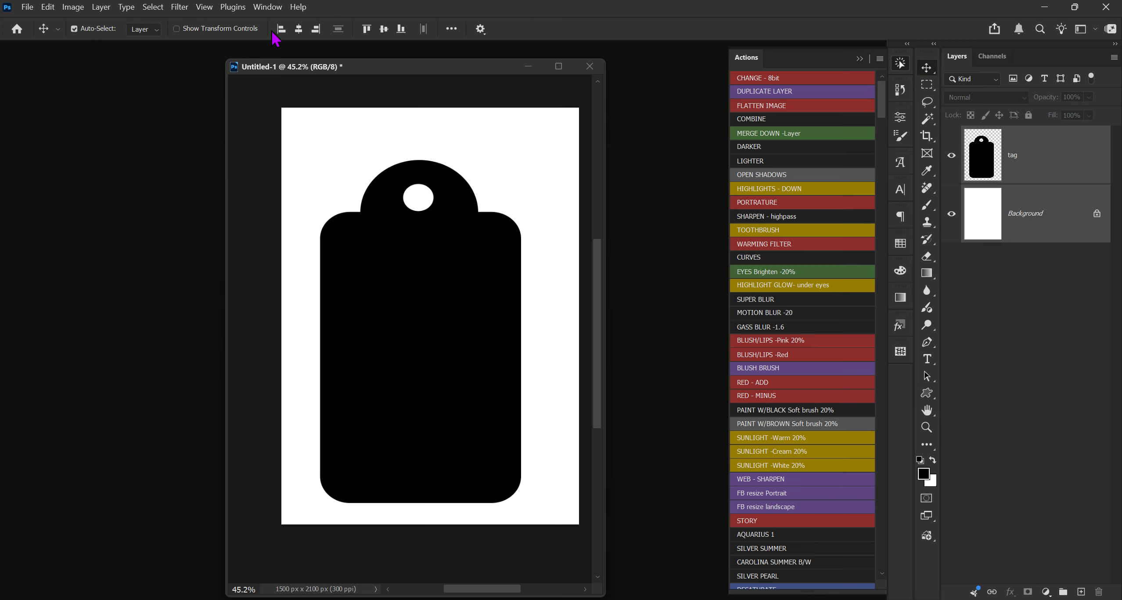
{"action": "left_click", "coordinate": [298, 29]}
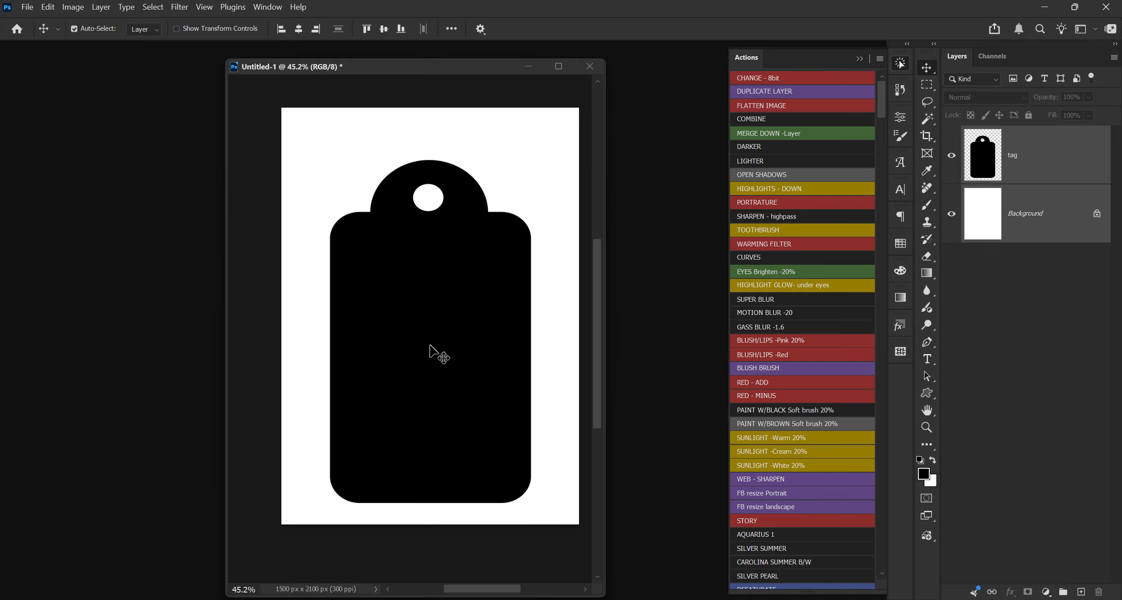
{"action": "left_click", "coordinate": [1030, 175]}
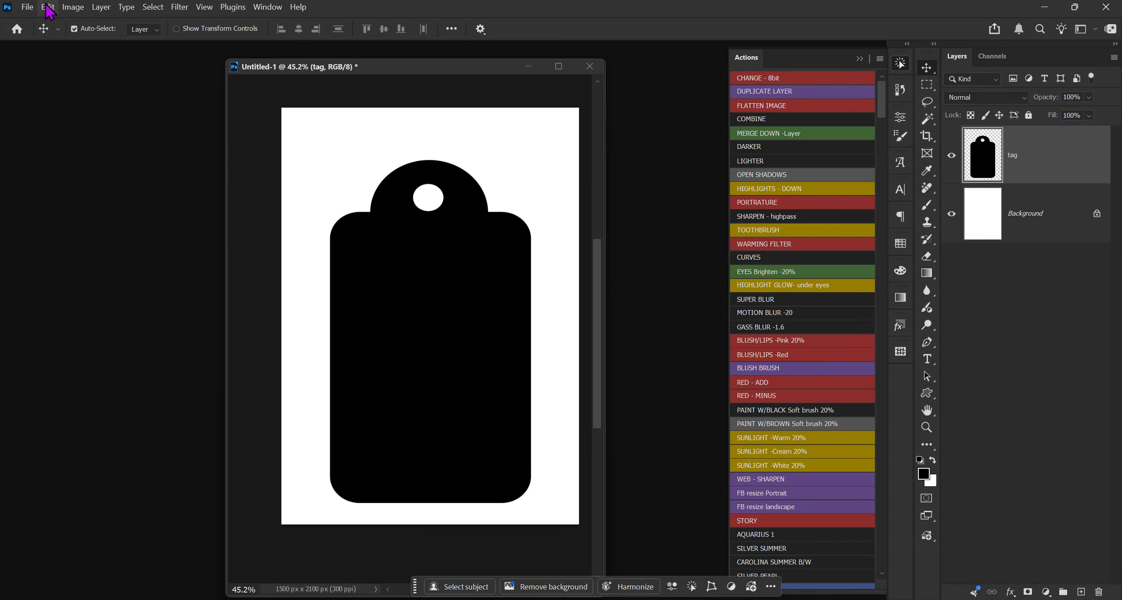
{"action": "left_click", "coordinate": [22, 7]}
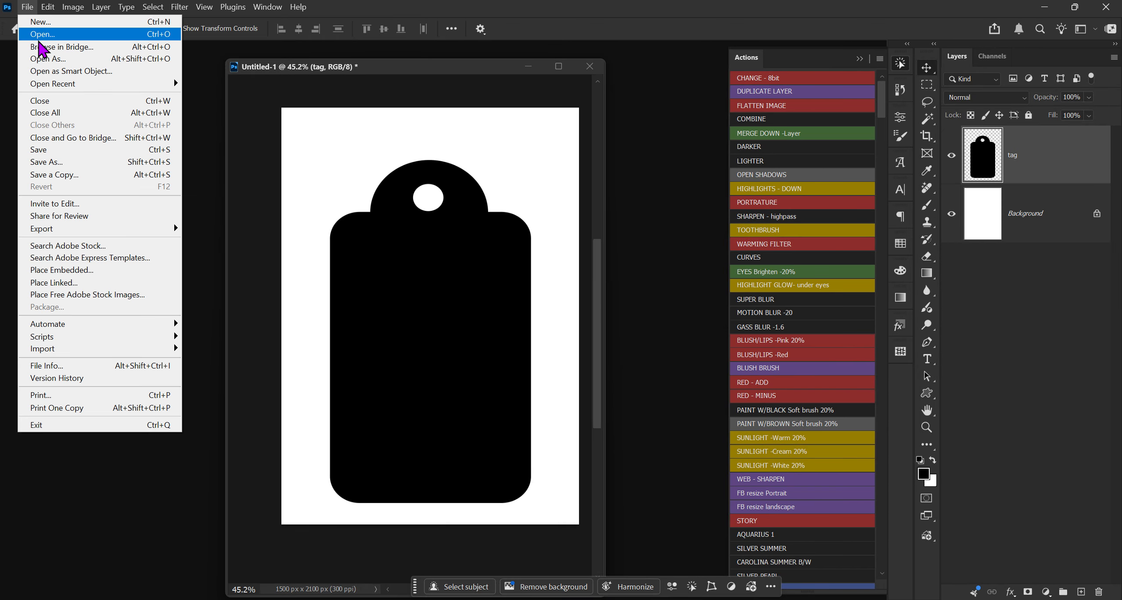
{"action": "left_click", "coordinate": [41, 34]}
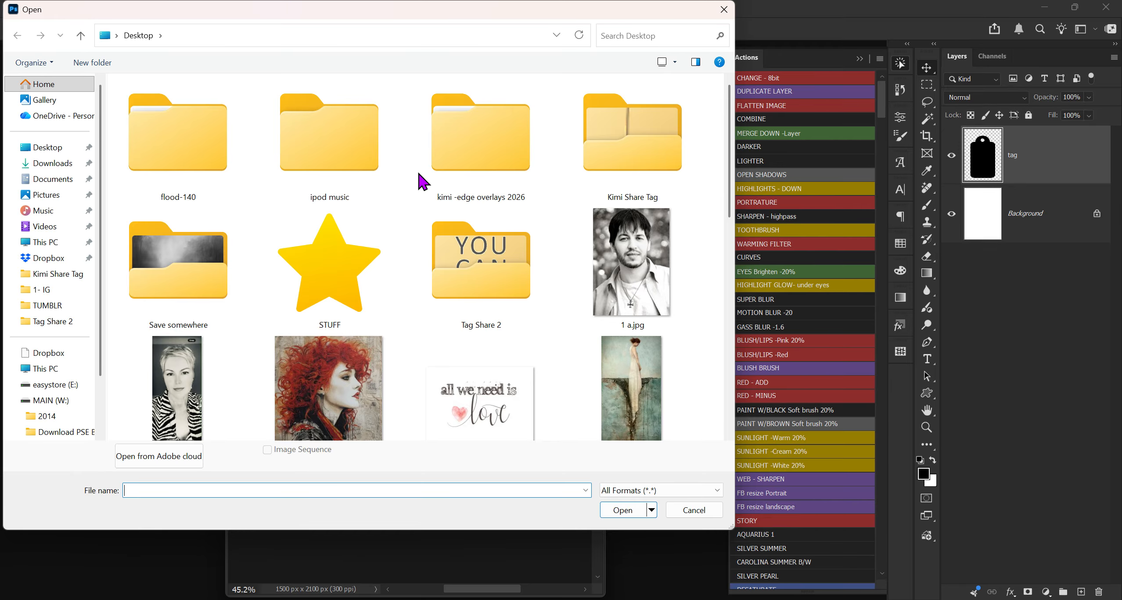
{"action": "scroll", "coordinate": [420, 175], "scroll_direction": "down", "scroll_amount": 1}
{"action": "scroll", "coordinate": [421, 180], "scroll_direction": "down", "scroll_amount": 5}
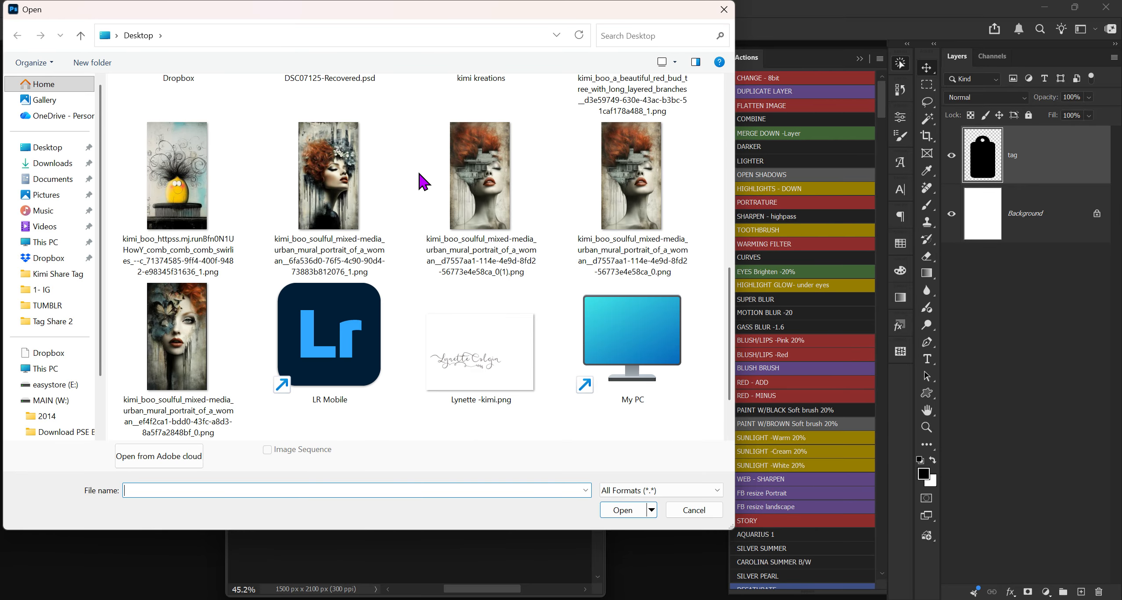
{"action": "scroll", "coordinate": [421, 180], "scroll_direction": "down", "scroll_amount": 3}
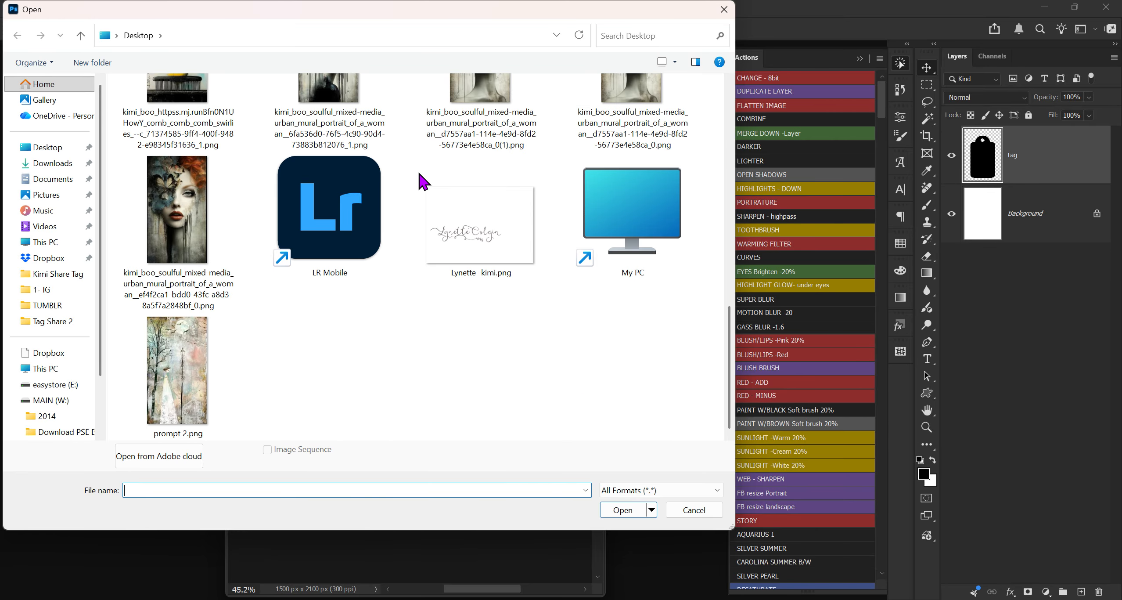
{"action": "scroll", "coordinate": [421, 180], "scroll_direction": "up", "scroll_amount": 5}
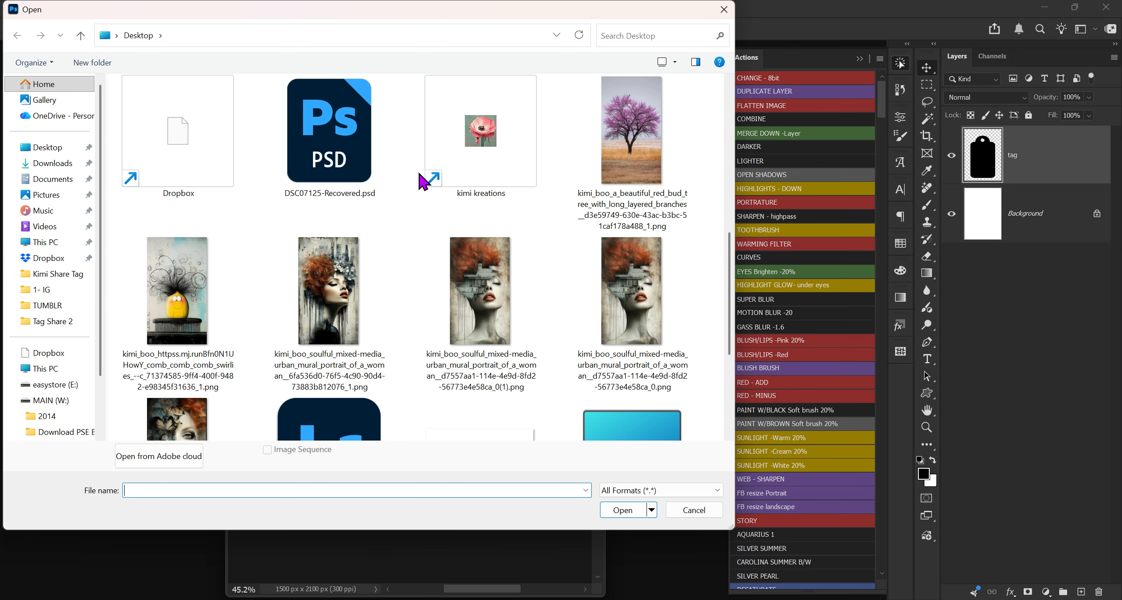
{"action": "scroll", "coordinate": [421, 180], "scroll_direction": "up", "scroll_amount": 5}
{"action": "scroll", "coordinate": [421, 180], "scroll_direction": "down", "scroll_amount": 1}
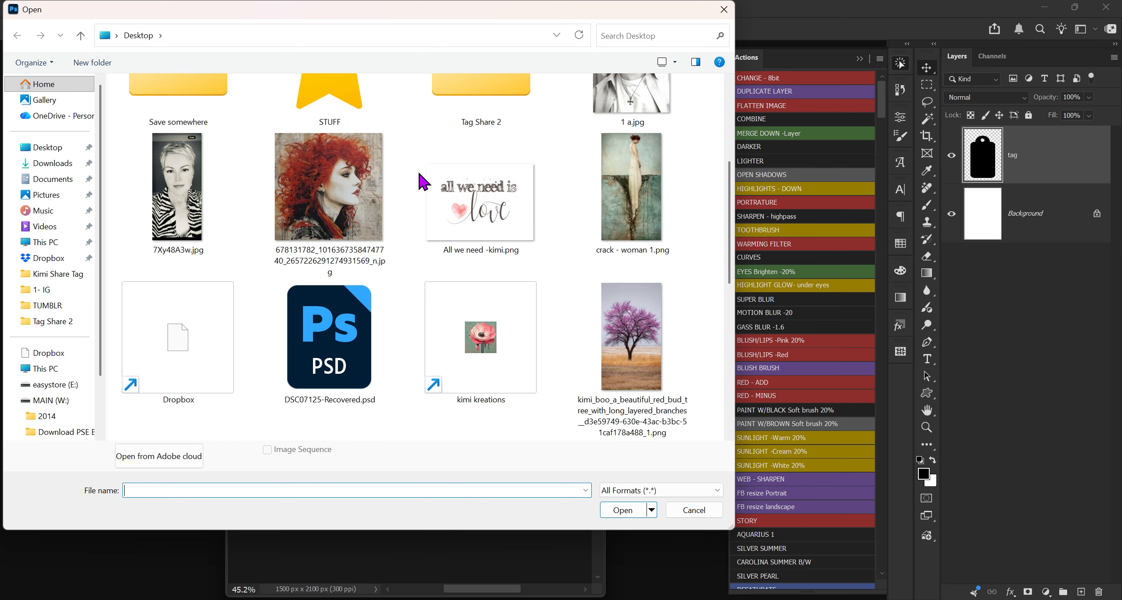
{"action": "scroll", "coordinate": [421, 180], "scroll_direction": "down", "scroll_amount": 9}
{"action": "scroll", "coordinate": [421, 180], "scroll_direction": "up", "scroll_amount": 2}
{"action": "scroll", "coordinate": [421, 180], "scroll_direction": "up", "scroll_amount": 3}
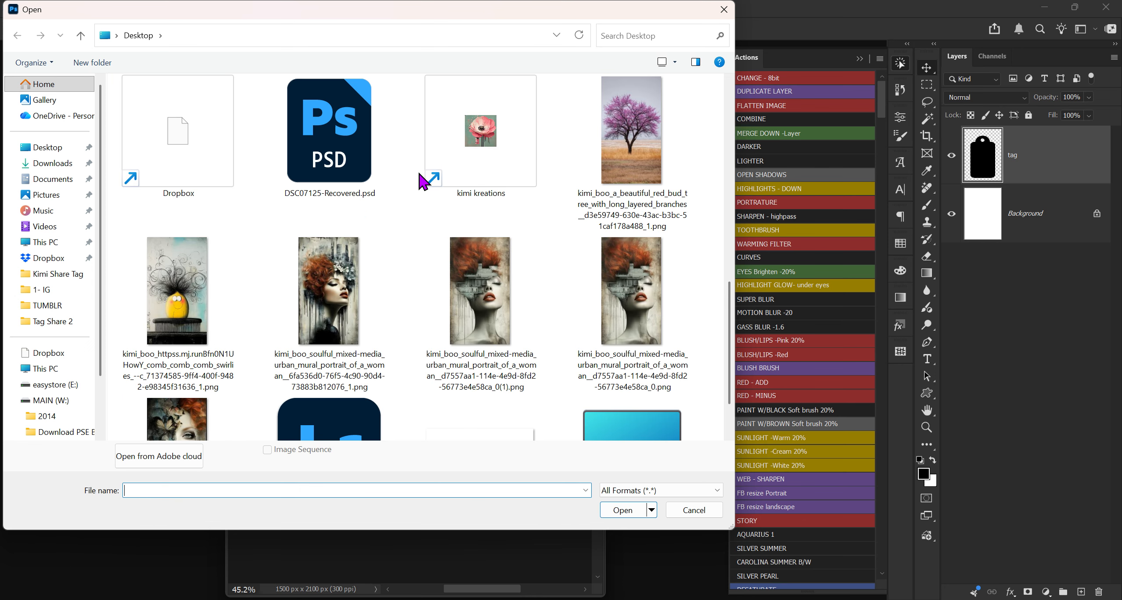
{"action": "scroll", "coordinate": [422, 180], "scroll_direction": "up", "scroll_amount": 3}
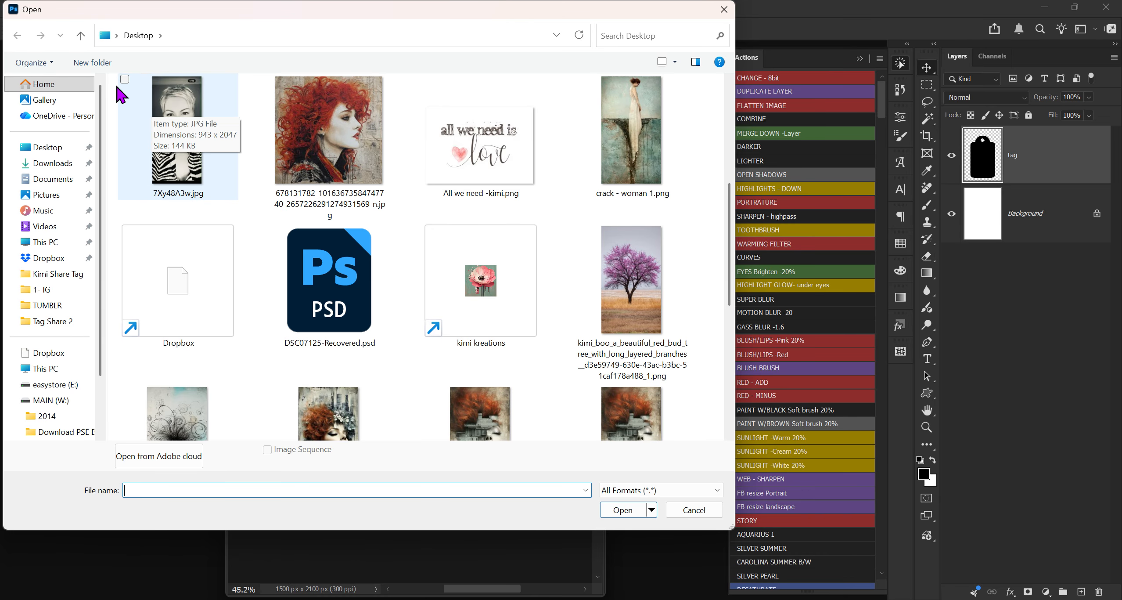
{"action": "left_click", "coordinate": [705, 512]}
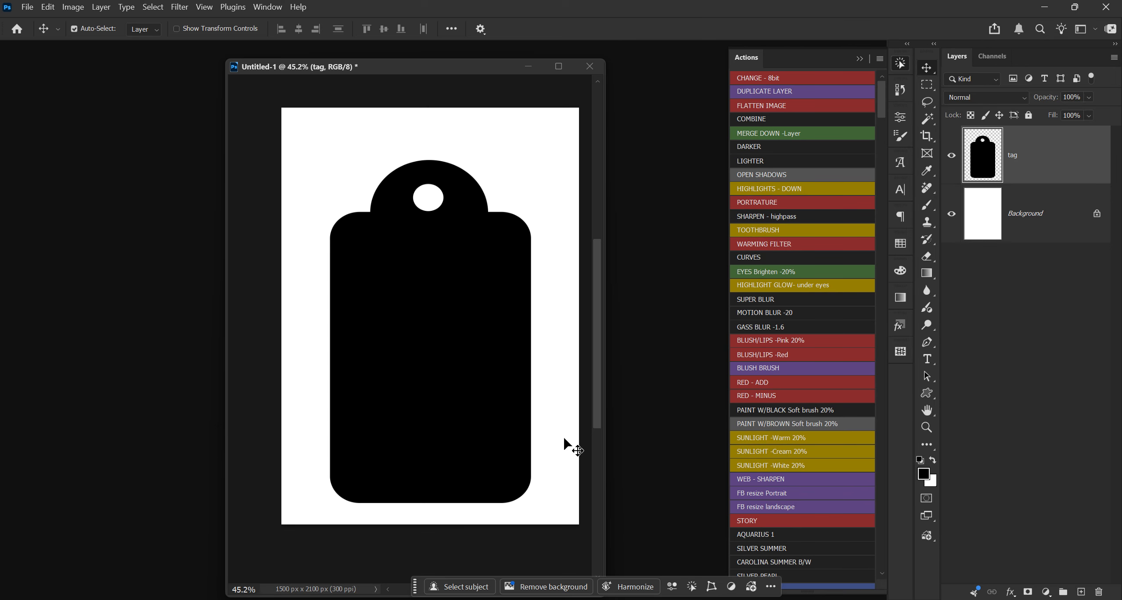
{"action": "left_click", "coordinate": [1050, 7]}
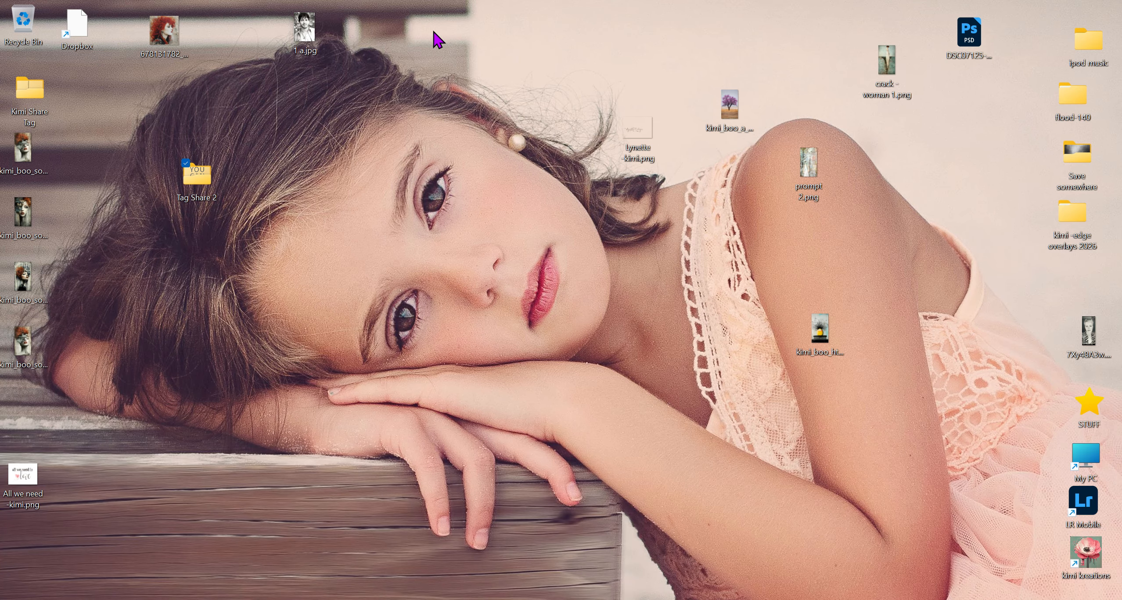
{"action": "left_click", "coordinate": [200, 185]}
{"action": "left_click", "coordinate": [572, 583]}
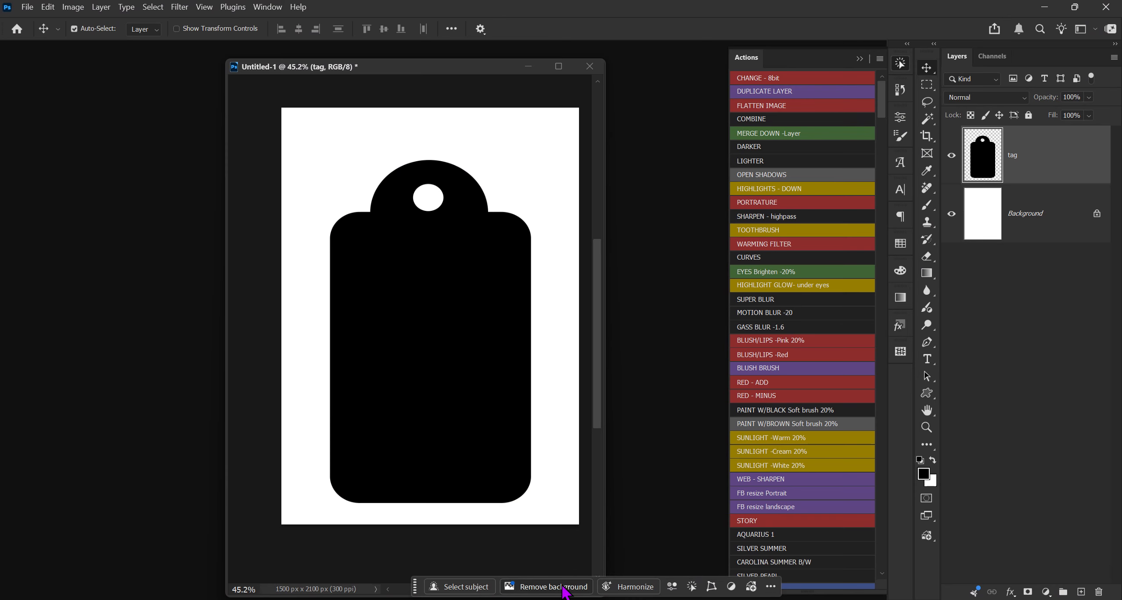
{"action": "left_click", "coordinate": [26, 7]}
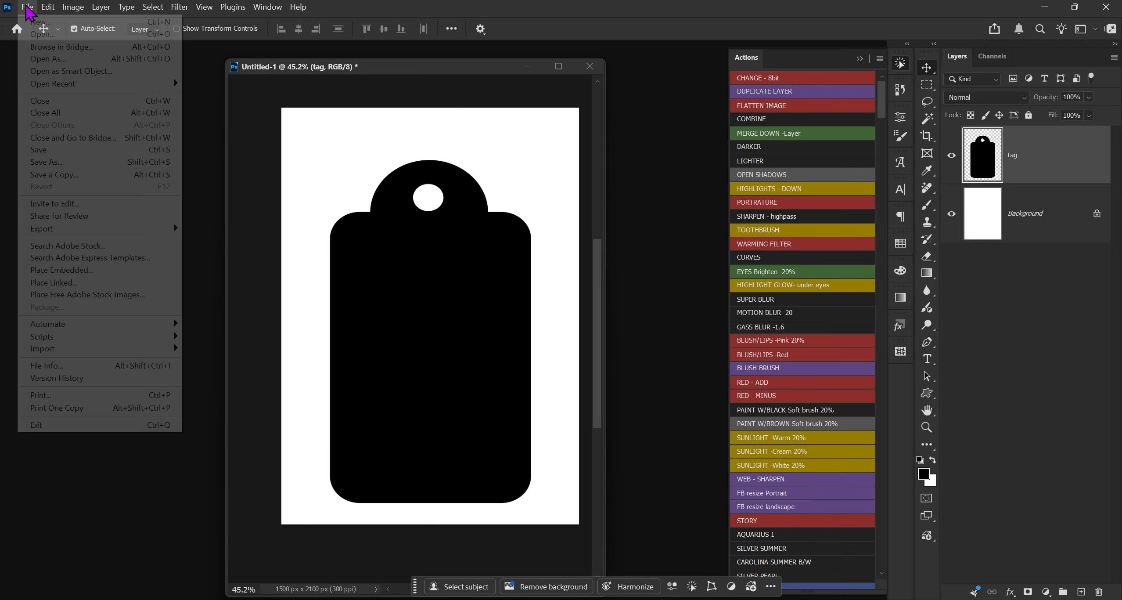
{"action": "left_click", "coordinate": [42, 36]}
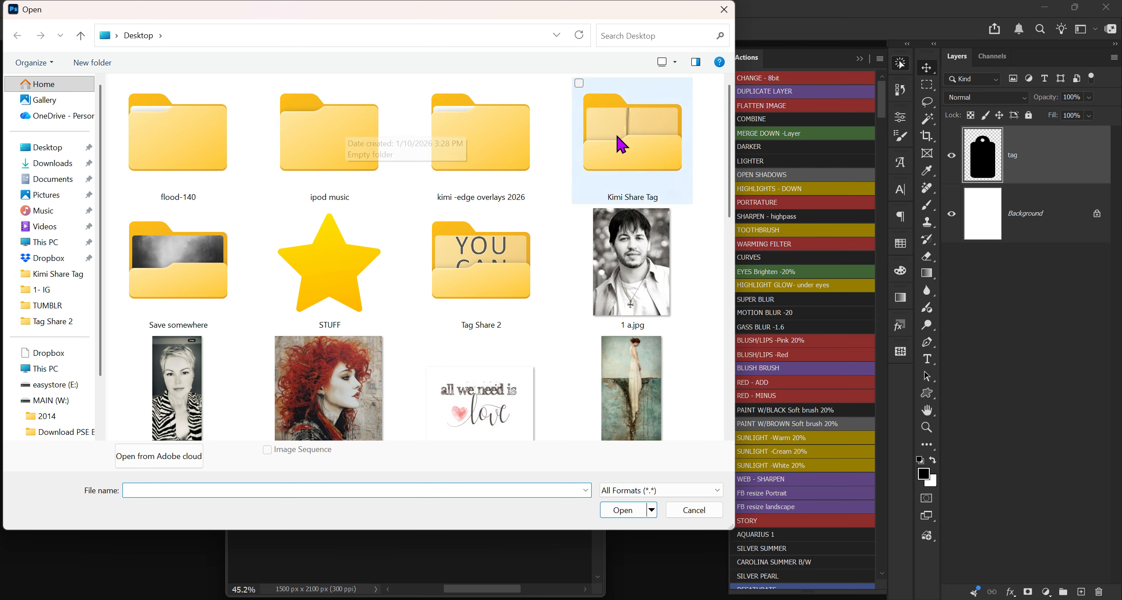
{"action": "double_click", "coordinate": [467, 292]}
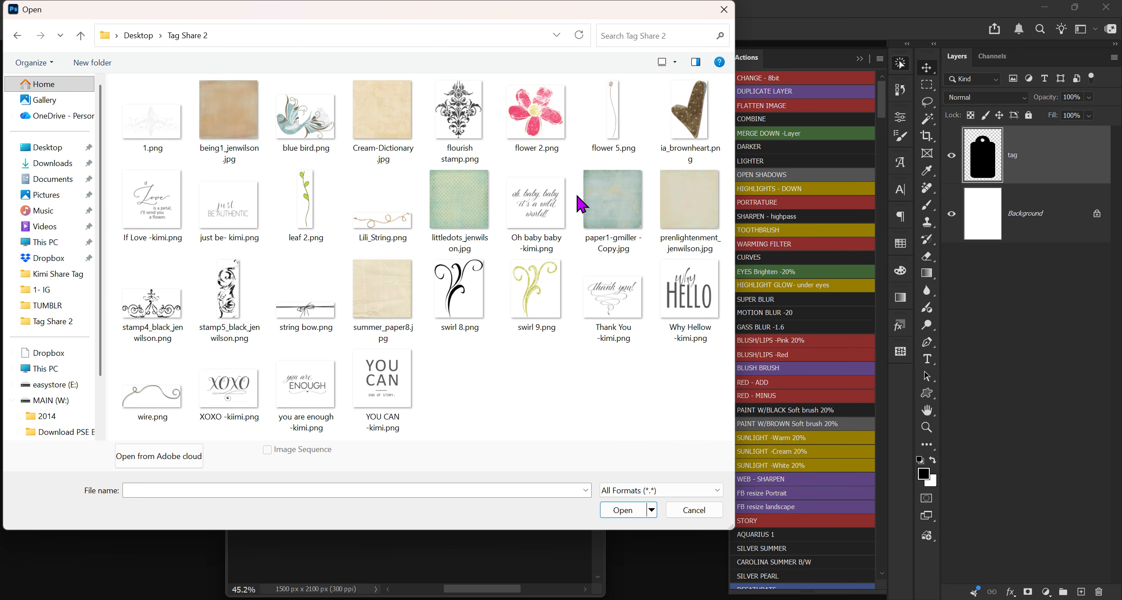
{"action": "left_click", "coordinate": [393, 290]}
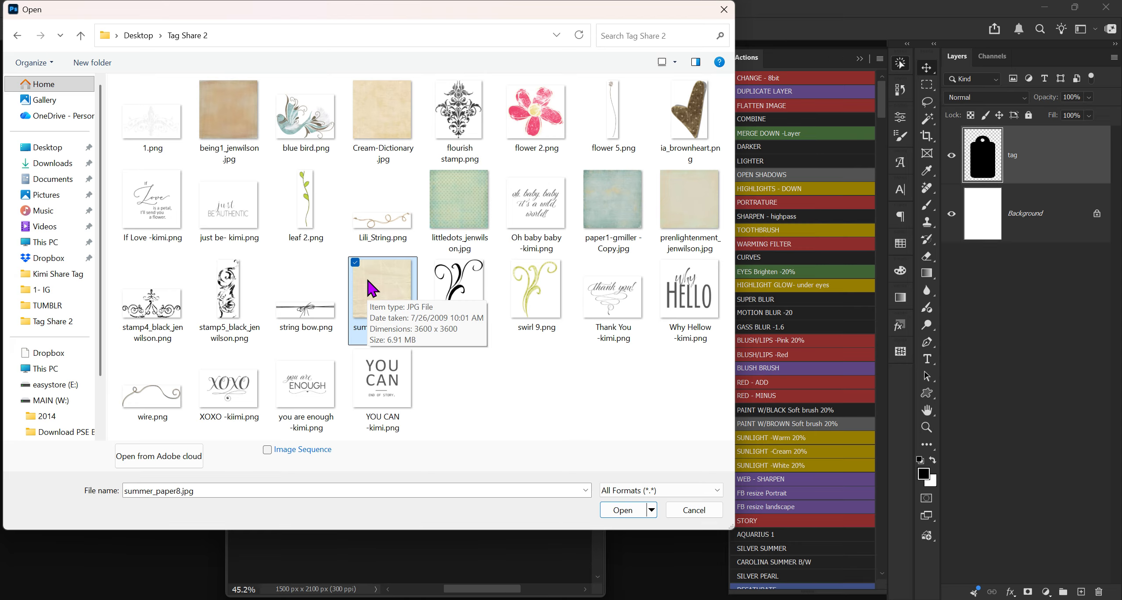
{"action": "left_click", "coordinate": [706, 206], "text": "ctrl"}
{"action": "left_click", "coordinate": [604, 212], "text": "ctrl"}
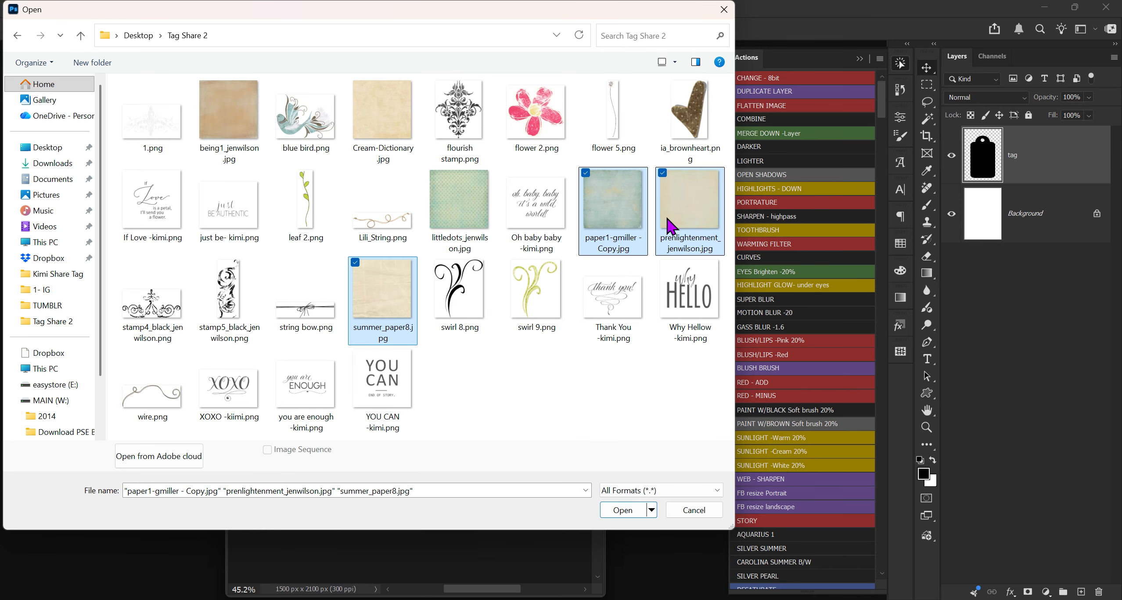
{"action": "left_click", "coordinate": [305, 116], "text": "ctrl"}
{"action": "left_click", "coordinate": [220, 120], "text": "ctrl"}
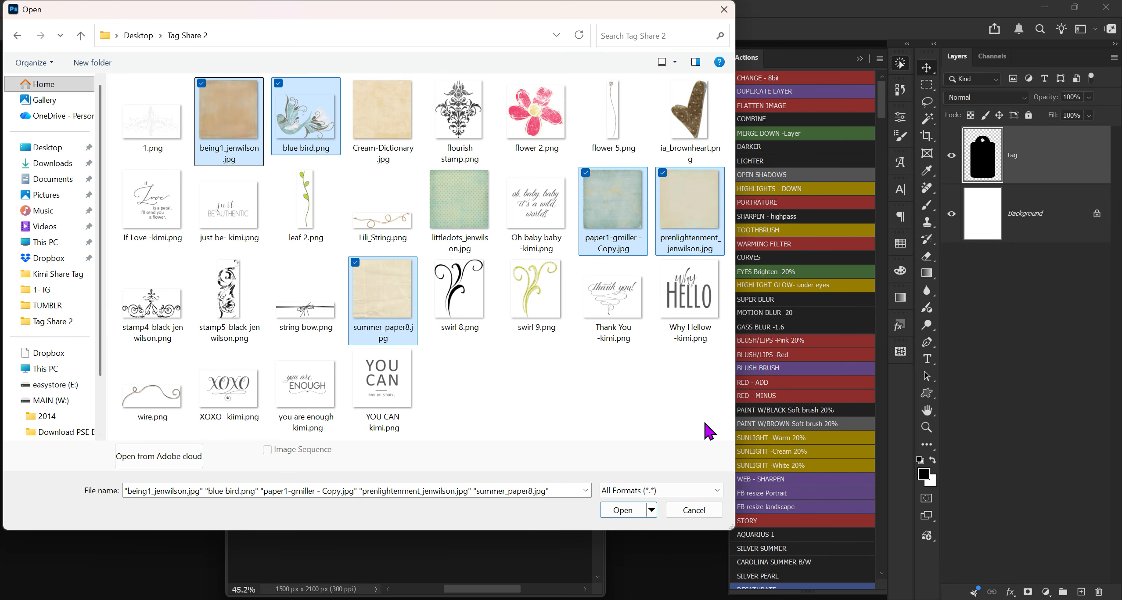
{"action": "left_click", "coordinate": [615, 509]}
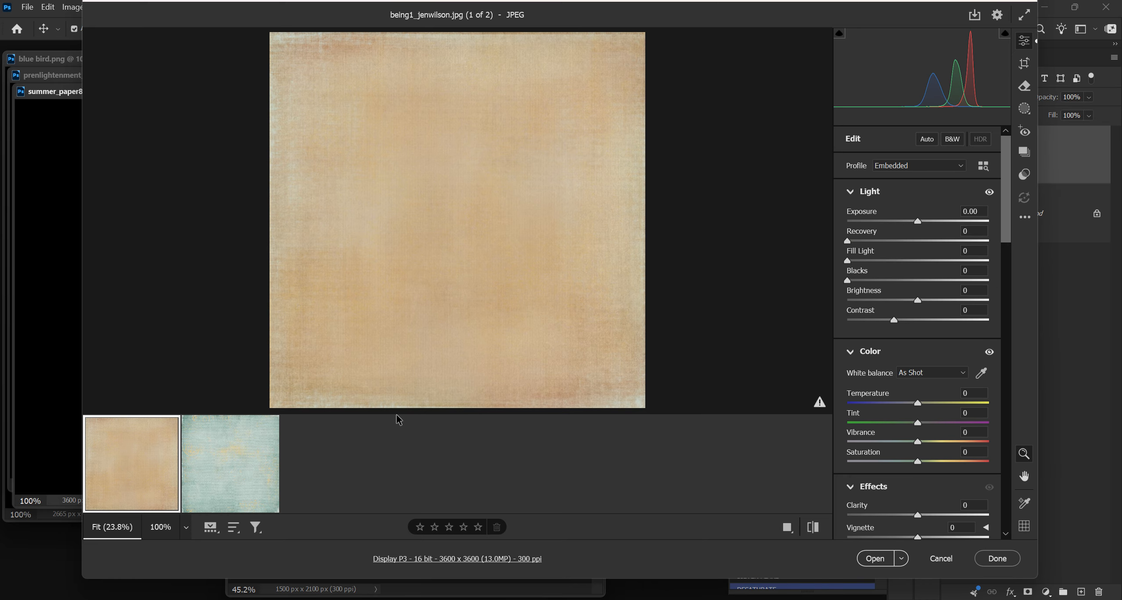
Open the two JPEG papers from Camera Raw, converting each document's colors to the working space.
{"action": "left_click", "coordinate": [255, 453]}
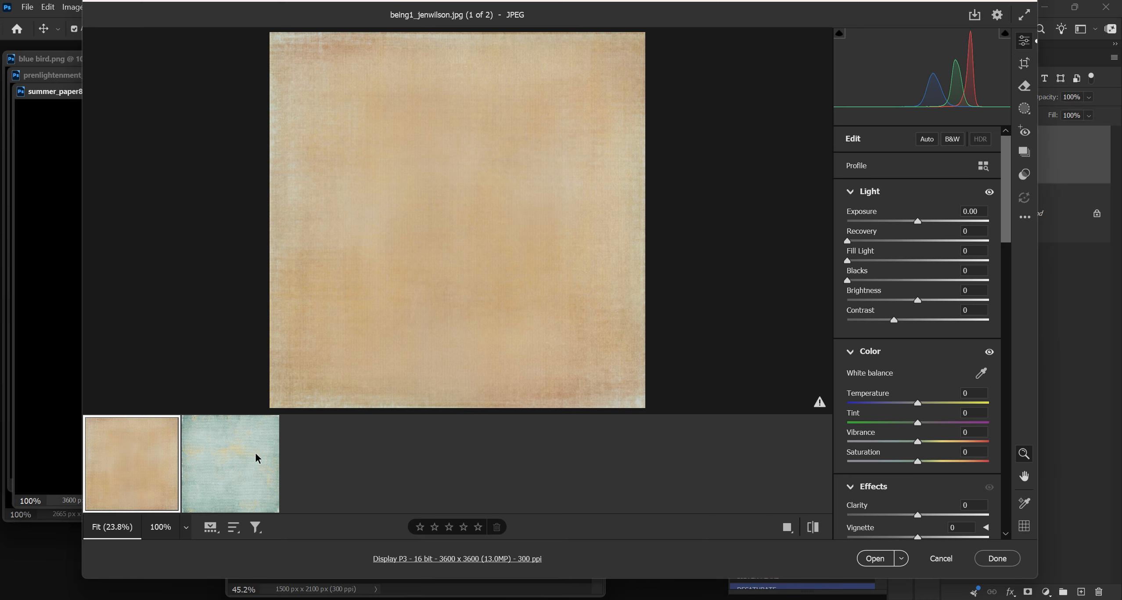
{"action": "left_click", "coordinate": [875, 558]}
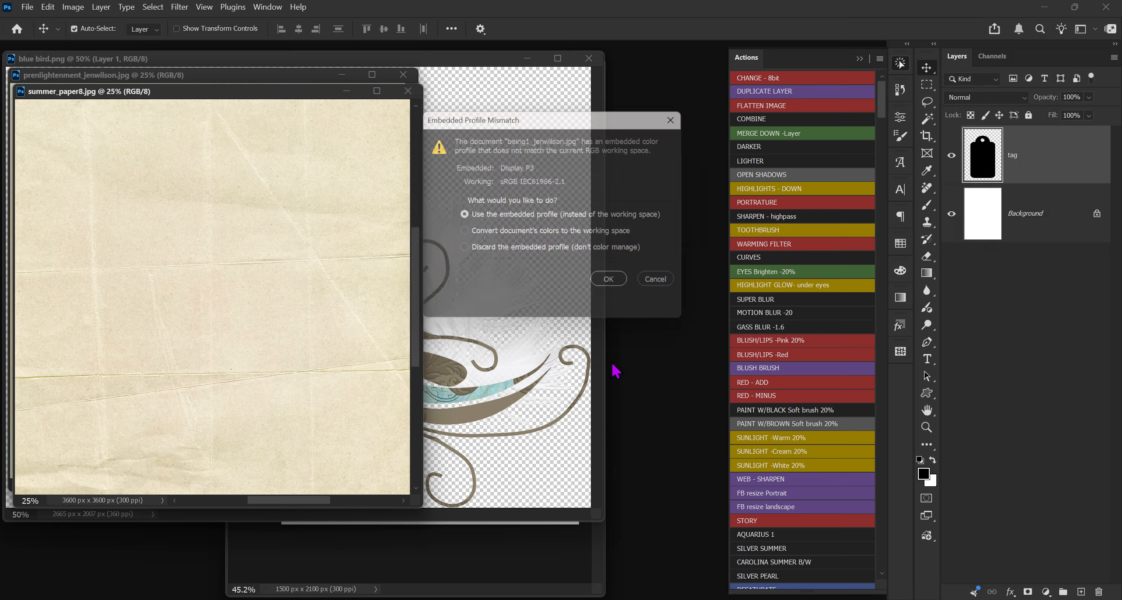
{"action": "left_click", "coordinate": [460, 233]}
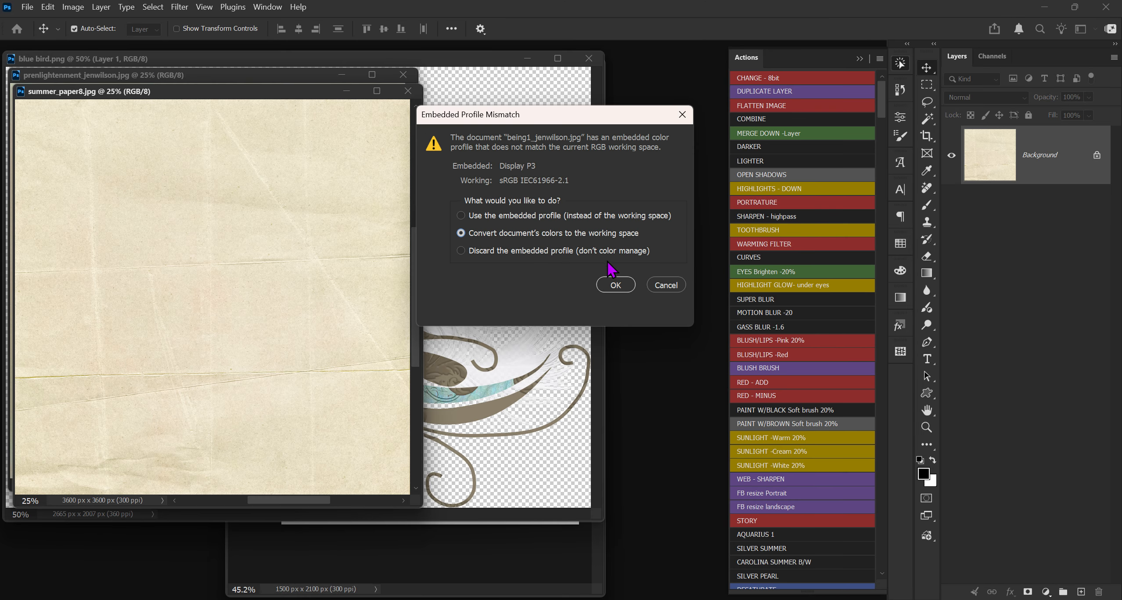
{"action": "left_click", "coordinate": [607, 286]}
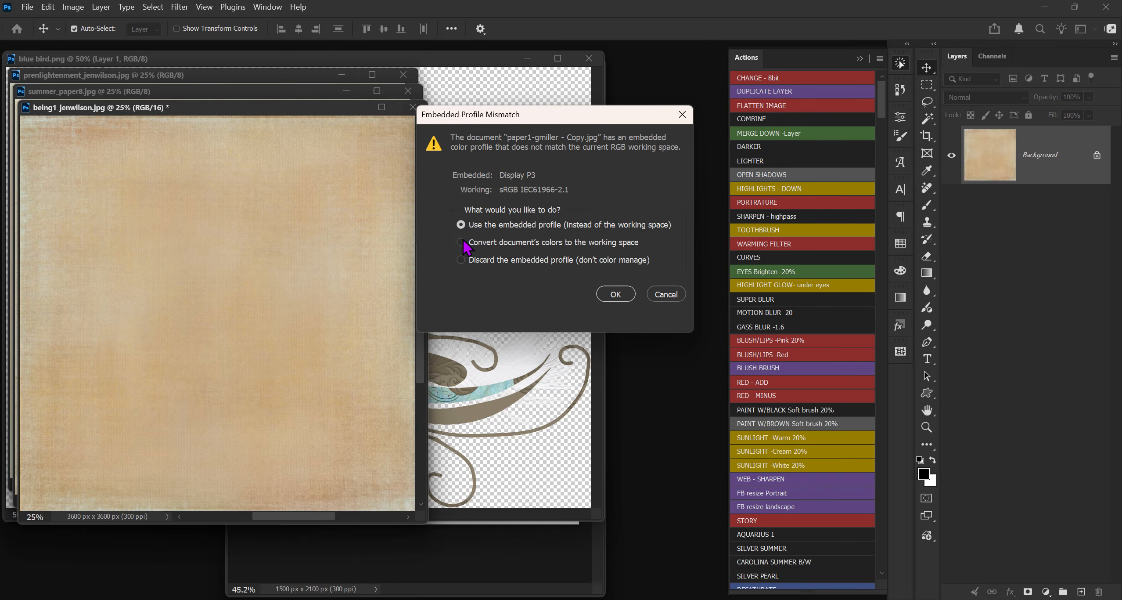
{"action": "left_click", "coordinate": [462, 243]}
{"action": "left_click", "coordinate": [616, 294]}
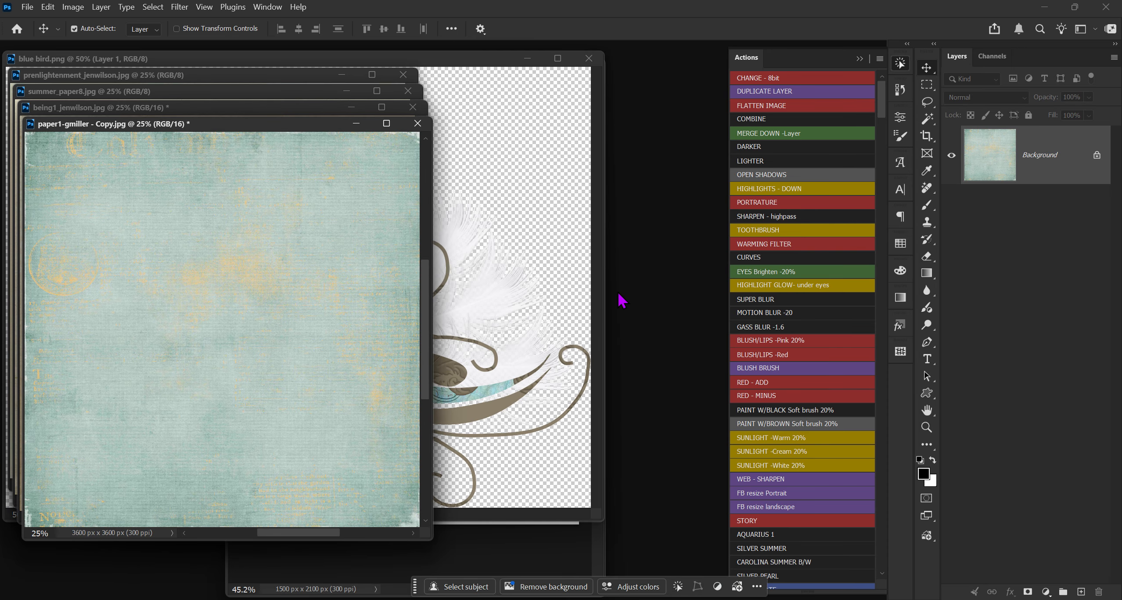
{"action": "left_click_drag", "start_coordinate": [294, 129], "coordinate": [586, 325]}
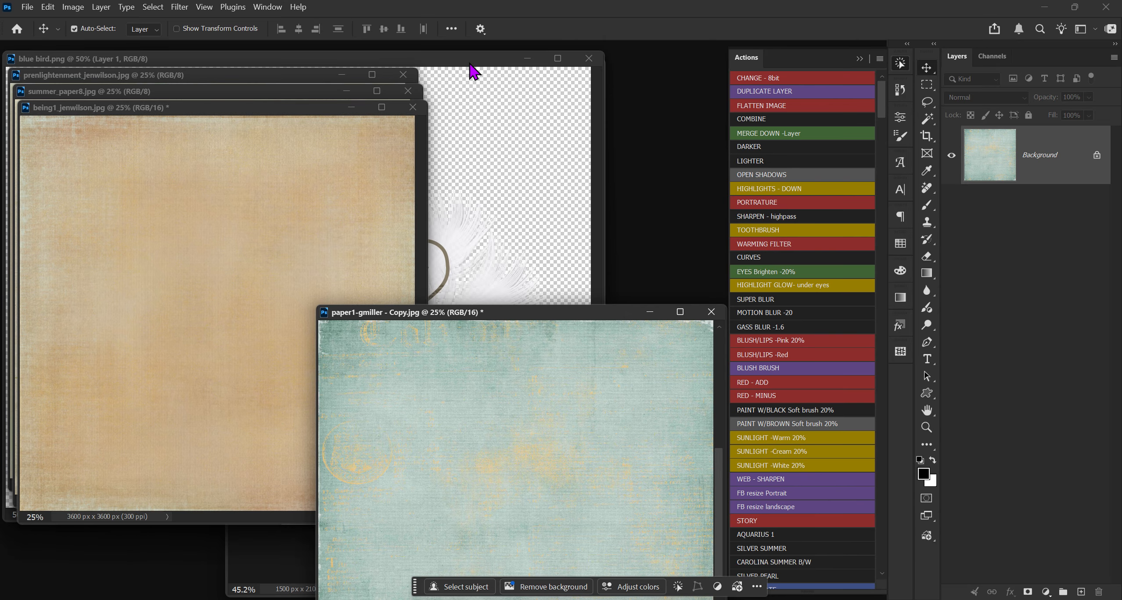
{"action": "left_click_drag", "start_coordinate": [470, 65], "coordinate": [503, 66]}
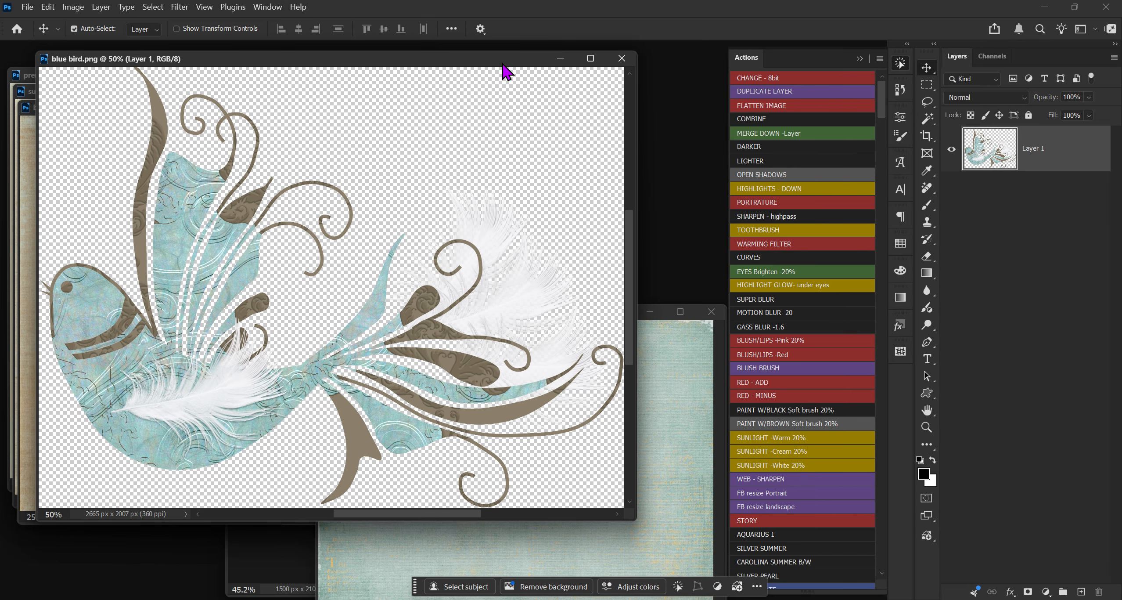
{"action": "left_click_drag", "start_coordinate": [503, 65], "coordinate": [305, 134]}
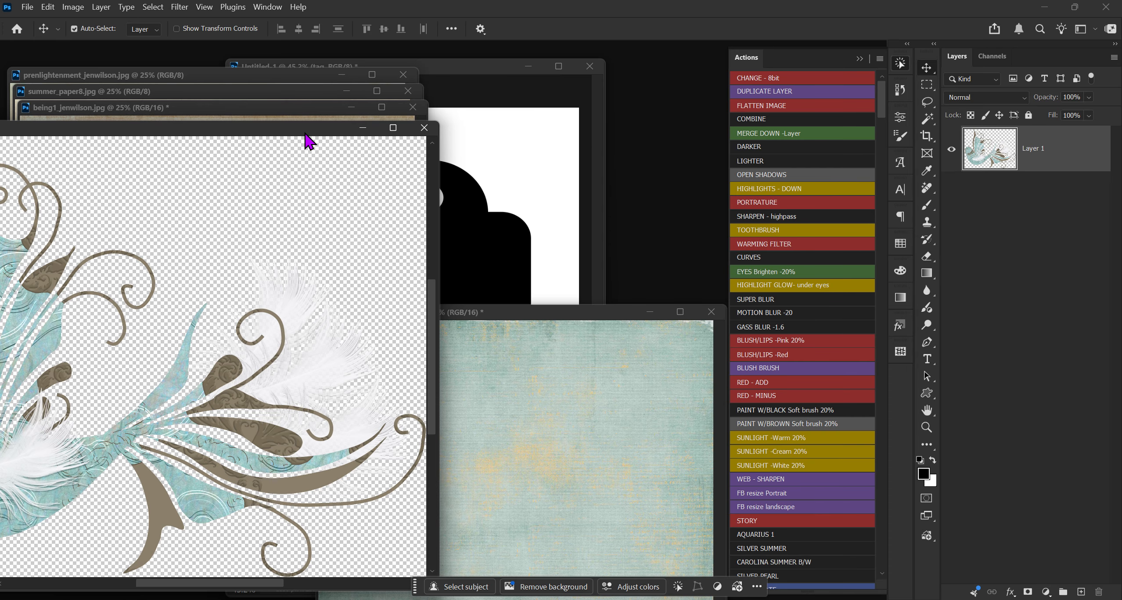
{"action": "left_click_drag", "start_coordinate": [610, 314], "coordinate": [551, 210]}
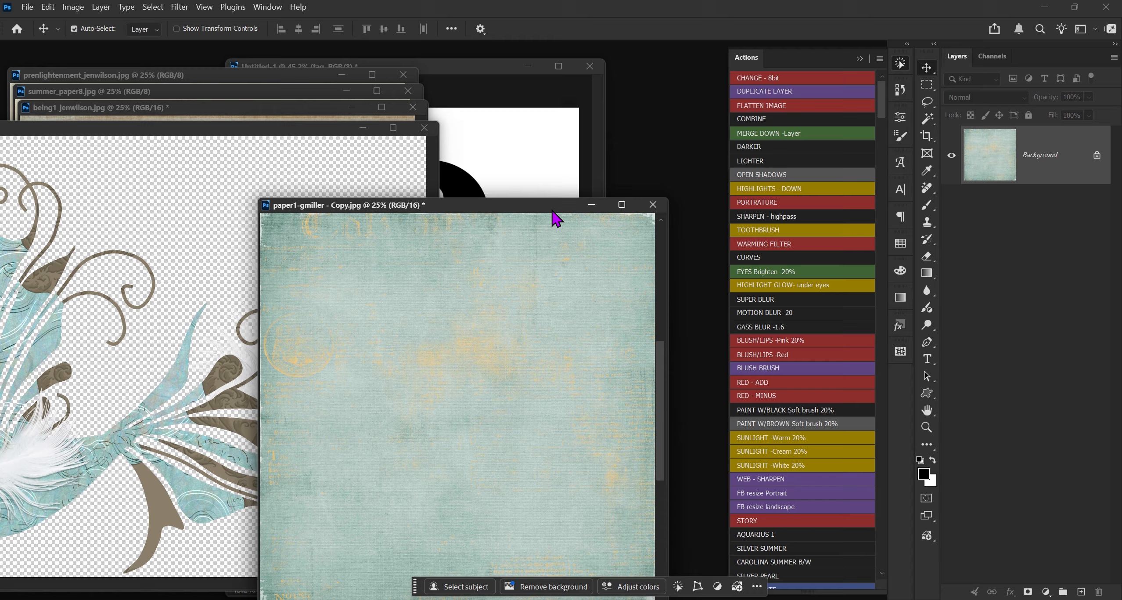
{"action": "left_click", "coordinate": [651, 205]}
{"action": "left_click", "coordinate": [599, 220]}
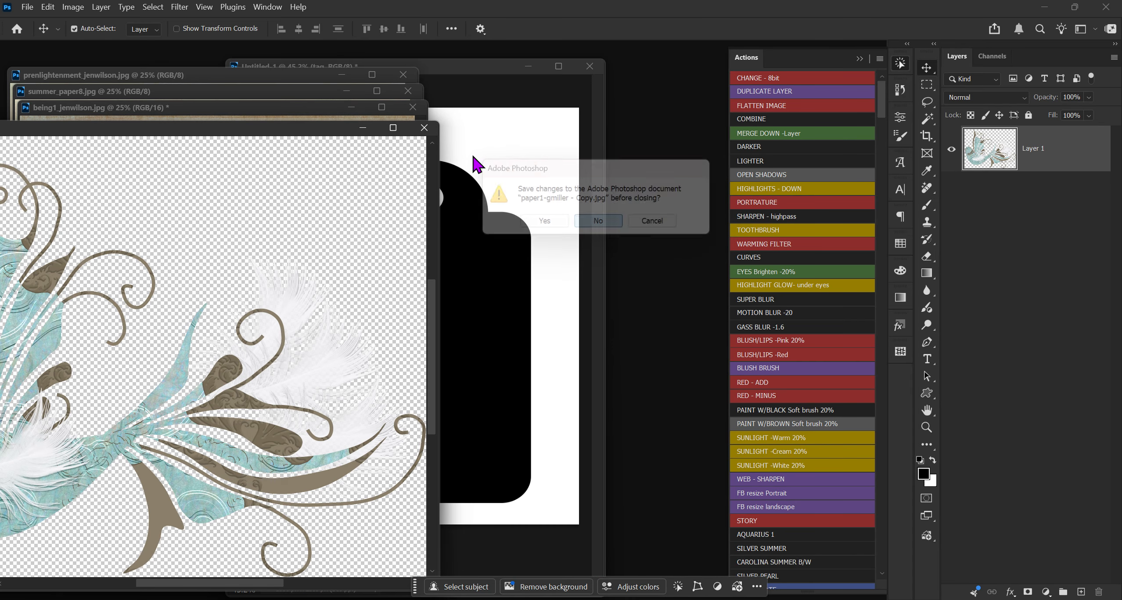
{"action": "left_click_drag", "start_coordinate": [307, 132], "coordinate": [310, 494]}
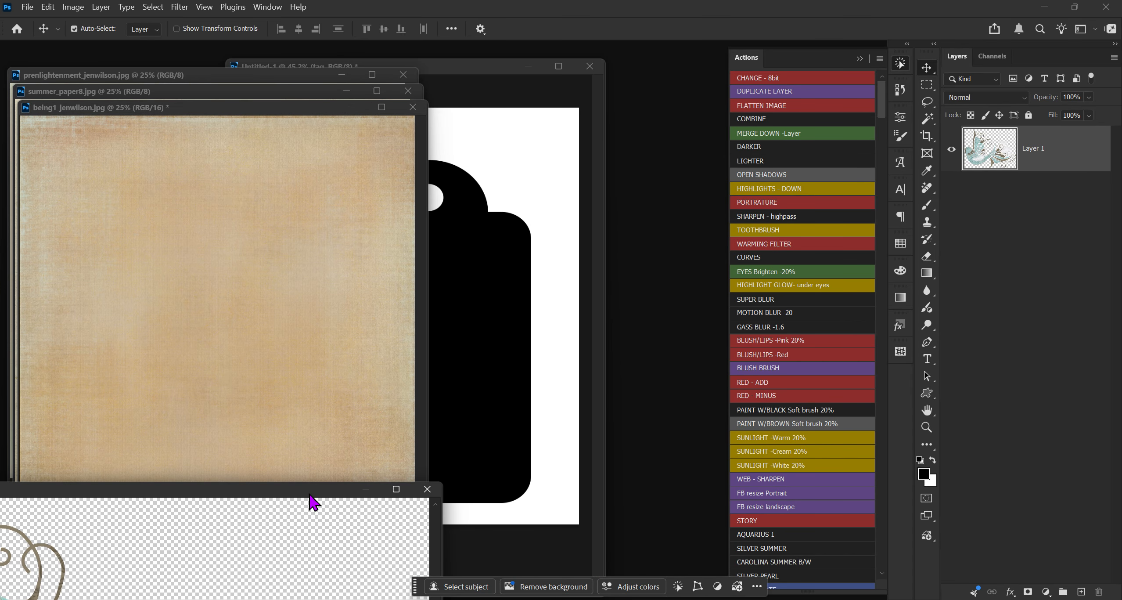
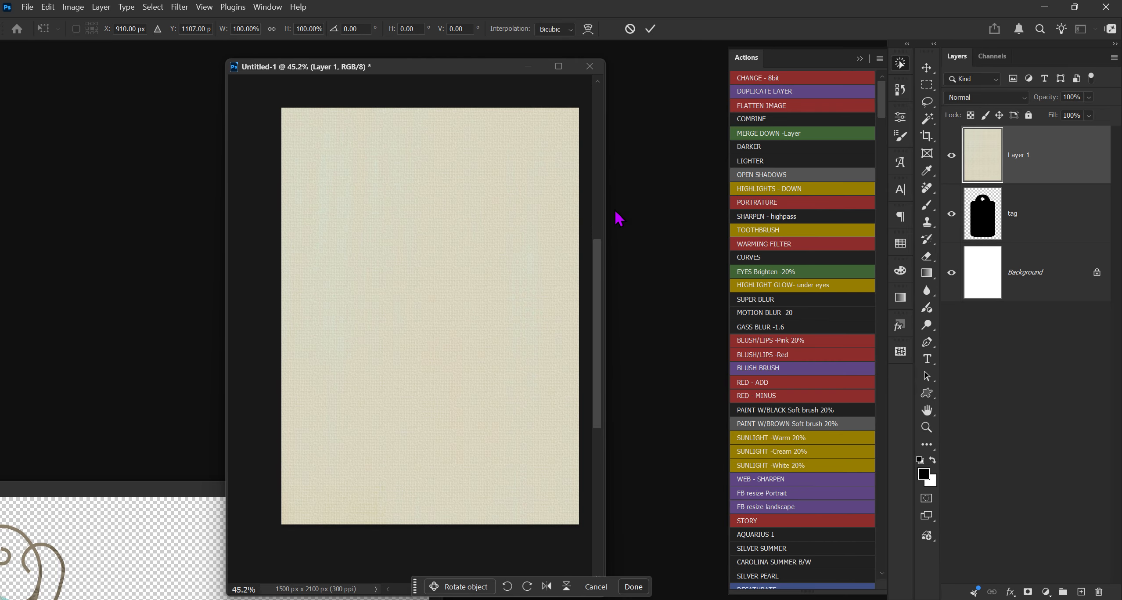
Enlarge the paper texture on Layer 1 proportionally to about 258% and apply the transform.
{"action": "left_click_drag", "start_coordinate": [604, 212], "coordinate": [663, 228]}
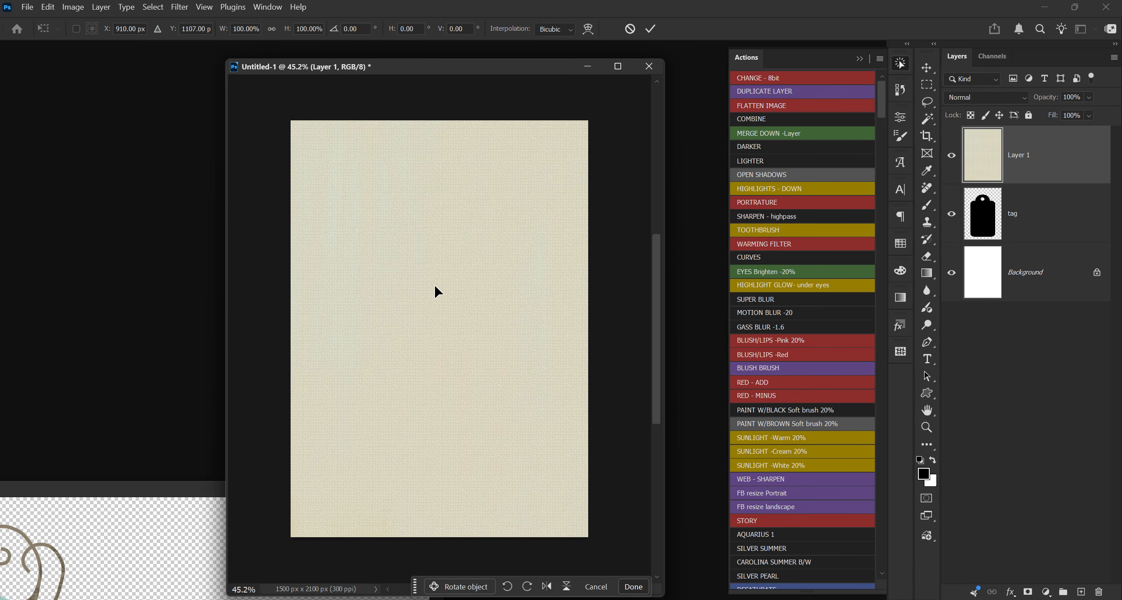
{"action": "key", "text": "ctrl+0"}
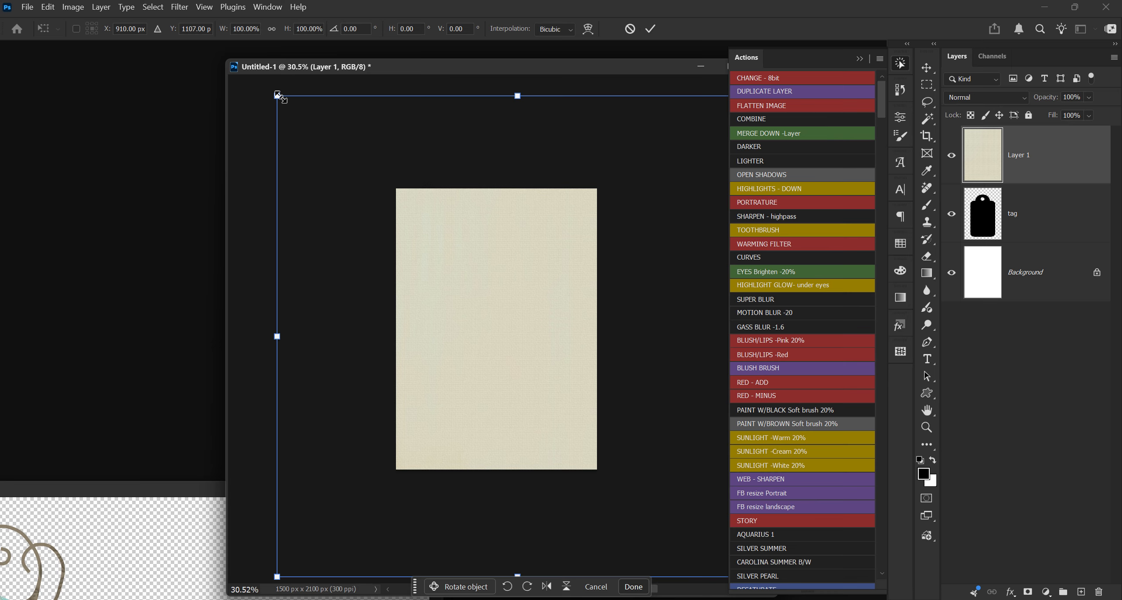
{"action": "left_click_drag", "start_coordinate": [278, 94], "coordinate": [72, 8]}
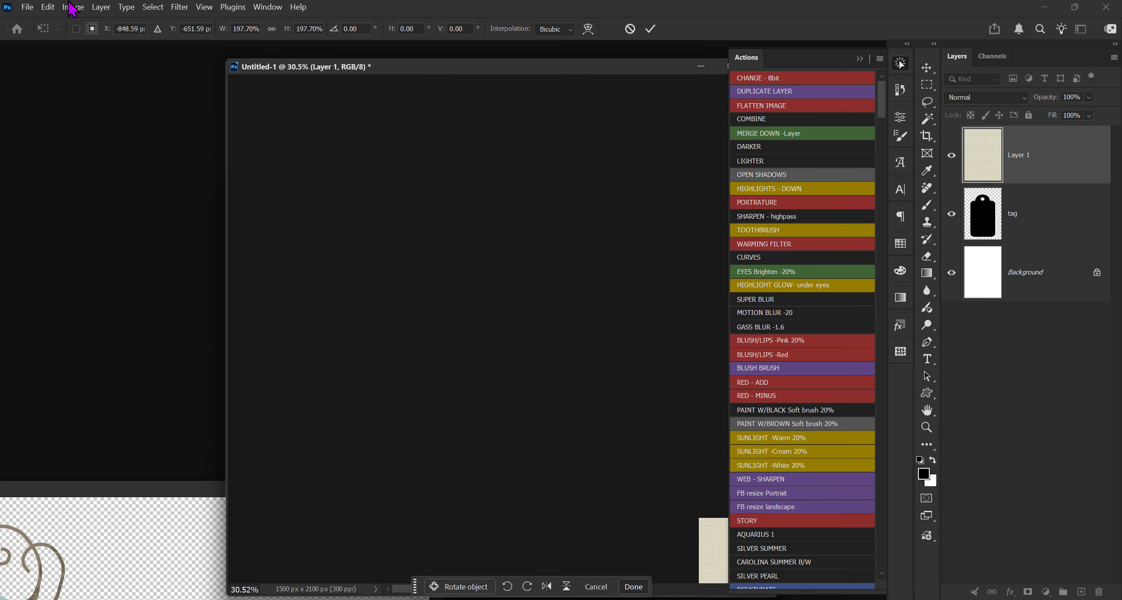
{"action": "left_click", "coordinate": [898, 64]}
{"action": "left_click_drag", "start_coordinate": [773, 288], "coordinate": [777, 408]}
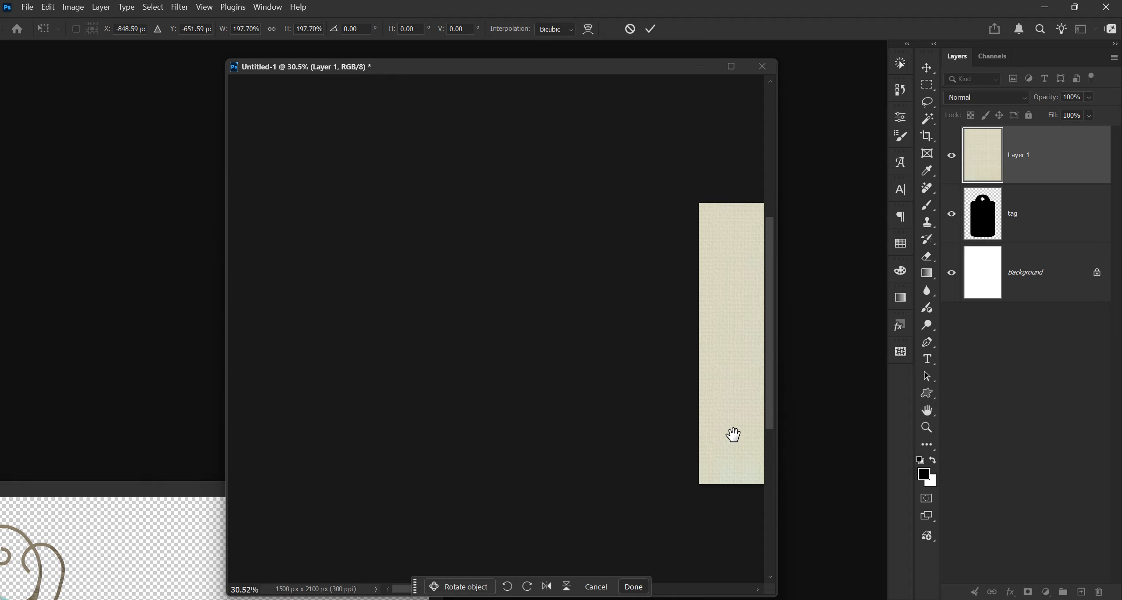
{"action": "left_click_drag", "start_coordinate": [733, 434], "coordinate": [388, 423]}
{"action": "scroll", "coordinate": [451, 378], "scroll_direction": "up", "scroll_amount": 1}
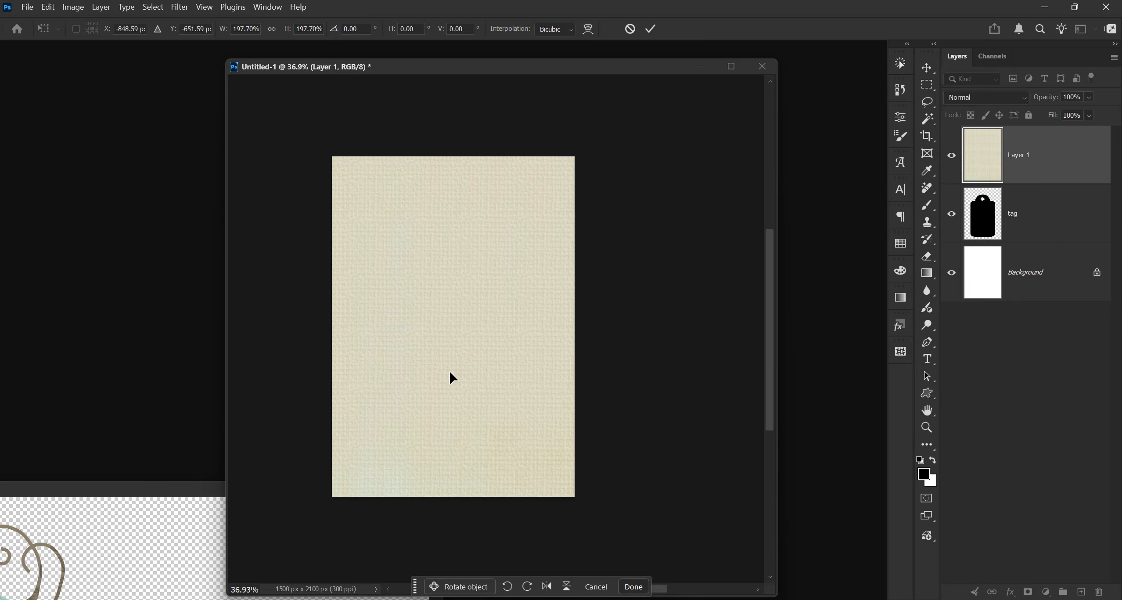
{"action": "scroll", "coordinate": [450, 377], "scroll_direction": "down", "scroll_amount": 3}
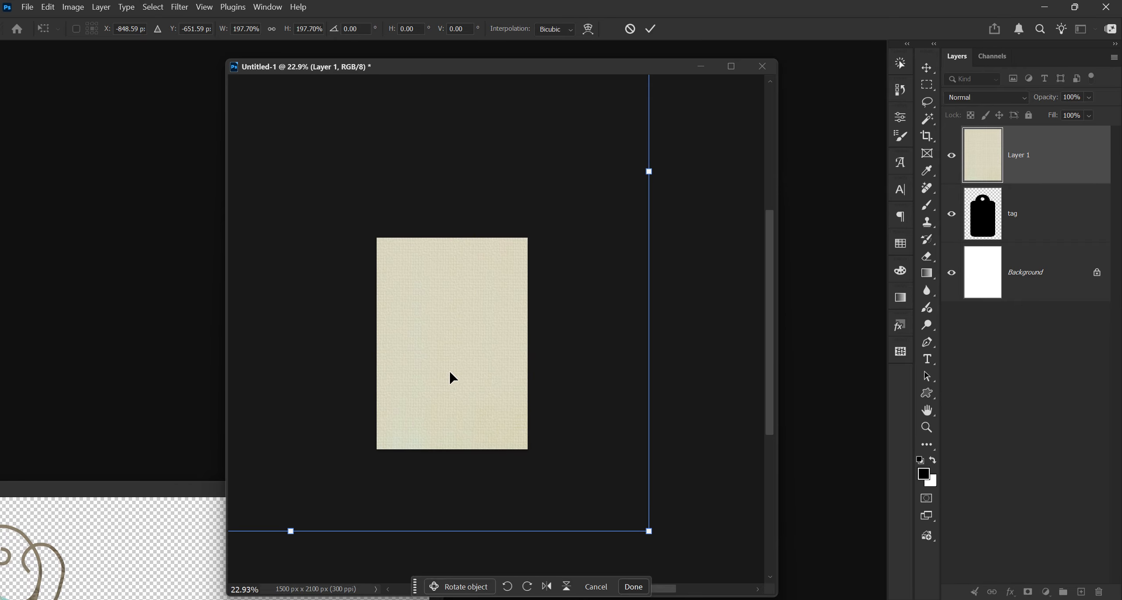
{"action": "left_click_drag", "start_coordinate": [648, 528], "coordinate": [720, 586]}
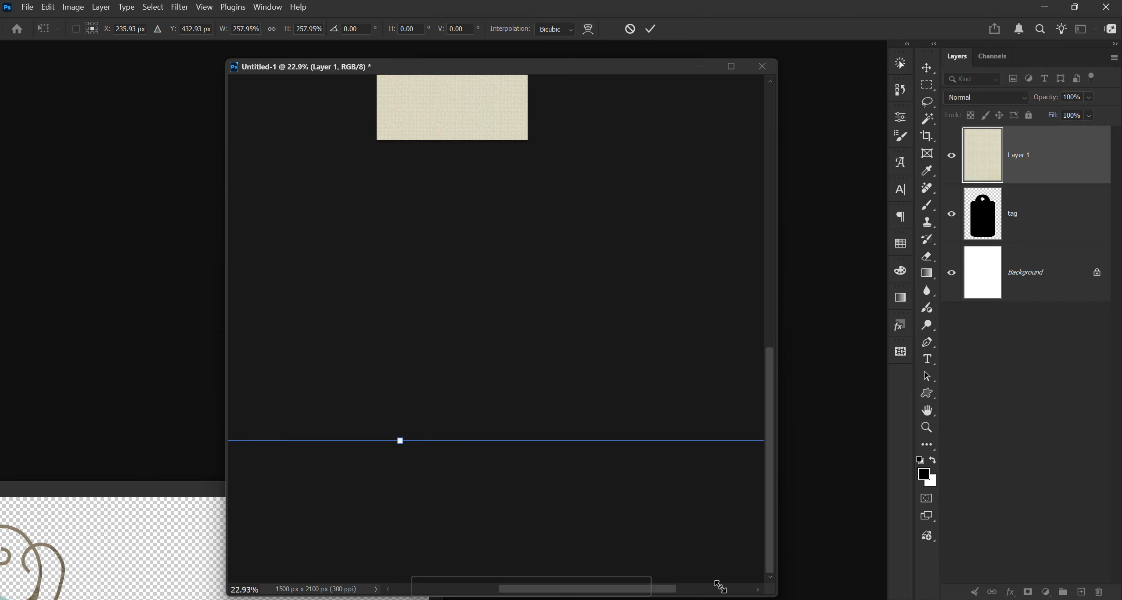
{"action": "left_click_drag", "start_coordinate": [771, 454], "coordinate": [754, 338]}
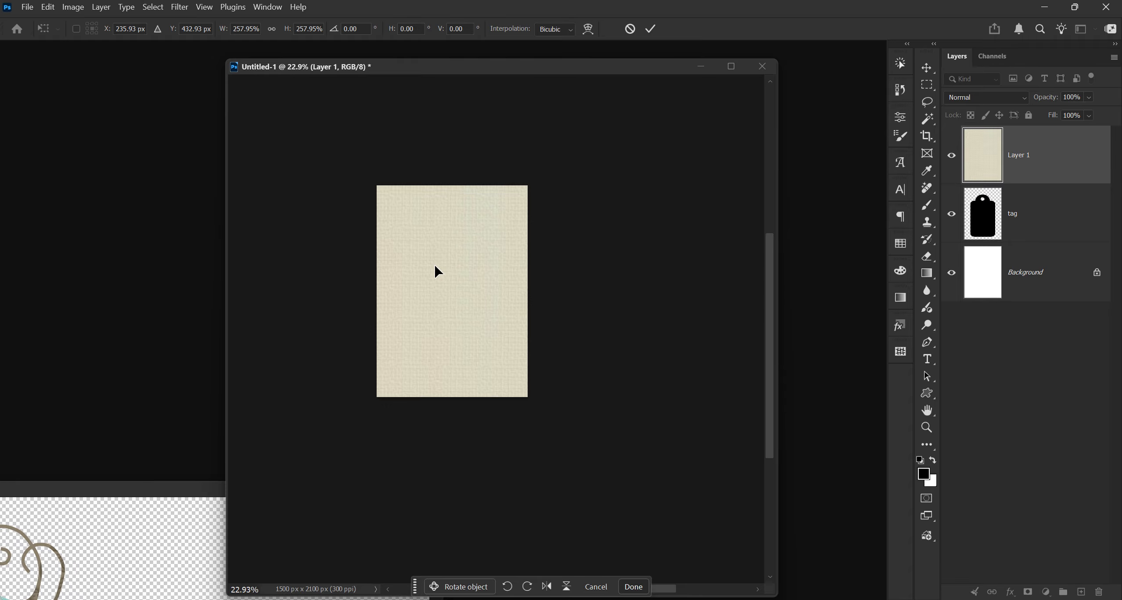
{"action": "key", "text": "Return"}
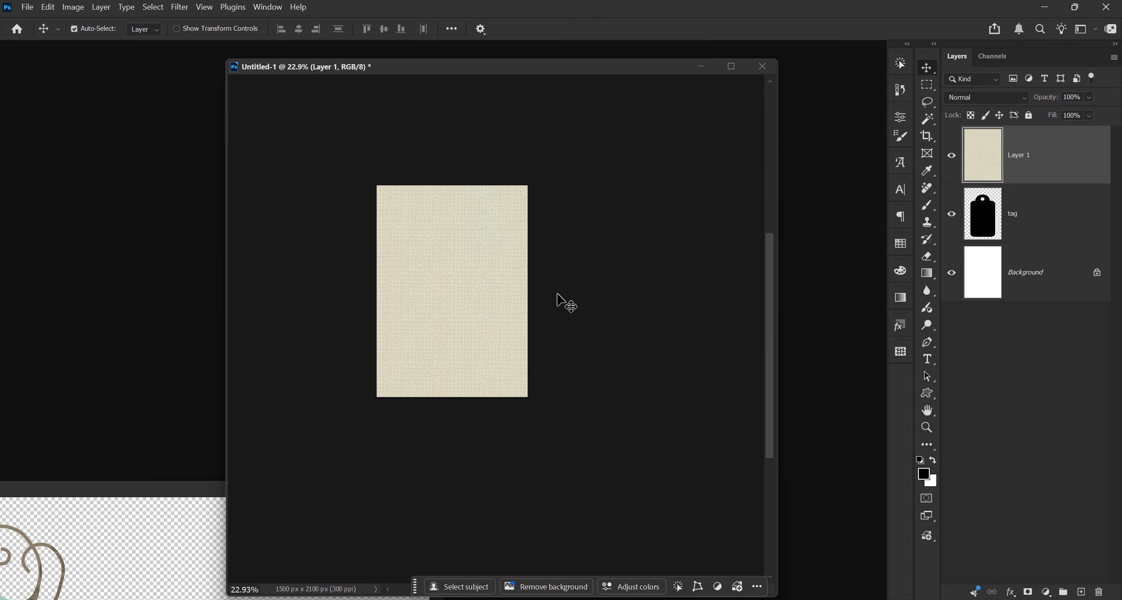
Clip the Layer 1 paper texture to the tag layer with a clipping mask.
{"action": "scroll", "coordinate": [562, 294], "scroll_direction": "up", "scroll_amount": 5}
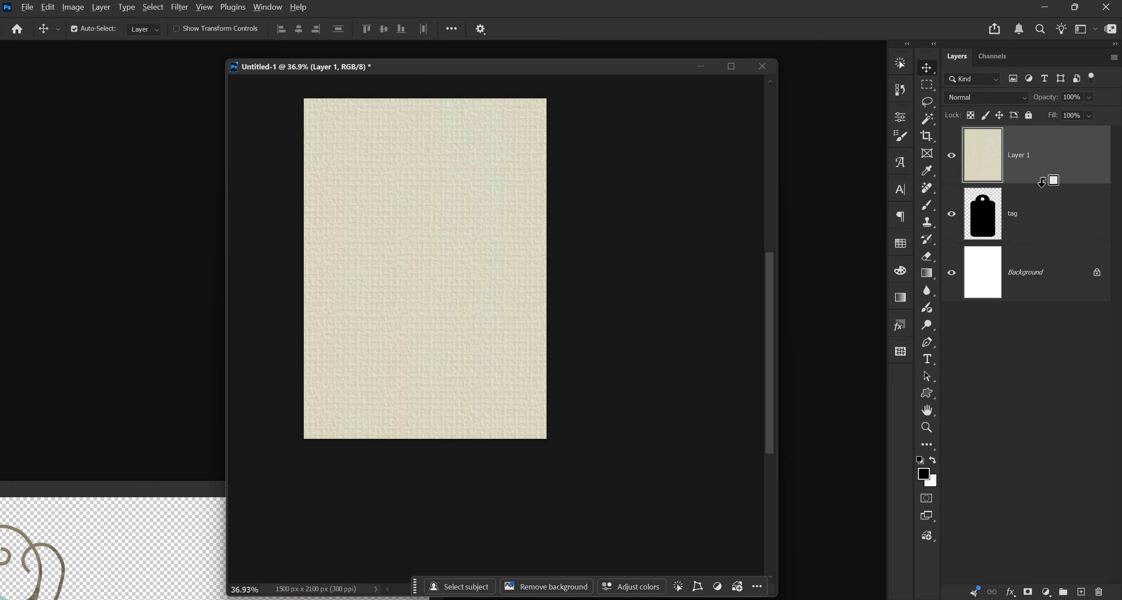
{"action": "left_click", "coordinate": [1042, 181], "text": "alt"}
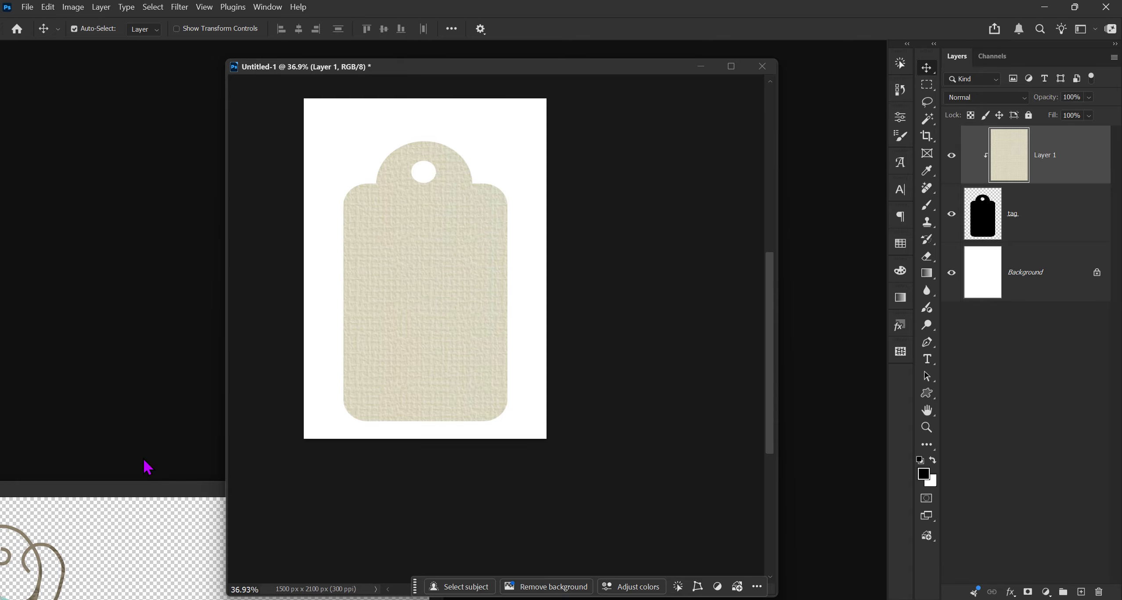
Copy the bird layer from blue bird.png into the tag document above the paper layer and move the bird's window aside.
{"action": "left_click", "coordinate": [169, 488]}
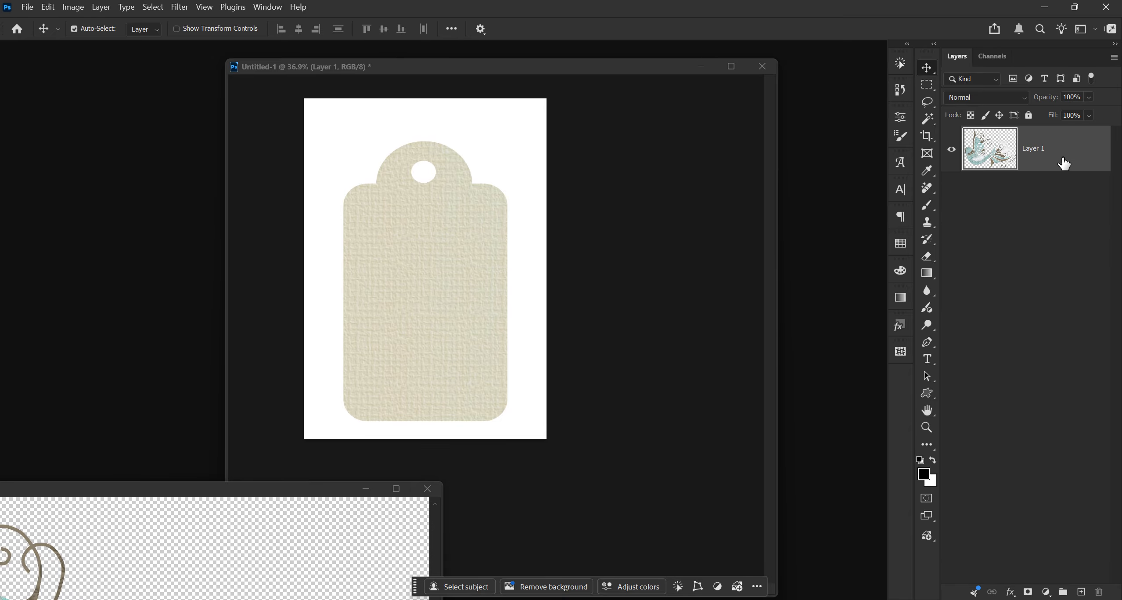
{"action": "left_click_drag", "start_coordinate": [1062, 161], "coordinate": [416, 265]}
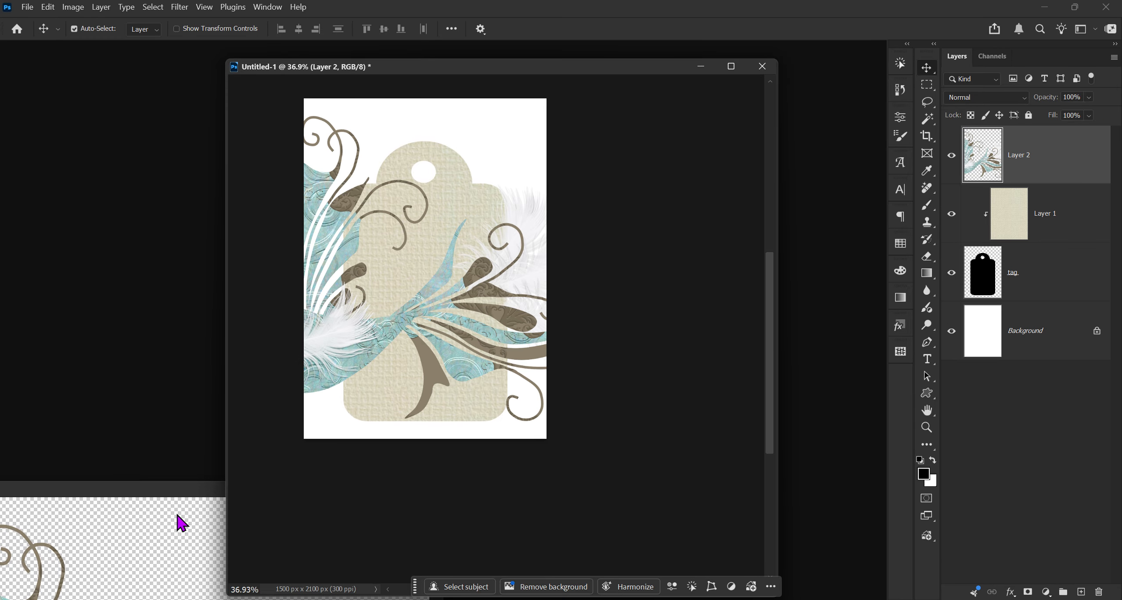
{"action": "left_click_drag", "start_coordinate": [185, 489], "coordinate": [46, 463]}
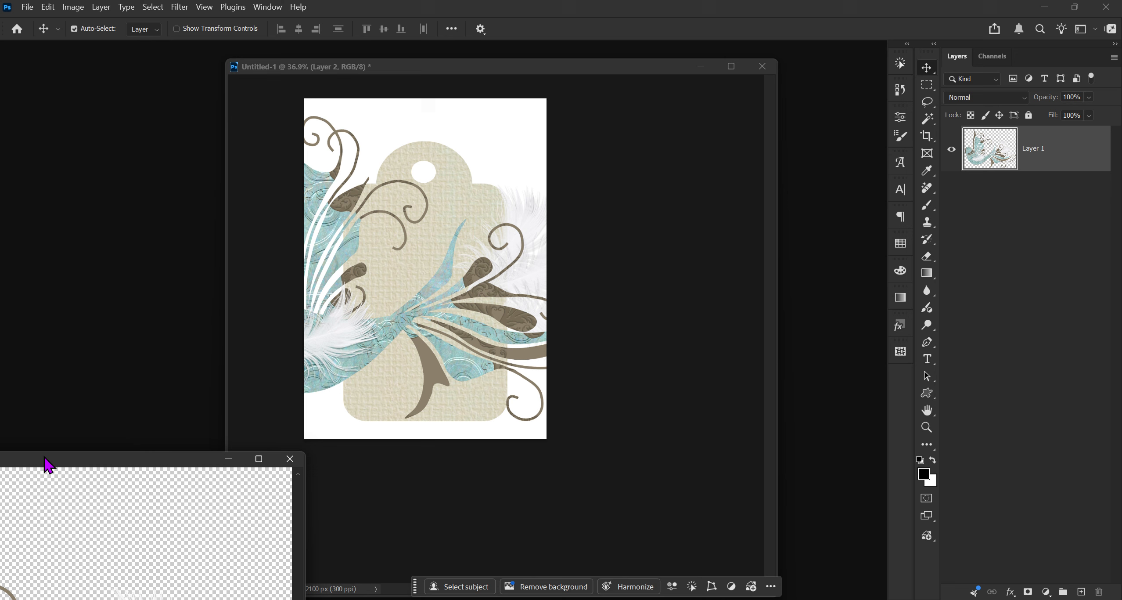
Close blue bird.png and shrink the bird on Layer 2 proportionally to about 31.6%, placing it on the lower half of the tag.
{"action": "left_click", "coordinate": [289, 459]}
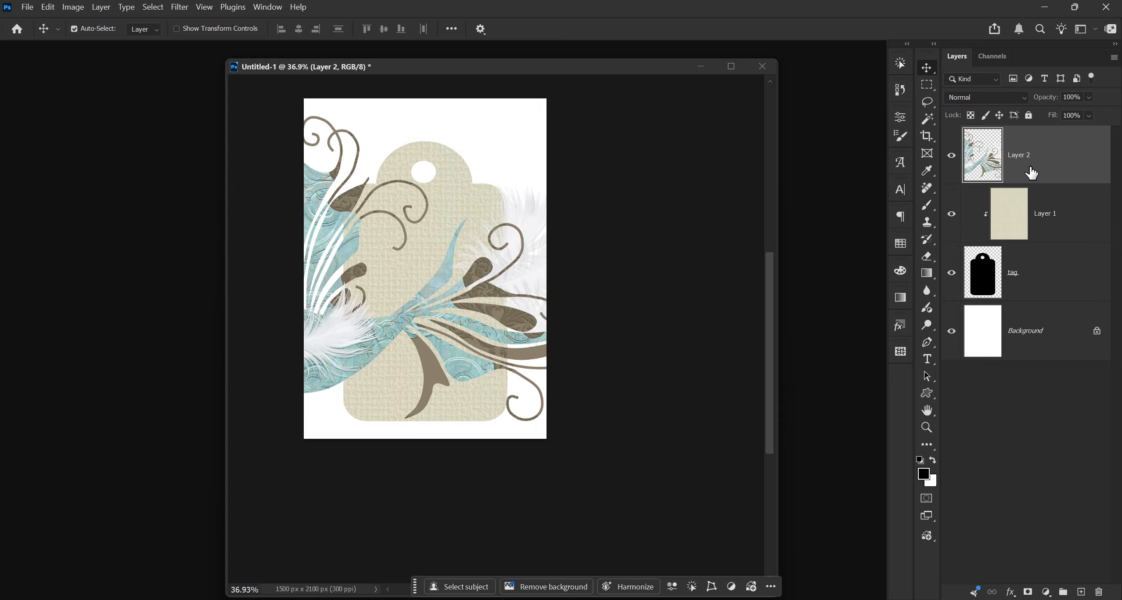
{"action": "key", "text": "ctrl+t"}
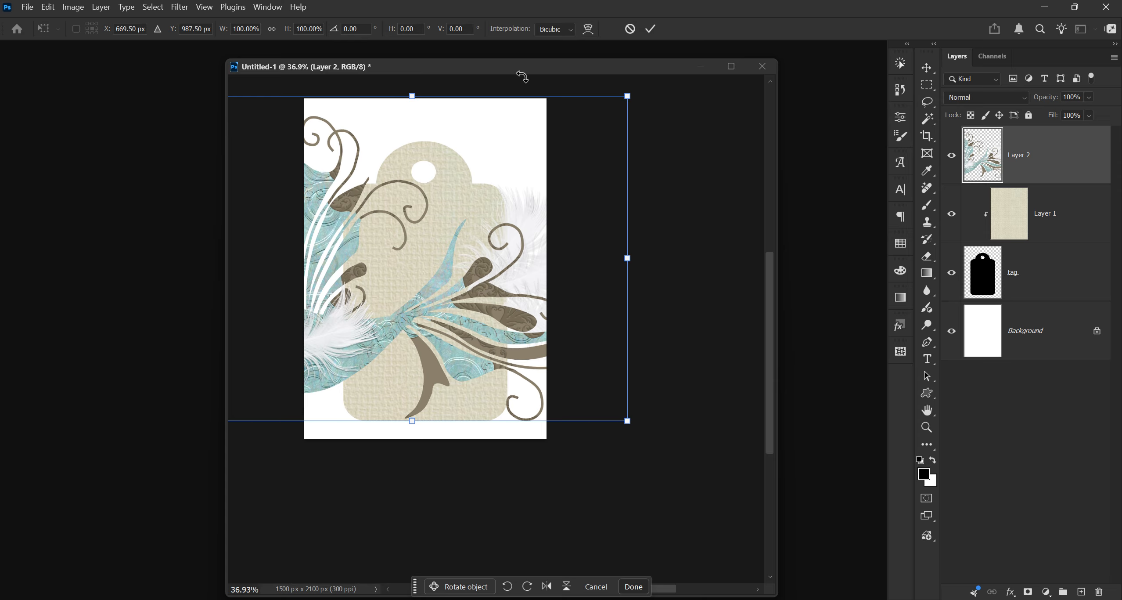
{"action": "left_click_drag", "start_coordinate": [627, 96], "coordinate": [484, 322]}
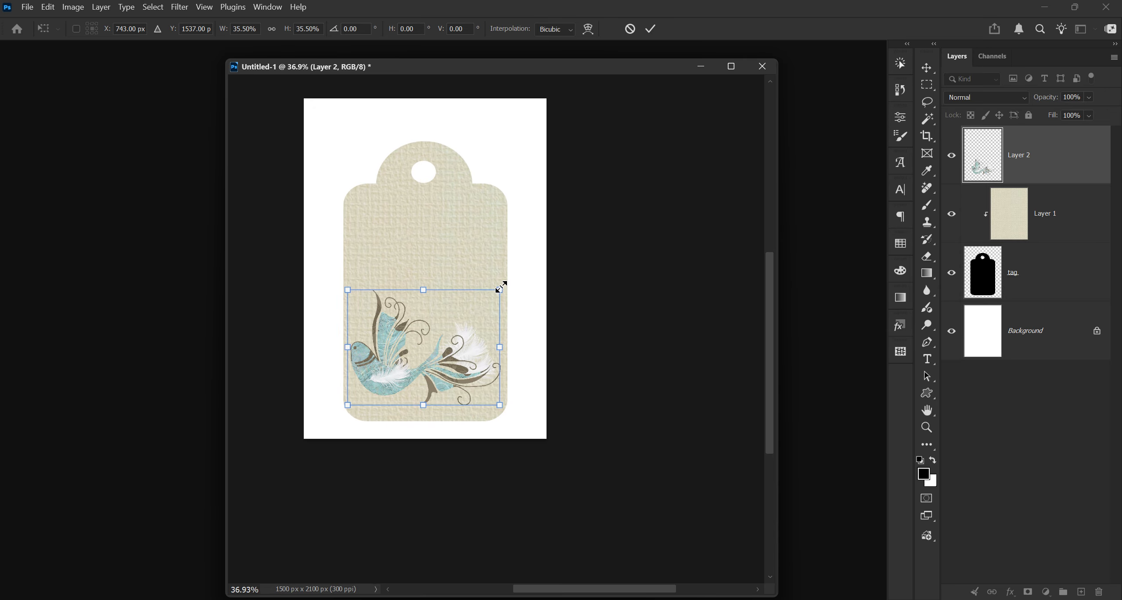
{"action": "left_click_drag", "start_coordinate": [500, 287], "coordinate": [470, 302]}
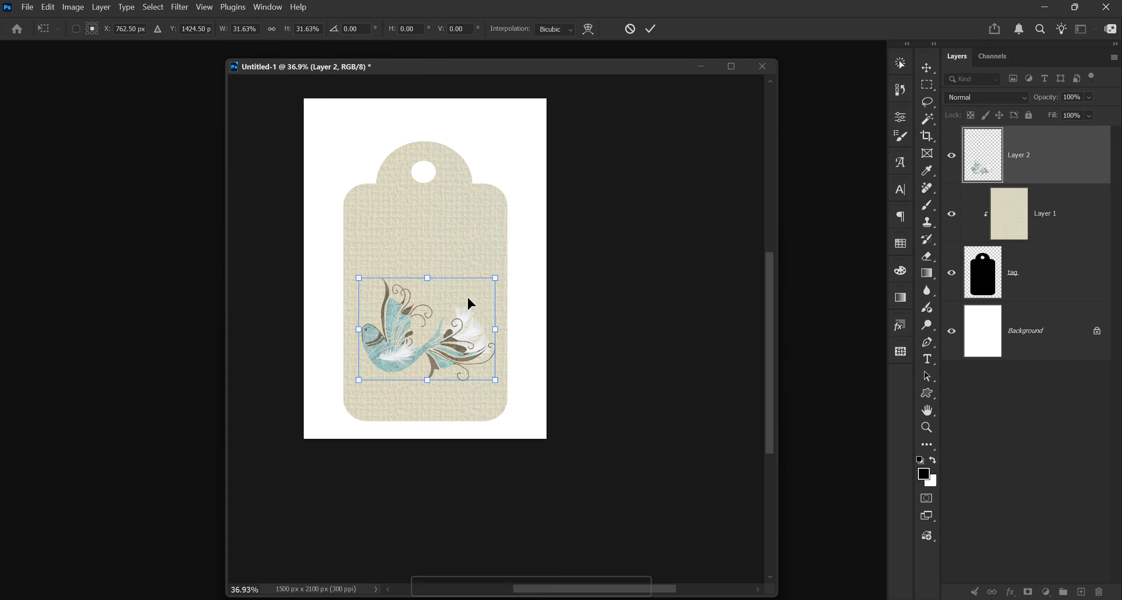
{"action": "key", "text": "Return"}
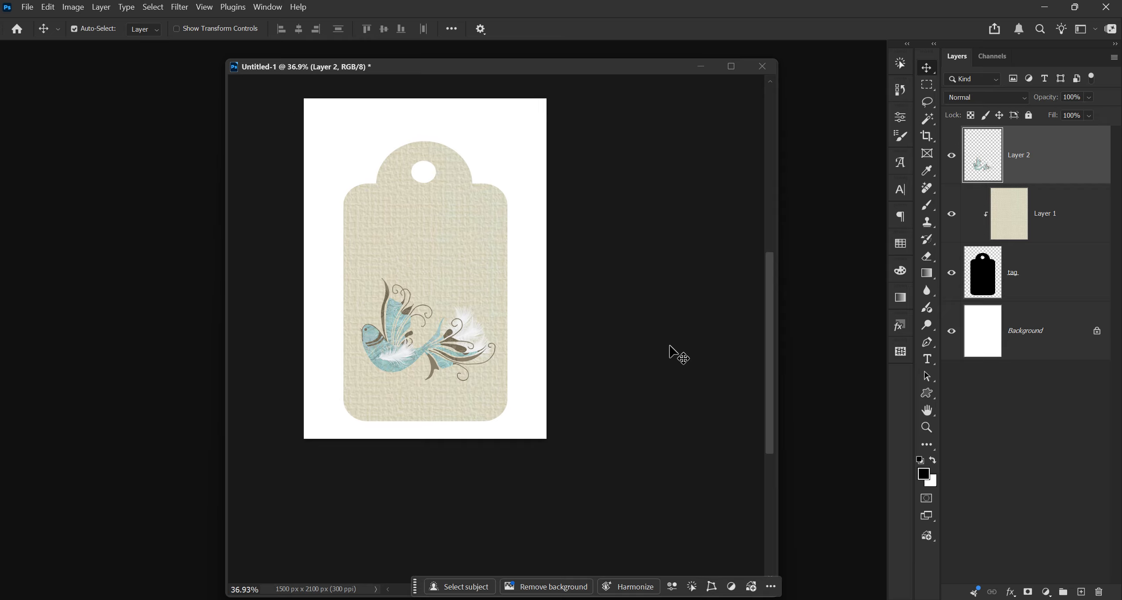
Clip the bird on Layer 2 to the tag shape with a clipping mask.
{"action": "left_click", "coordinate": [1049, 180], "text": "alt"}
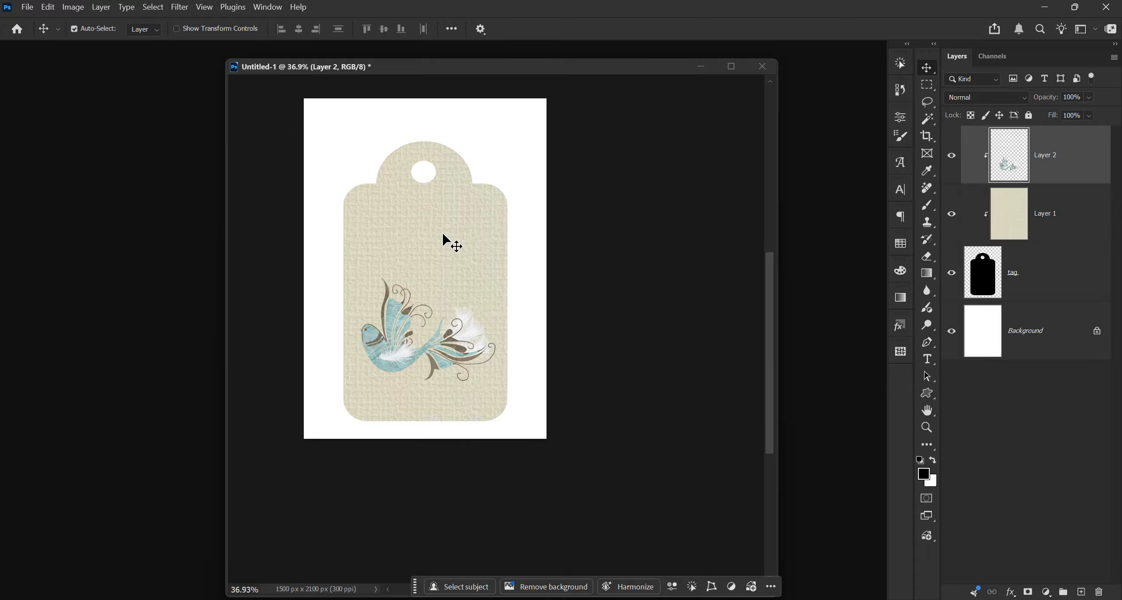
Open Lili_String.png, Why Hellow -kimi.png and flourish stamp.png together from the Tag Share 2 folder.
{"action": "key", "text": "ctrl+o"}
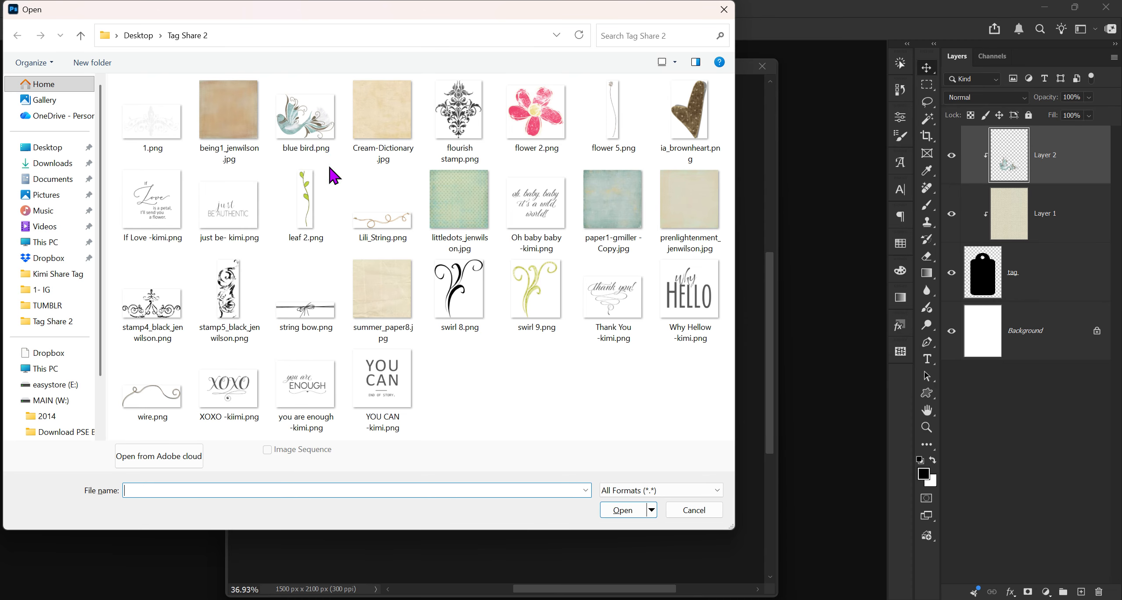
{"action": "left_click", "coordinate": [376, 231]}
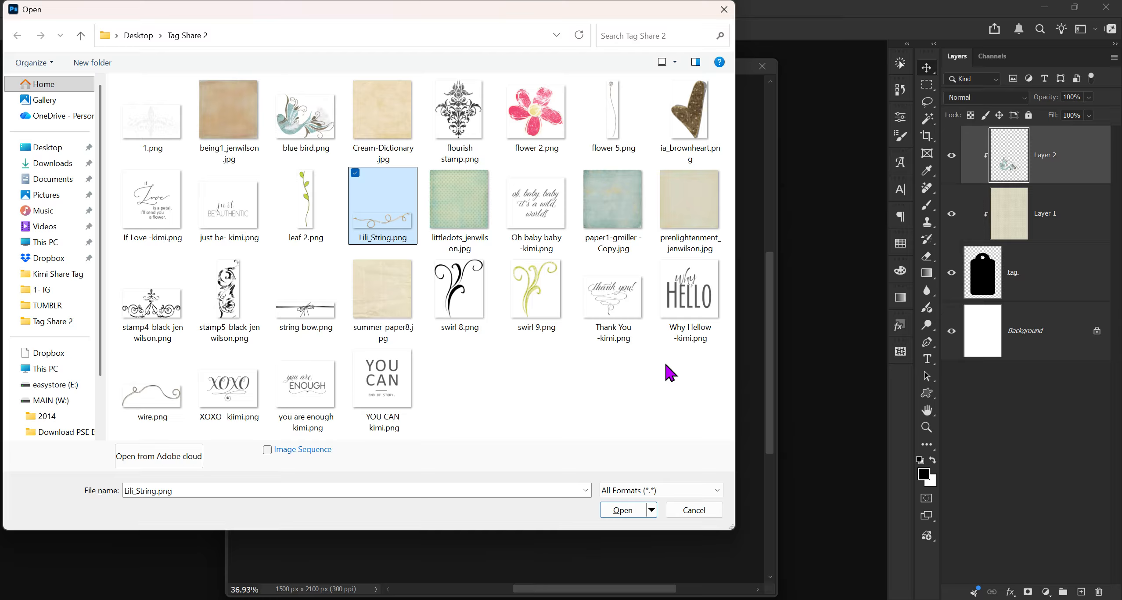
{"action": "left_click", "coordinate": [686, 285], "text": "ctrl"}
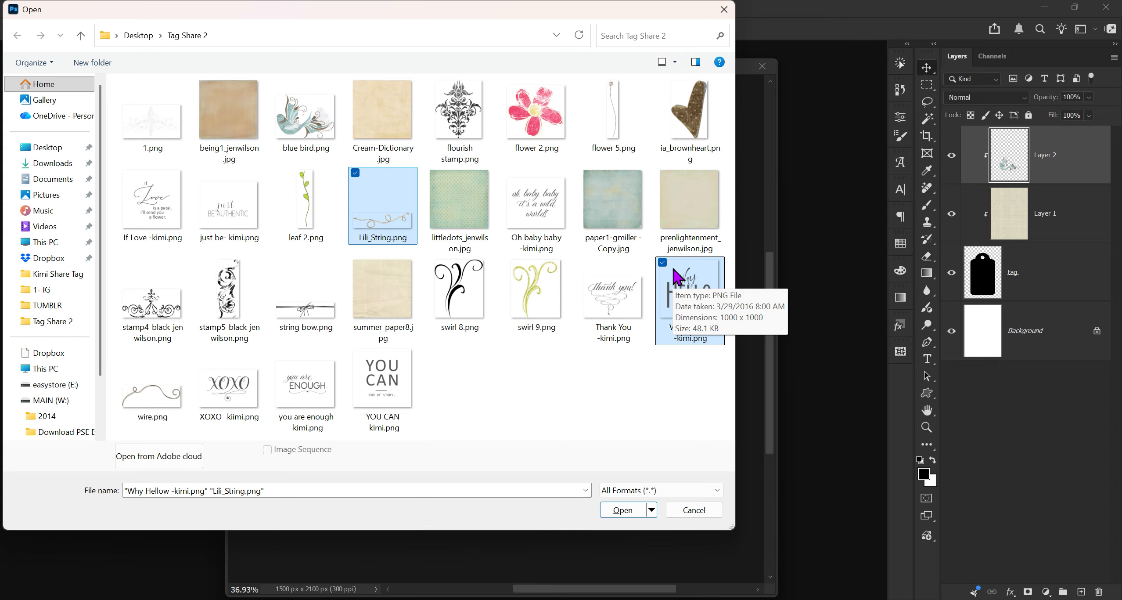
{"action": "left_click", "coordinate": [437, 97], "text": "ctrl"}
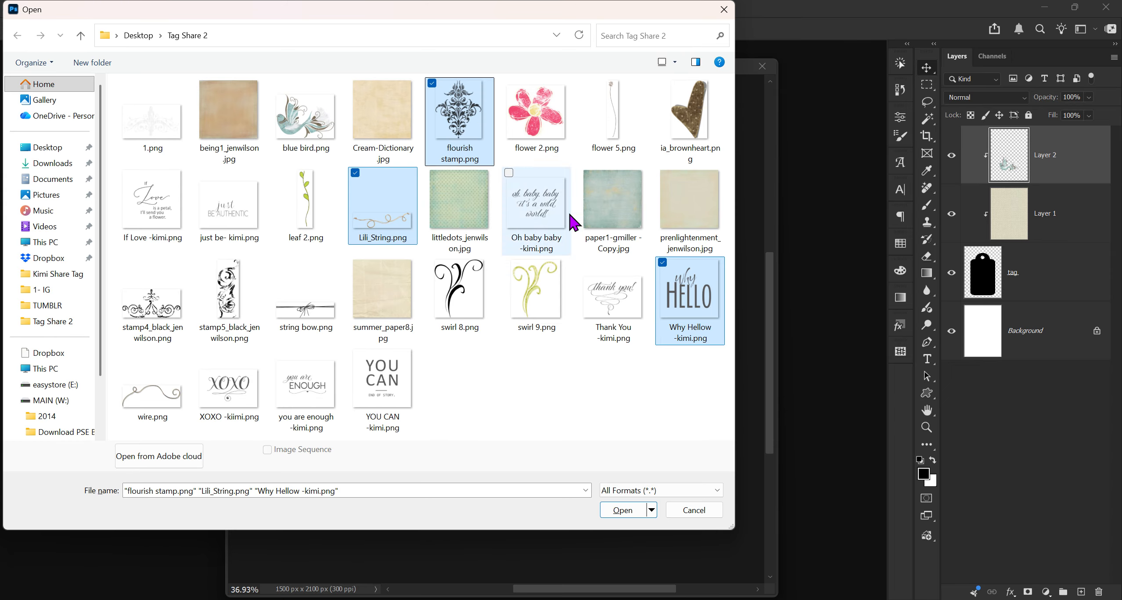
{"action": "left_click", "coordinate": [619, 512]}
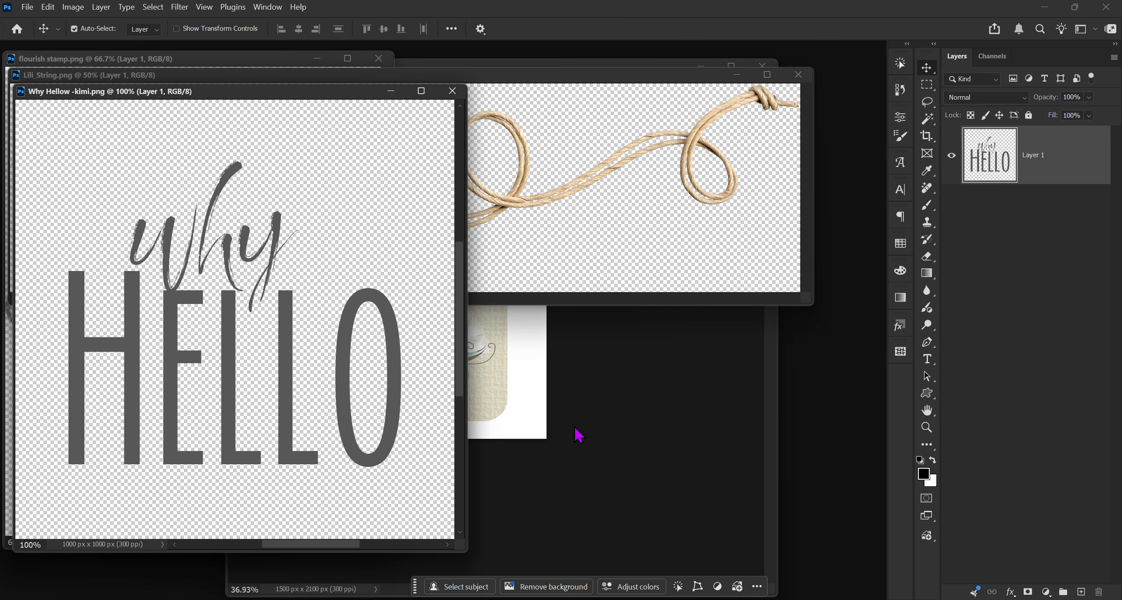
Copy the string layer from Lili_String.png into the tag document and close the string file.
{"action": "left_click_drag", "start_coordinate": [590, 76], "coordinate": [737, 461]}
{"action": "left_click_drag", "start_coordinate": [1057, 134], "coordinate": [496, 263]}
{"action": "left_click", "coordinate": [947, 459]}
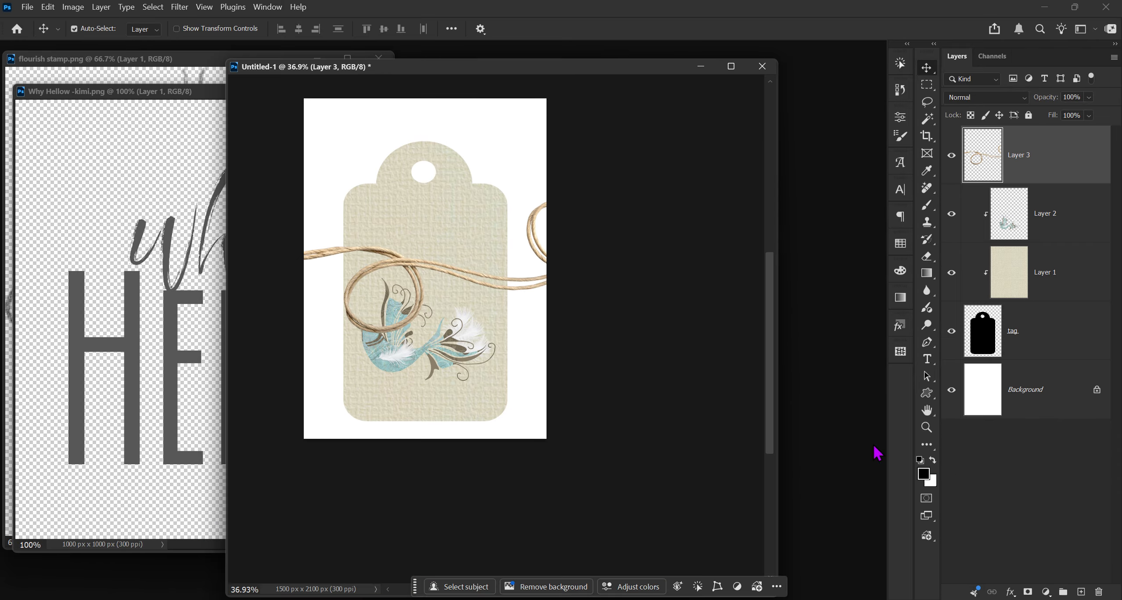
Copy the "why HELLO" layer from Why Hellow -kimi.png into the tag document and close the source file.
{"action": "left_click_drag", "start_coordinate": [429, 70], "coordinate": [484, 71]}
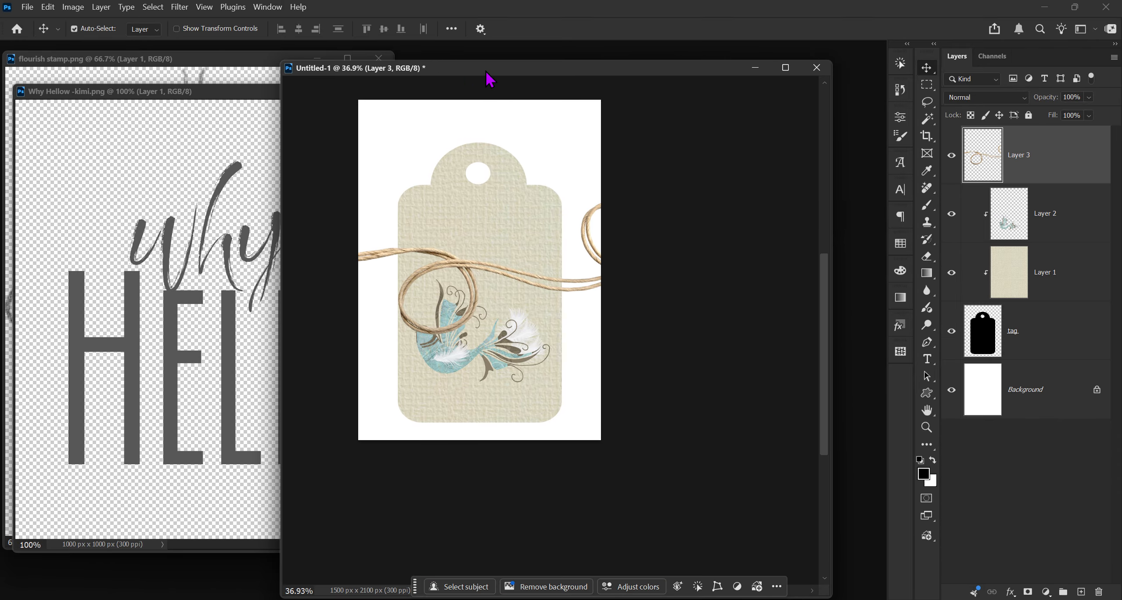
{"action": "left_click", "coordinate": [180, 116]}
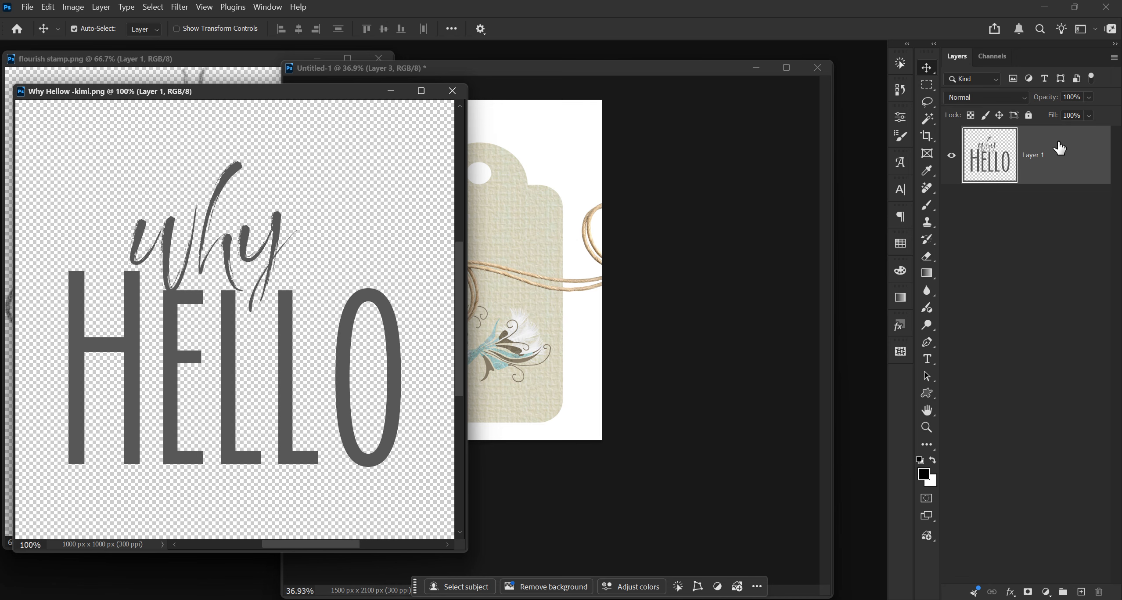
{"action": "left_click_drag", "start_coordinate": [1058, 149], "coordinate": [572, 286]}
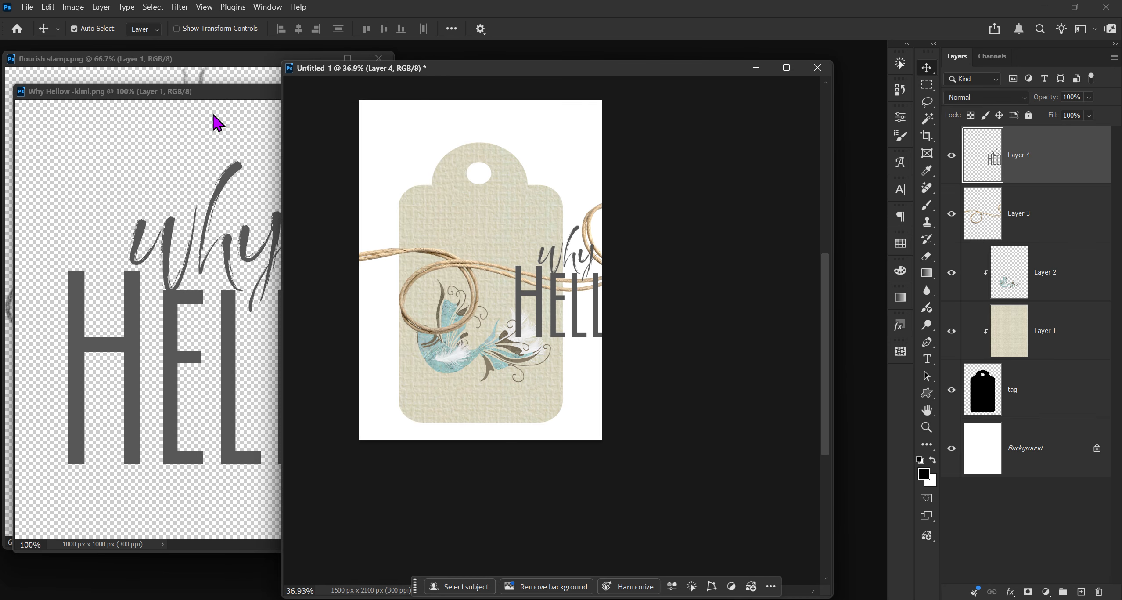
{"action": "left_click", "coordinate": [224, 91]}
{"action": "left_click_drag", "start_coordinate": [224, 91], "coordinate": [176, 127]}
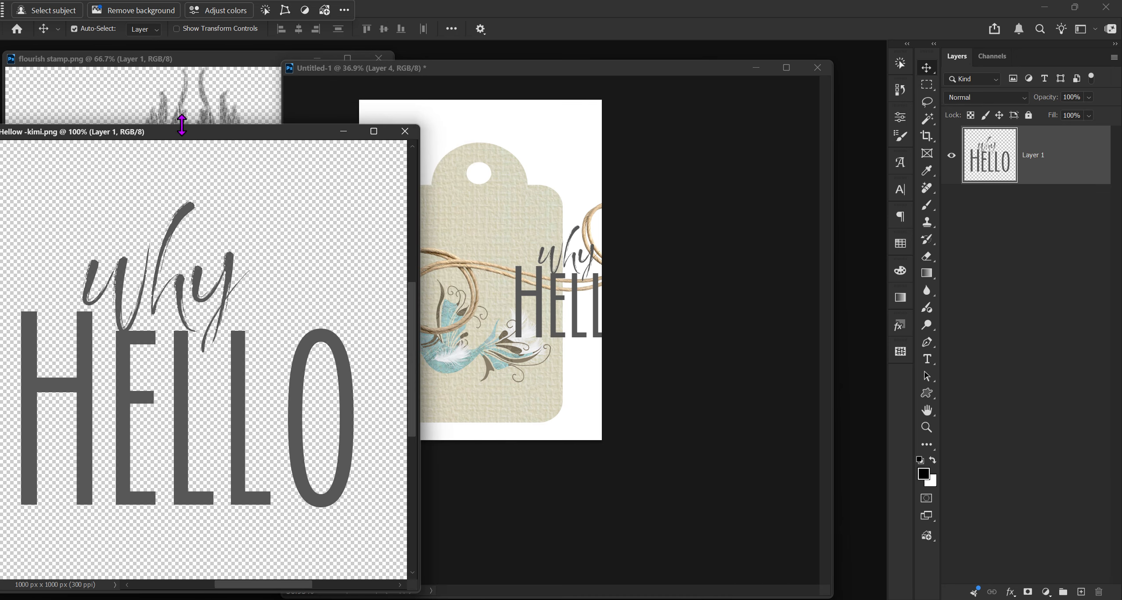
{"action": "left_click", "coordinate": [403, 131]}
Copy the flourish layer from flourish stamp.png into the tag document, close the stamp file and reposition the tag window.
{"action": "left_click", "coordinate": [201, 74]}
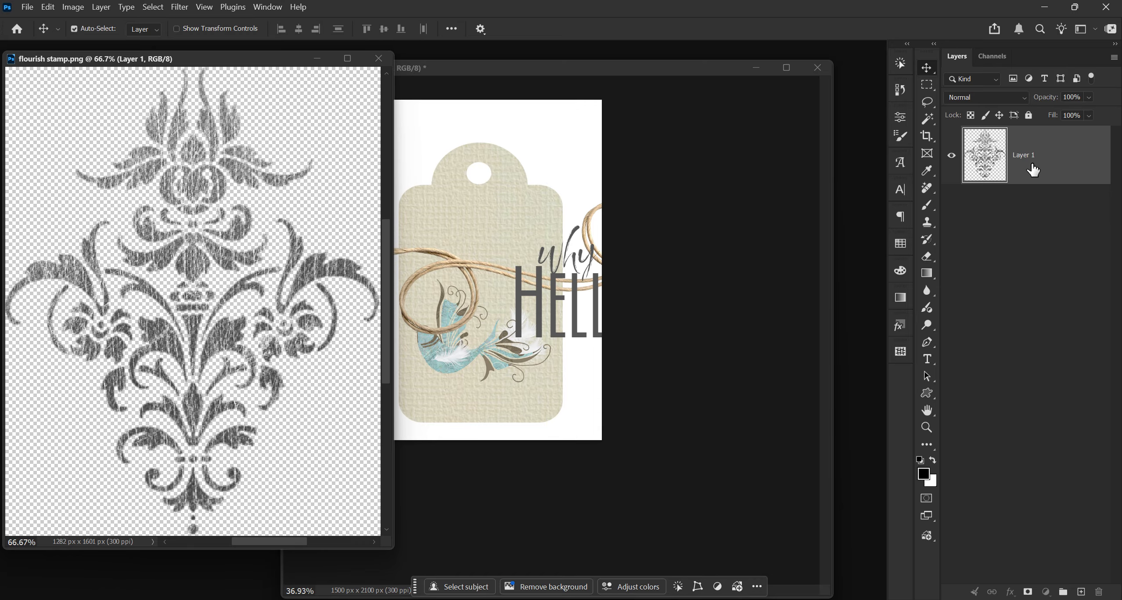
{"action": "left_click_drag", "start_coordinate": [992, 177], "coordinate": [567, 255]}
{"action": "left_click", "coordinate": [230, 62]}
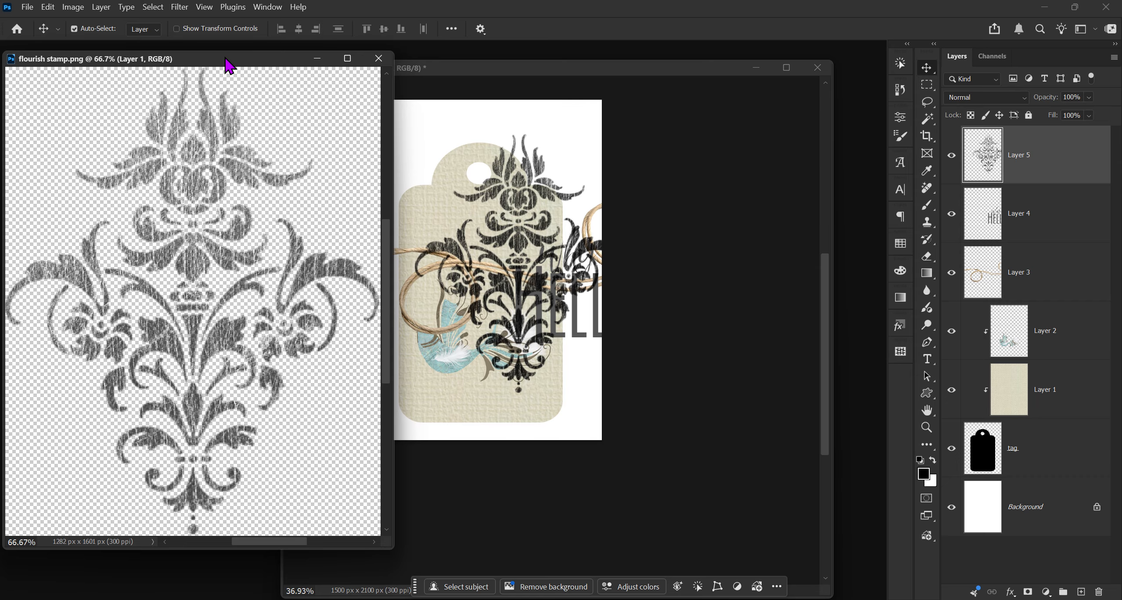
{"action": "left_click", "coordinate": [379, 58]}
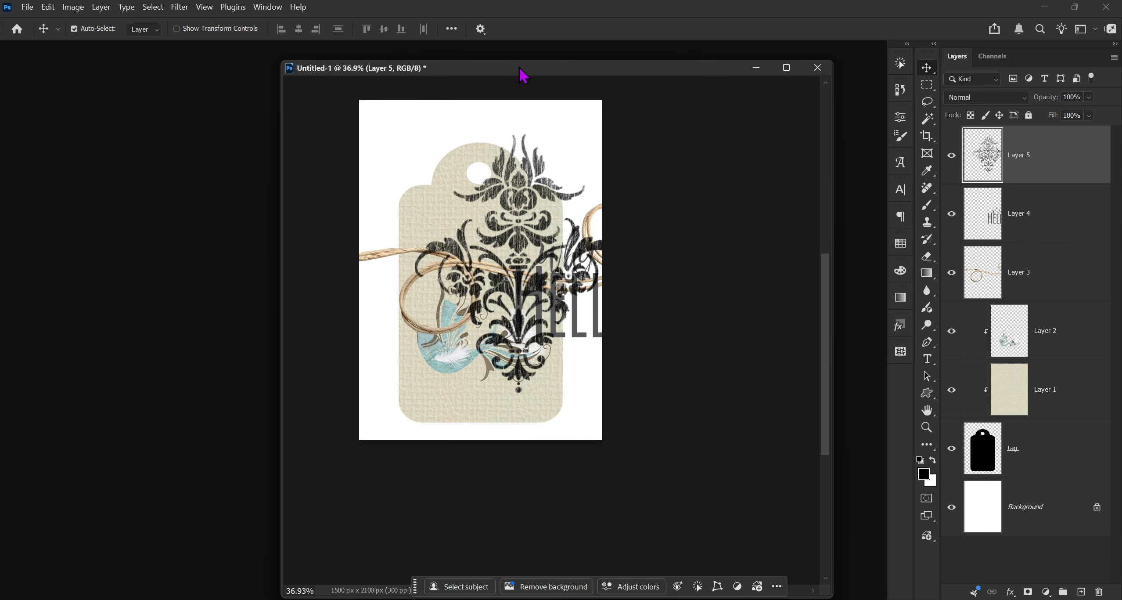
{"action": "left_click_drag", "start_coordinate": [523, 69], "coordinate": [397, 71]}
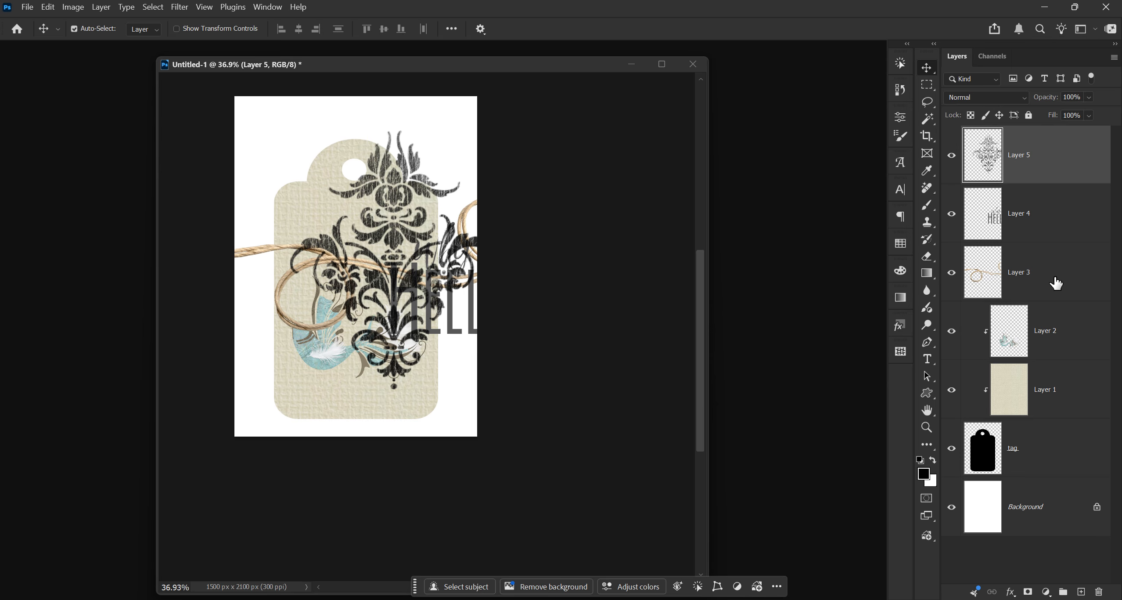
Move the string on Layer 3 to the top of the layer stack and hide it.
{"action": "left_click_drag", "start_coordinate": [1055, 284], "coordinate": [1024, 157]}
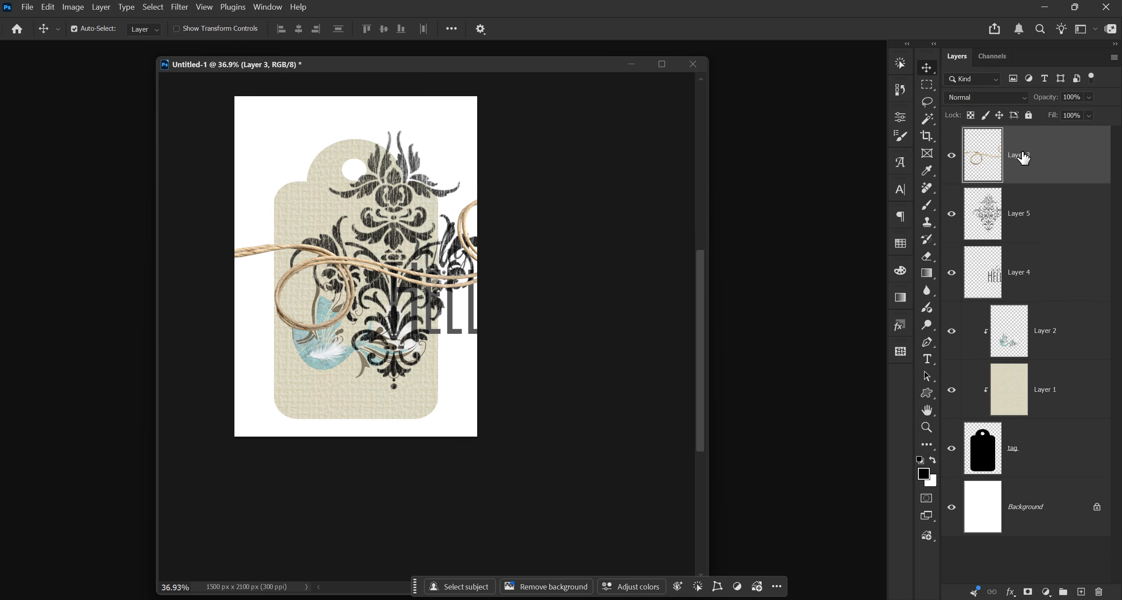
{"action": "left_click", "coordinate": [951, 155]}
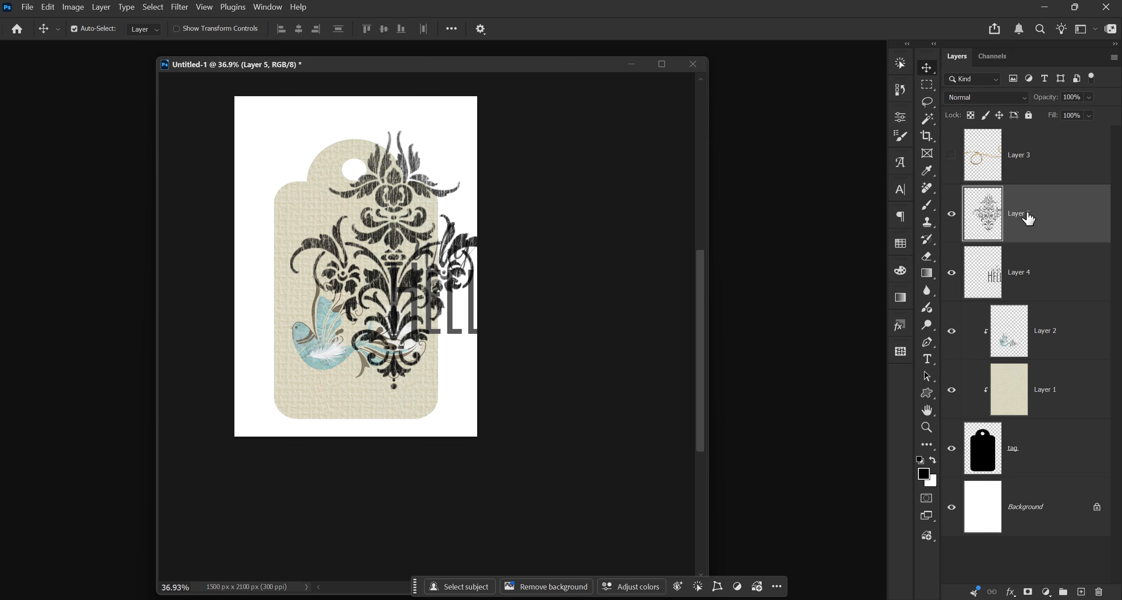
Move the flourish on Layer 5 into the clipped group between Layer 2 and Layer 1, and hide the Layer 4 text.
{"action": "left_click_drag", "start_coordinate": [1028, 218], "coordinate": [1039, 349]}
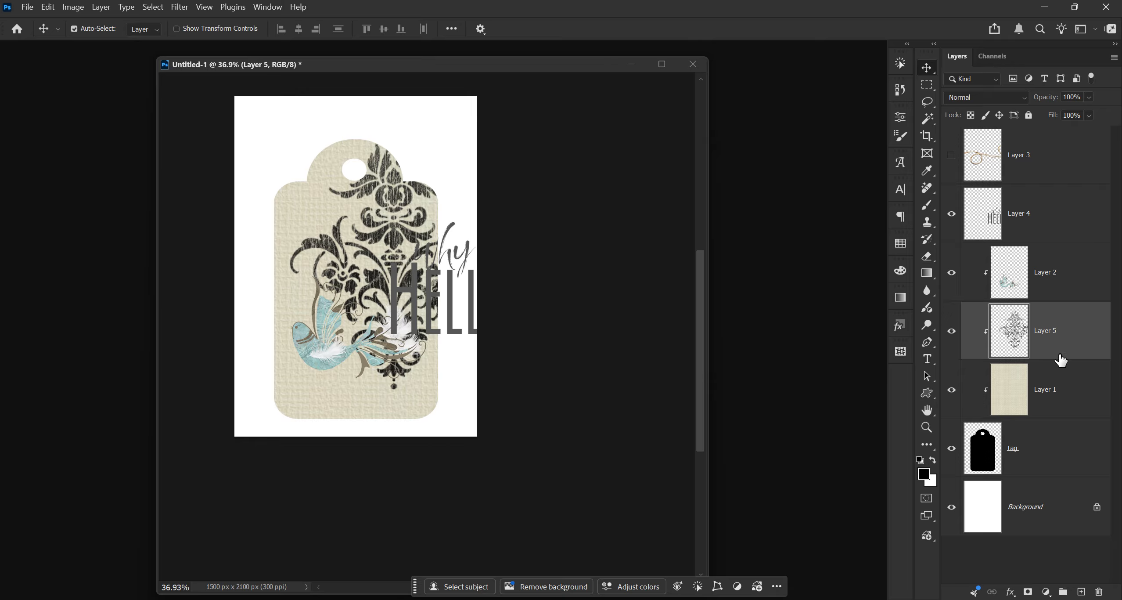
{"action": "left_click", "coordinate": [951, 214]}
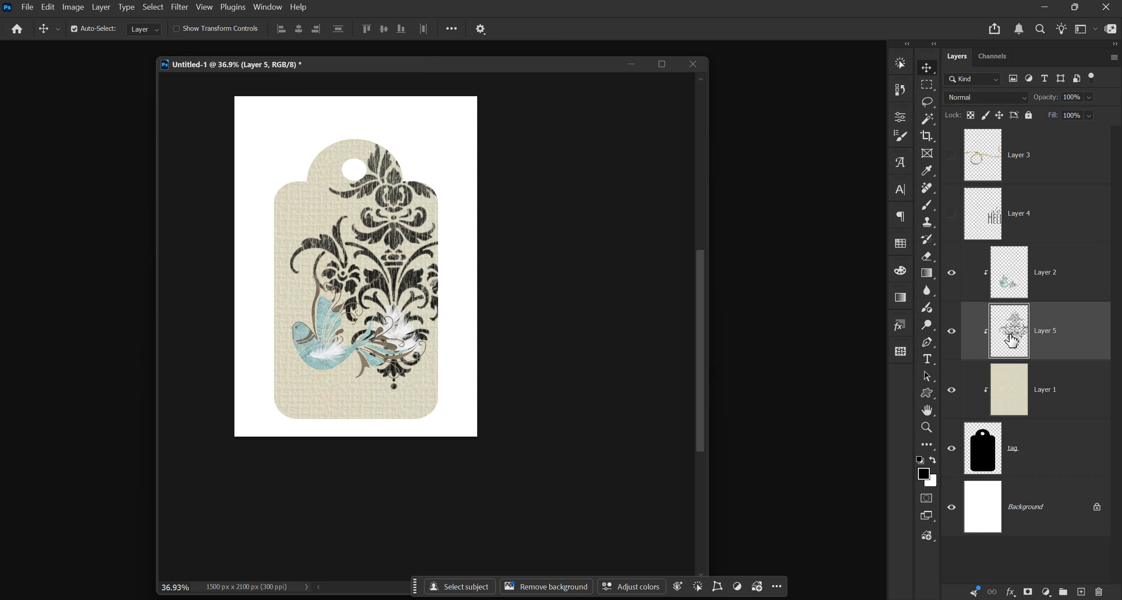
Scale the flourish on Layer 5 to about 61.5% over the tag's lower-right edge and set its blend mode to Overlay.
{"action": "key", "text": "ctrl+t"}
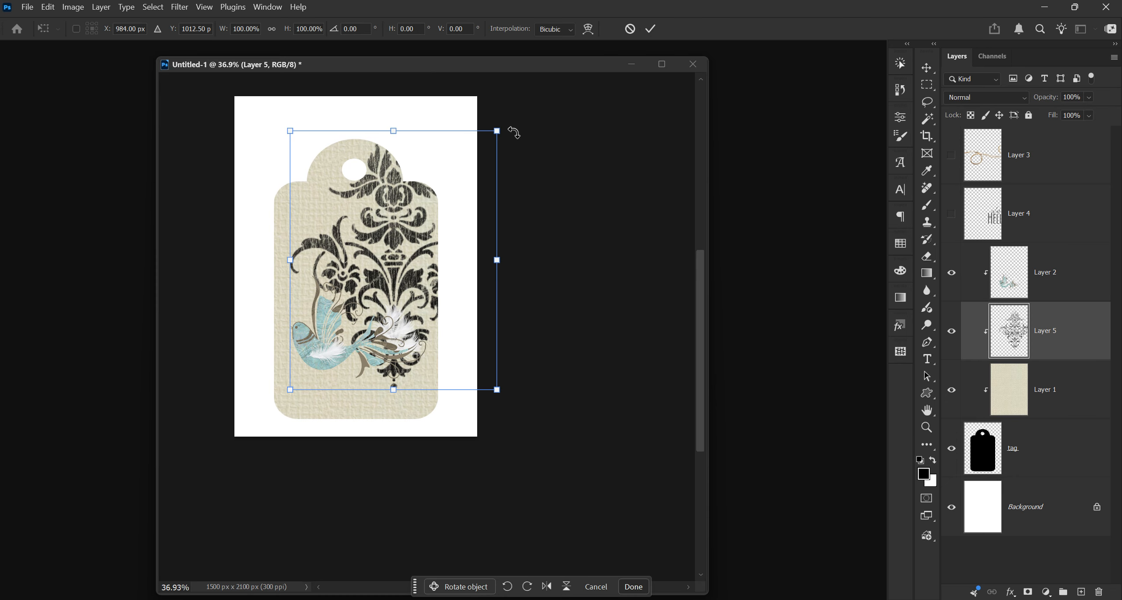
{"action": "left_click_drag", "start_coordinate": [495, 130], "coordinate": [468, 285]}
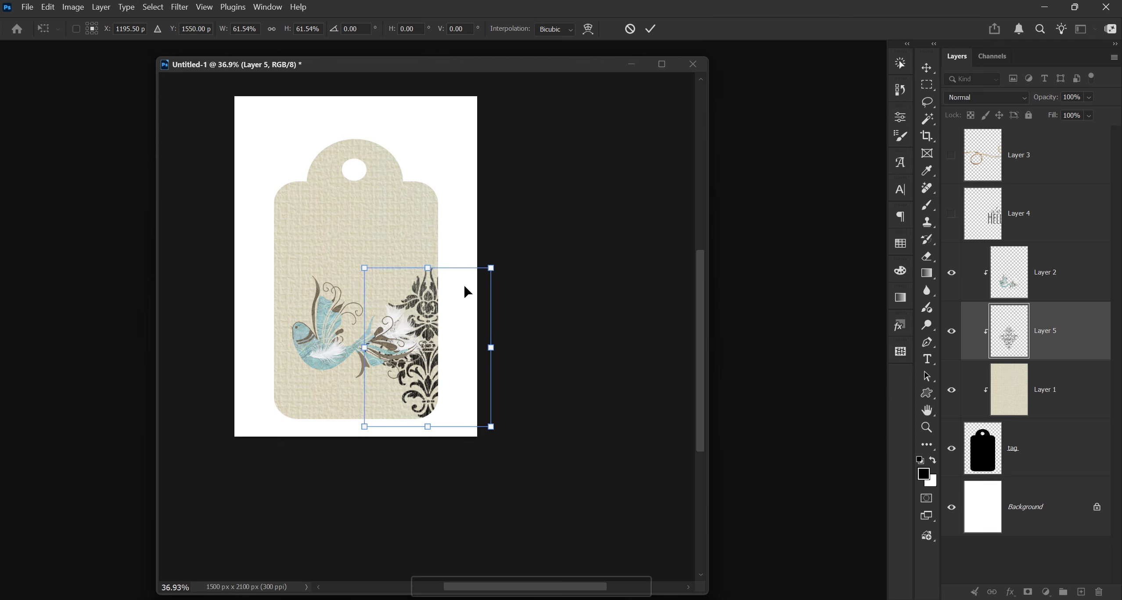
{"action": "key", "text": "Return"}
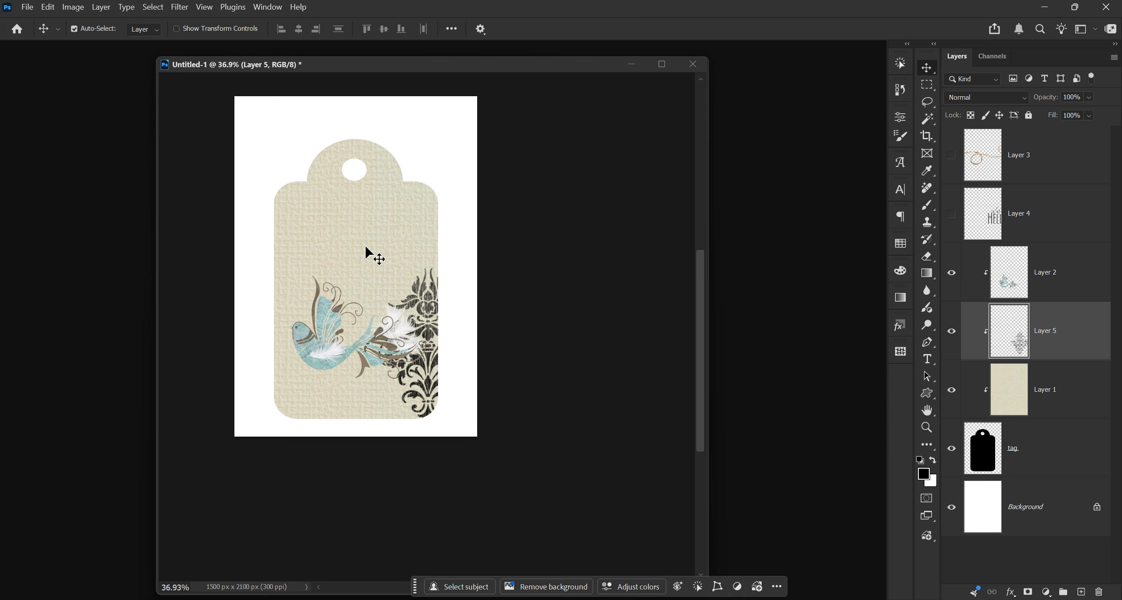
{"action": "left_click", "coordinate": [971, 98]}
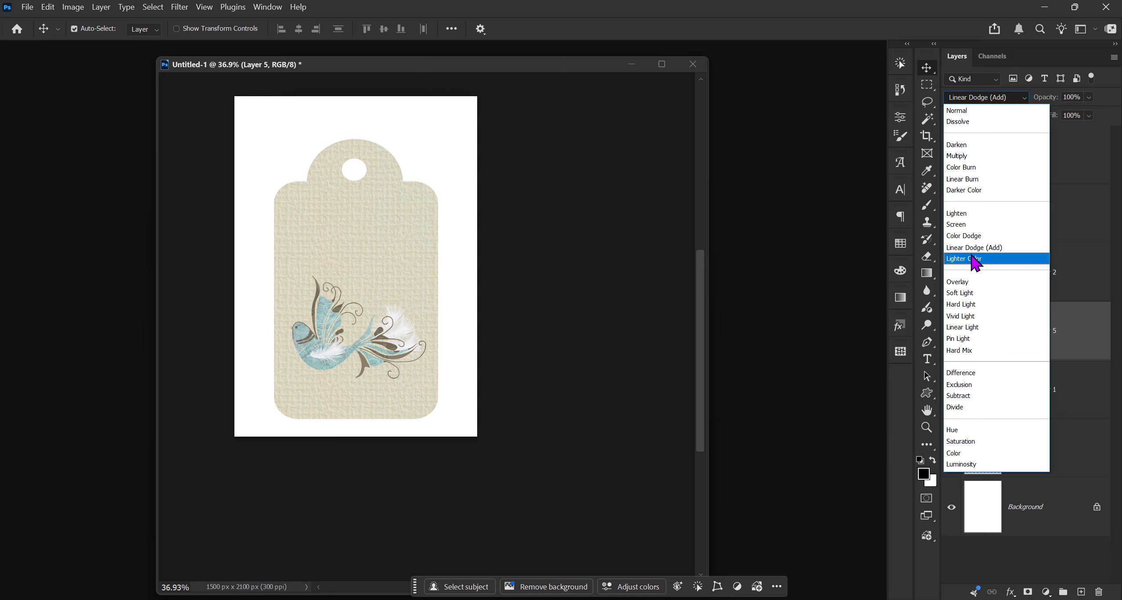
{"action": "left_click", "coordinate": [972, 282]}
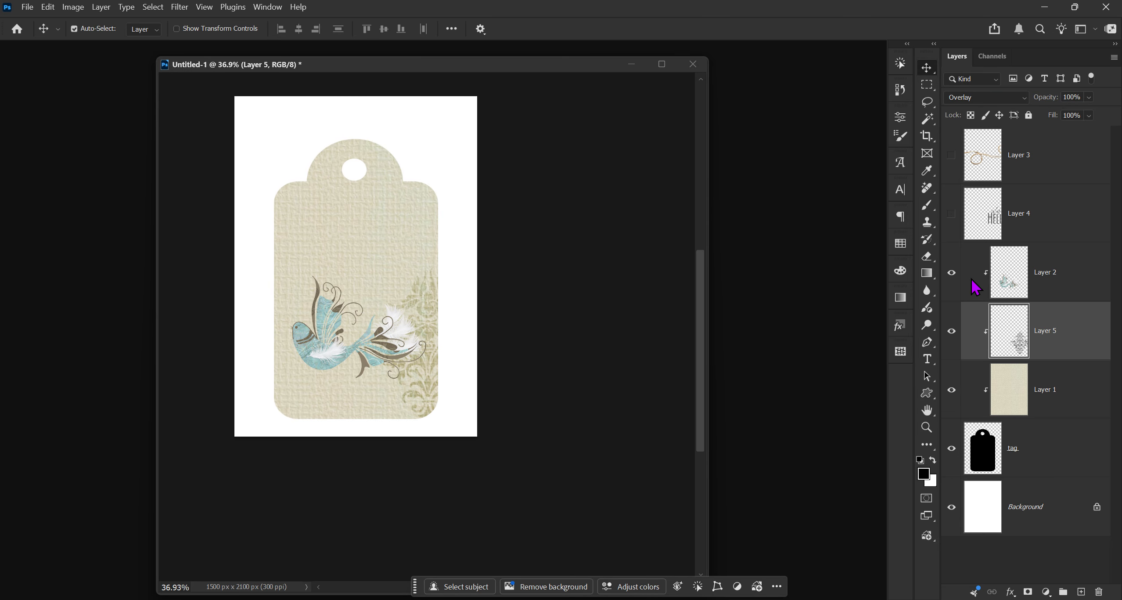
Shift the bird on Layer 2 about 111 px down and 16 px right over the flourish and apply the transform.
{"action": "left_click", "coordinate": [1056, 284]}
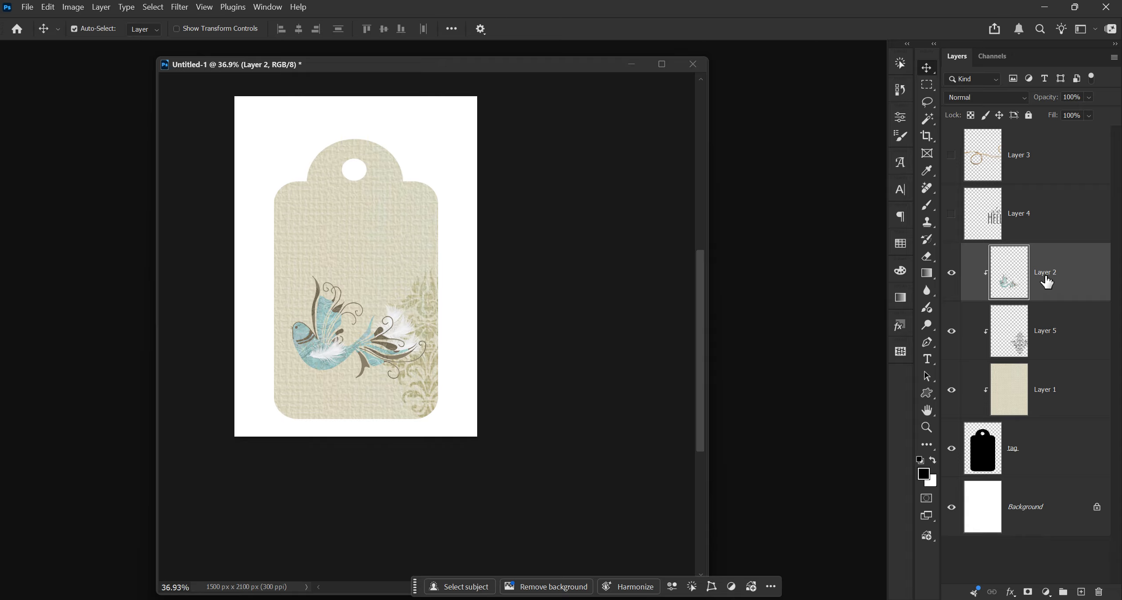
{"action": "key", "text": "ctrl+t"}
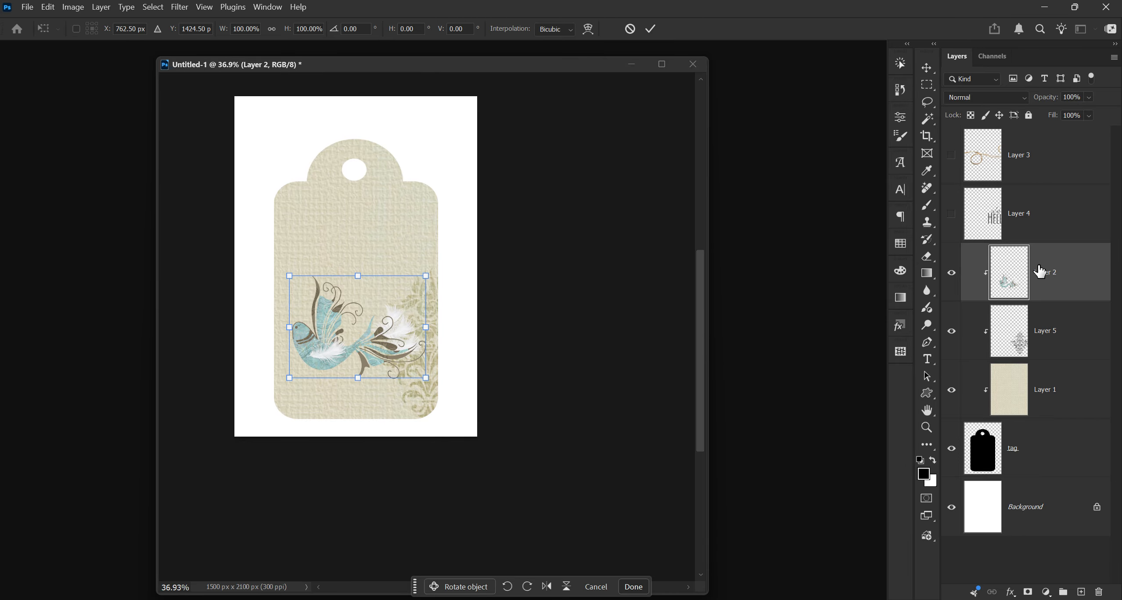
{"action": "left_click_drag", "start_coordinate": [376, 317], "coordinate": [377, 334]}
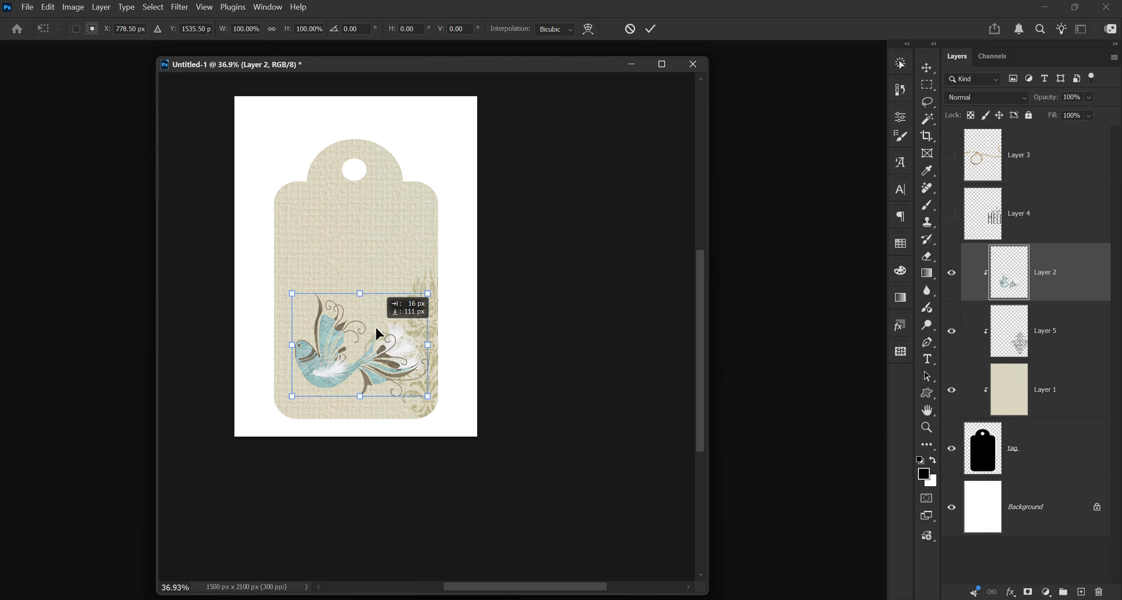
{"action": "left_click_drag", "start_coordinate": [377, 334], "coordinate": [377, 334]}
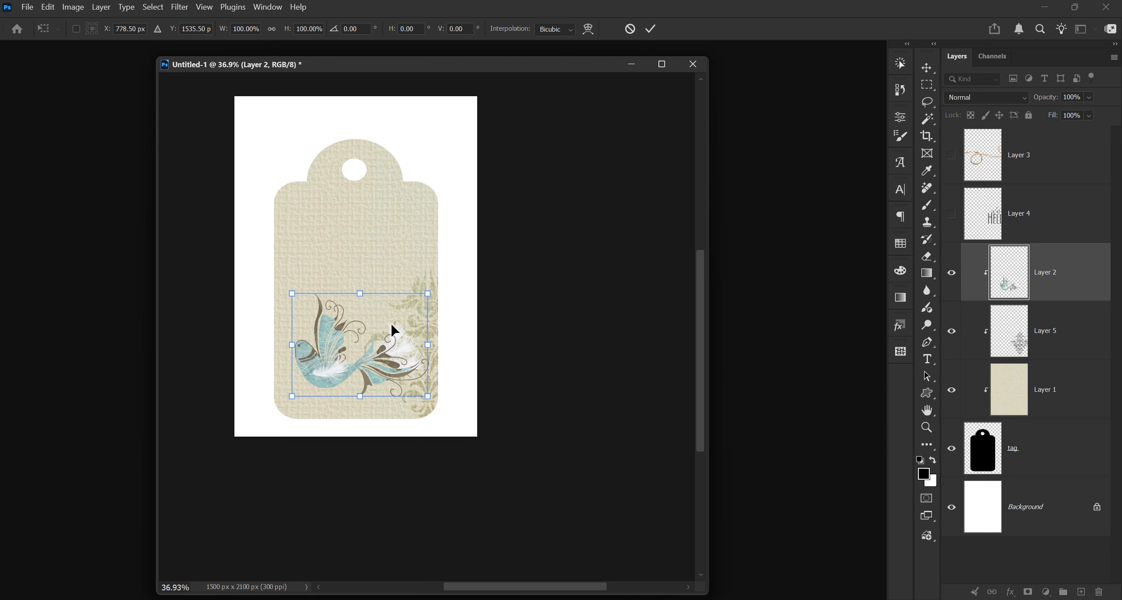
{"action": "key", "text": "Return"}
Show the Layer 4 text, scale it down and place it on the tag's right side above the bird.
{"action": "left_click", "coordinate": [1044, 224]}
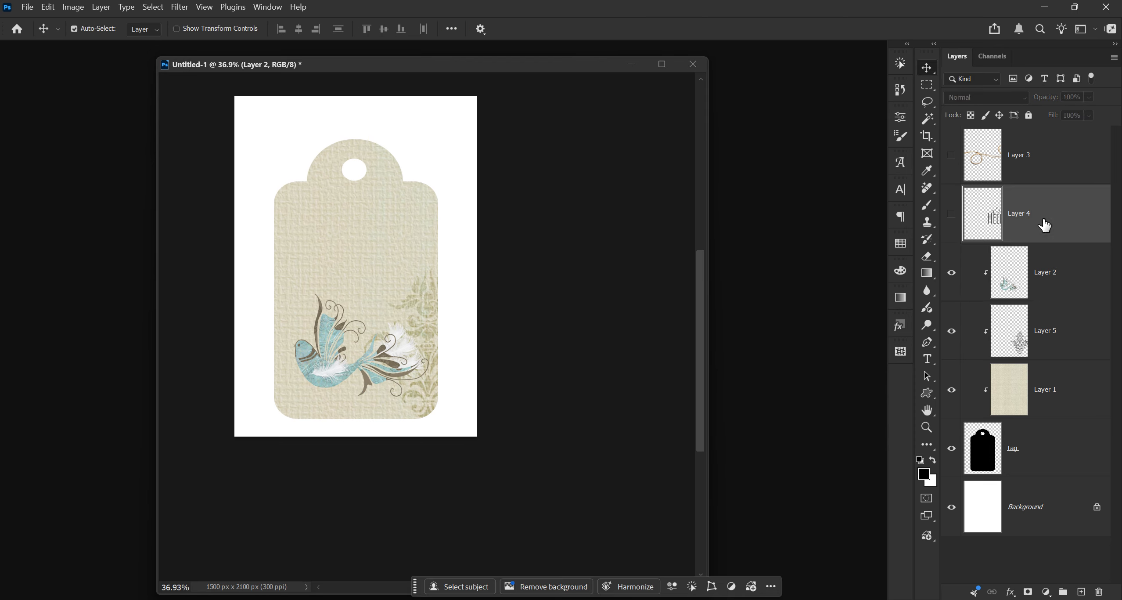
{"action": "left_click", "coordinate": [951, 213]}
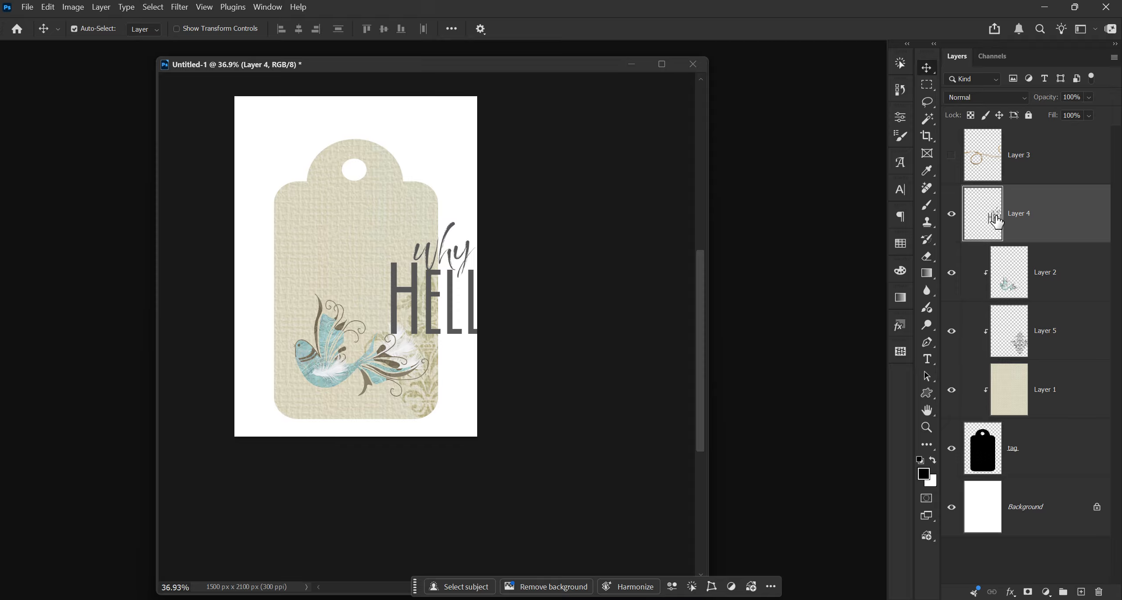
{"action": "key", "text": "ctrl+t"}
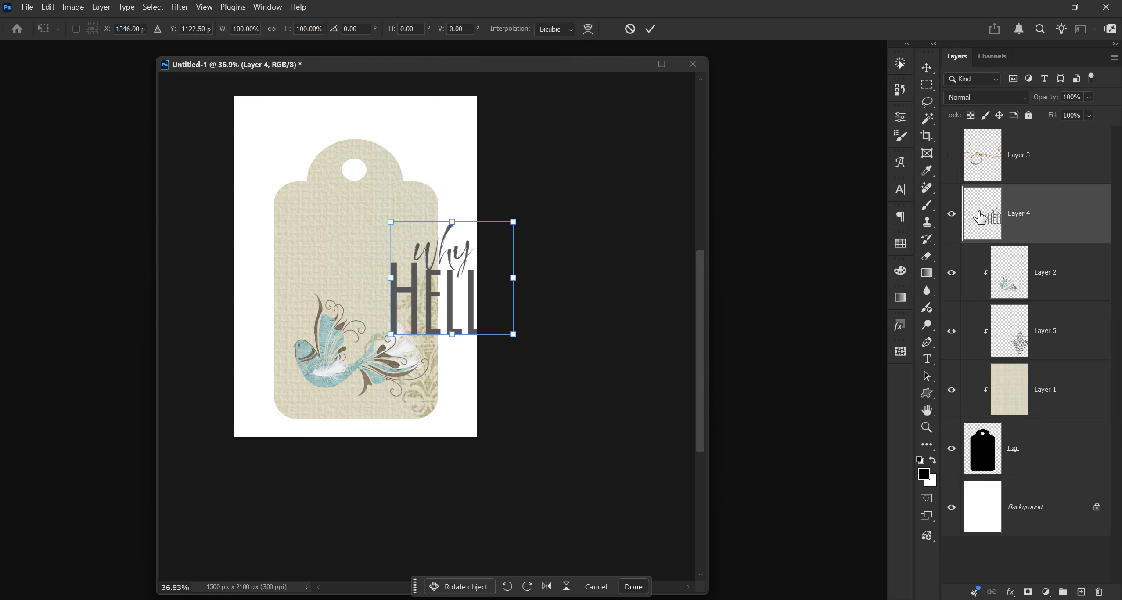
{"action": "left_click_drag", "start_coordinate": [446, 259], "coordinate": [369, 251]}
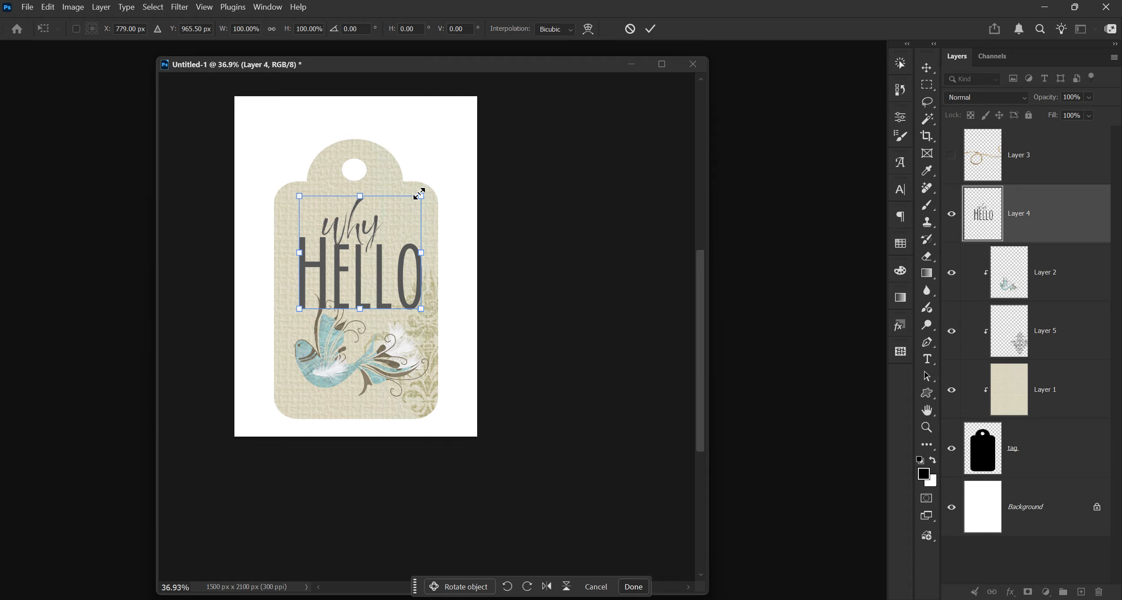
{"action": "left_click_drag", "start_coordinate": [421, 194], "coordinate": [409, 236]}
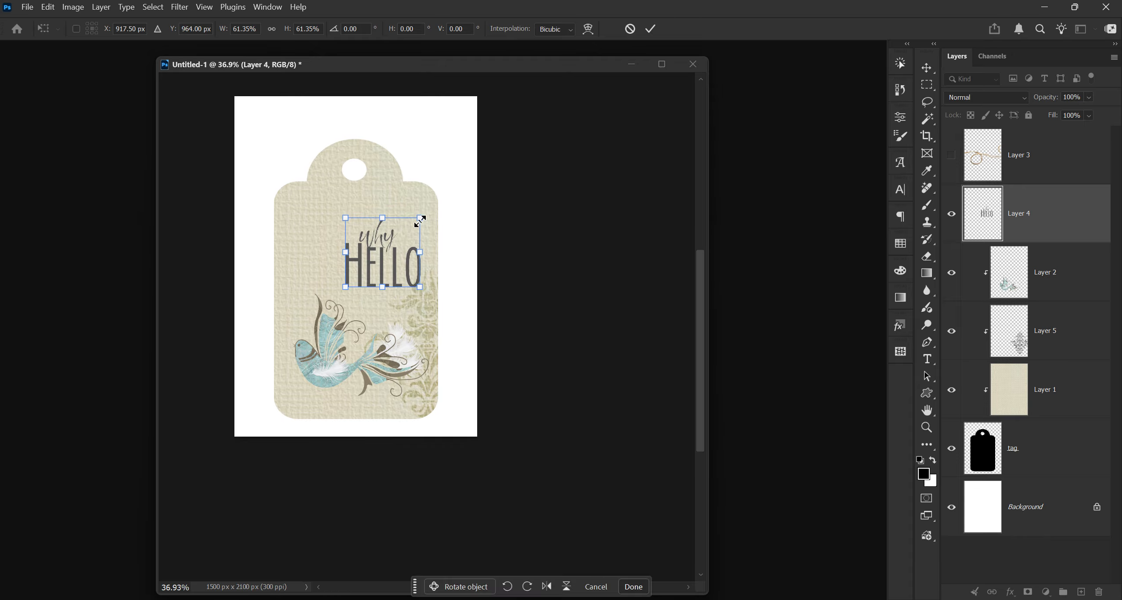
{"action": "left_click_drag", "start_coordinate": [420, 220], "coordinate": [398, 225]}
{"action": "key", "text": "Return"}
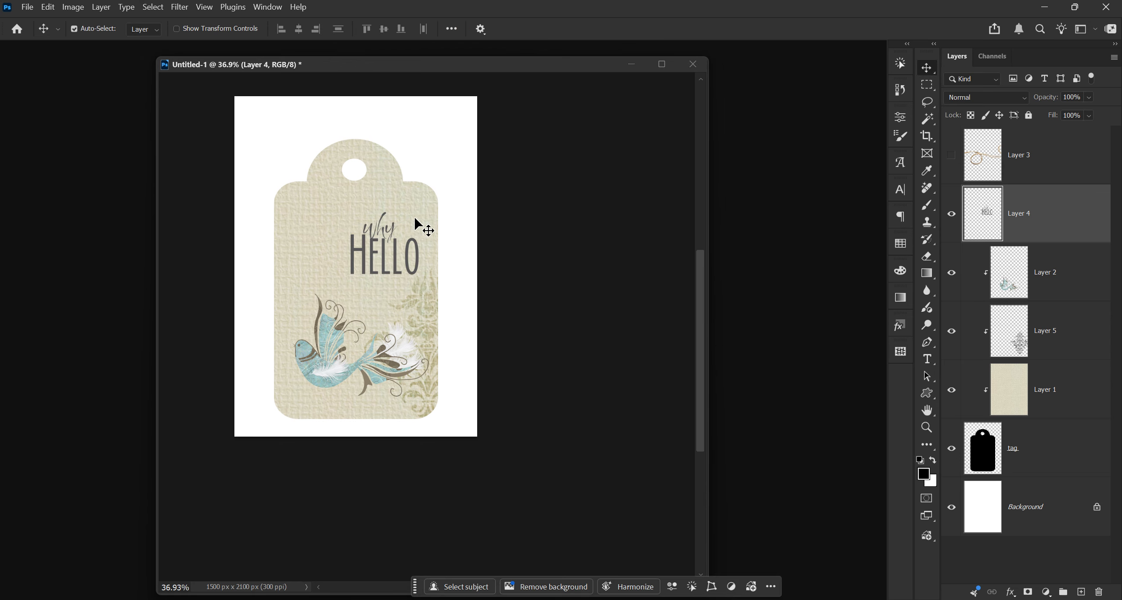
Stretch the flourish on Layer 5 upward to about 127% height and widen it leftward behind the bird.
{"action": "left_click", "coordinate": [1048, 341]}
{"action": "key", "text": "ctrl"}
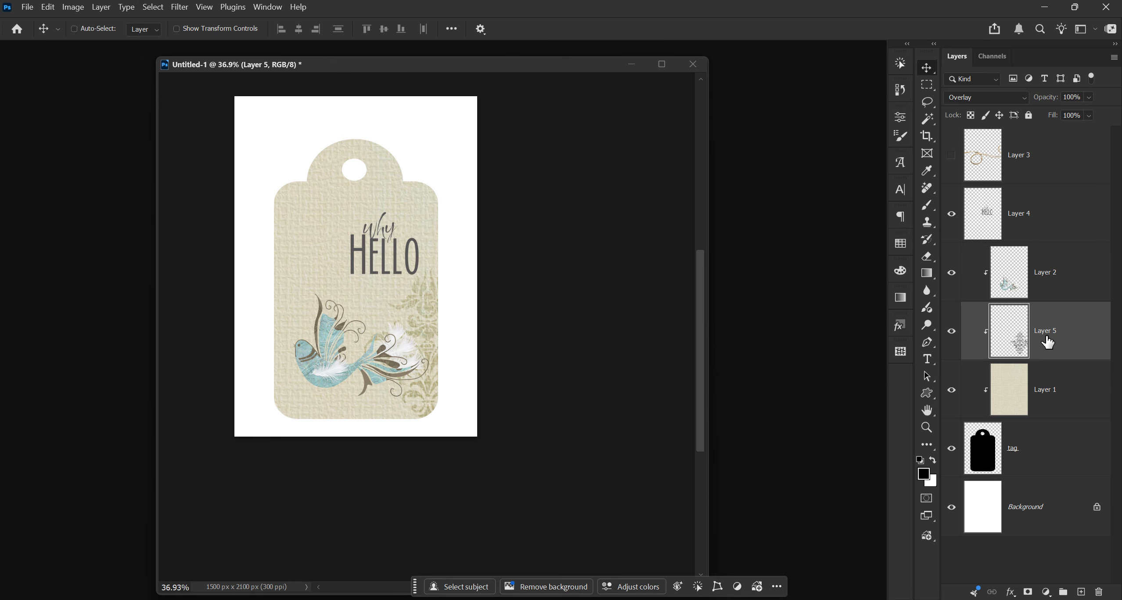
{"action": "key", "text": "ctrl+t"}
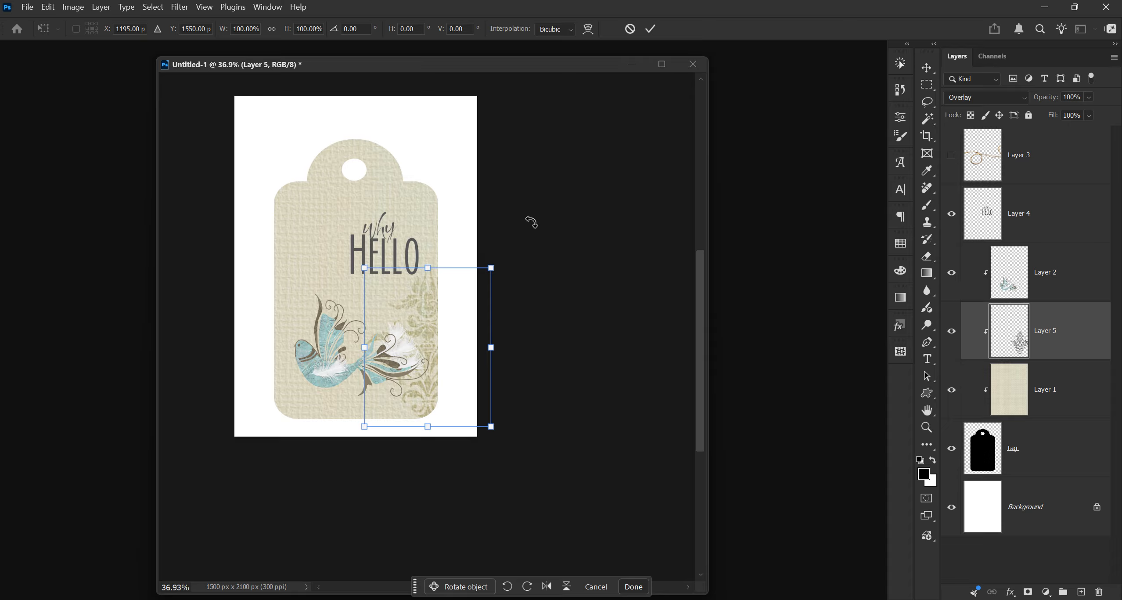
{"action": "left_click_drag", "start_coordinate": [426, 270], "coordinate": [428, 224]}
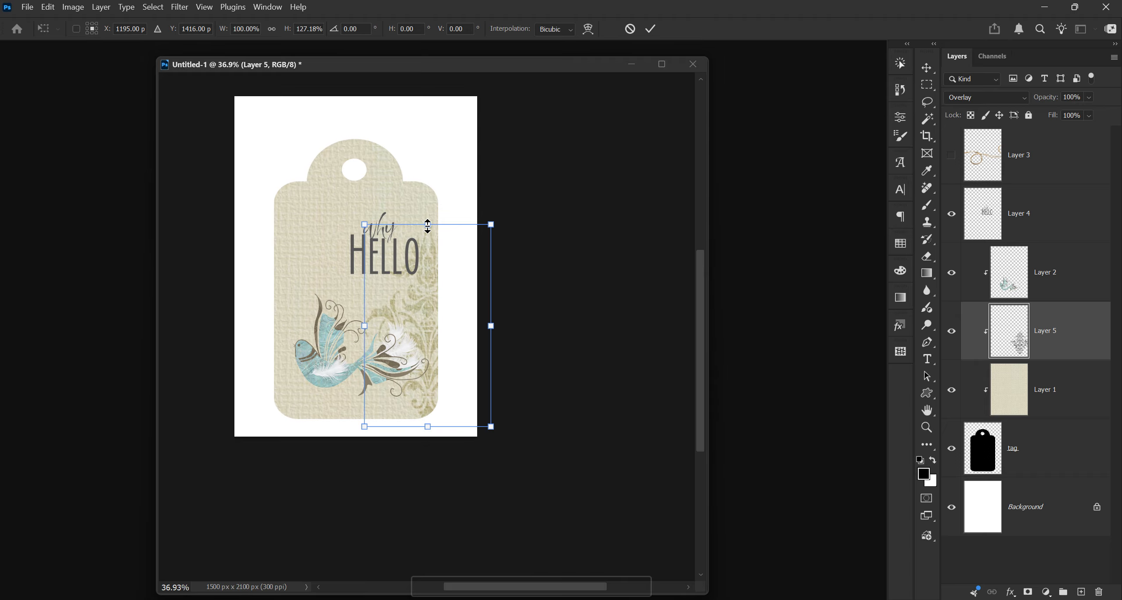
{"action": "left_click_drag", "start_coordinate": [364, 325], "coordinate": [337, 327]}
{"action": "key", "text": "Return"}
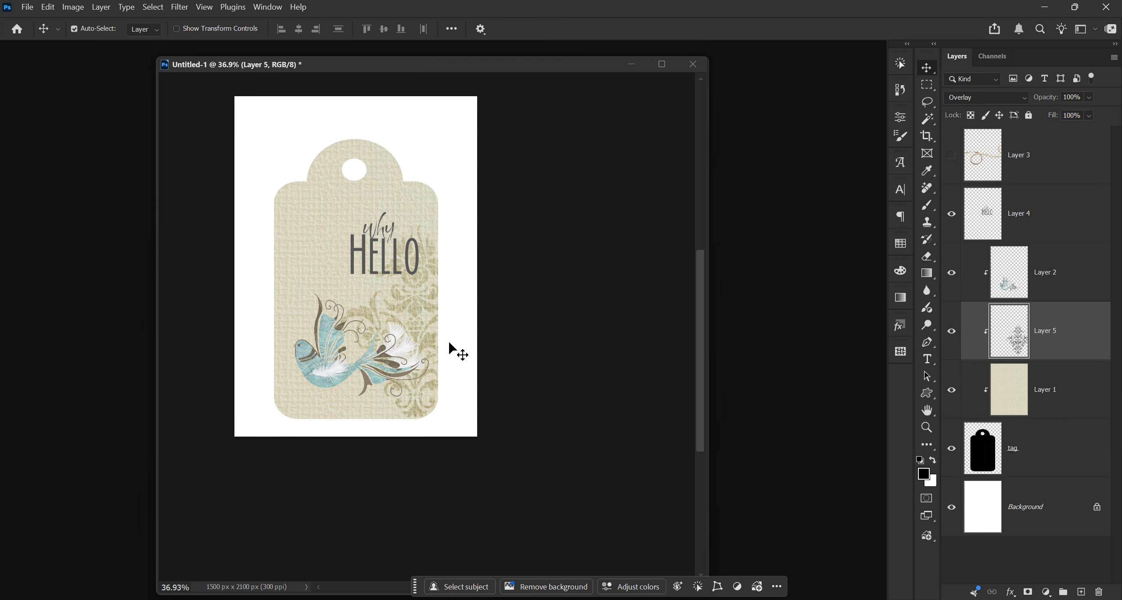
Enlarge the bird on Layer 2 to about 104.5% and move it up closer to the text.
{"action": "left_click", "coordinate": [1063, 284]}
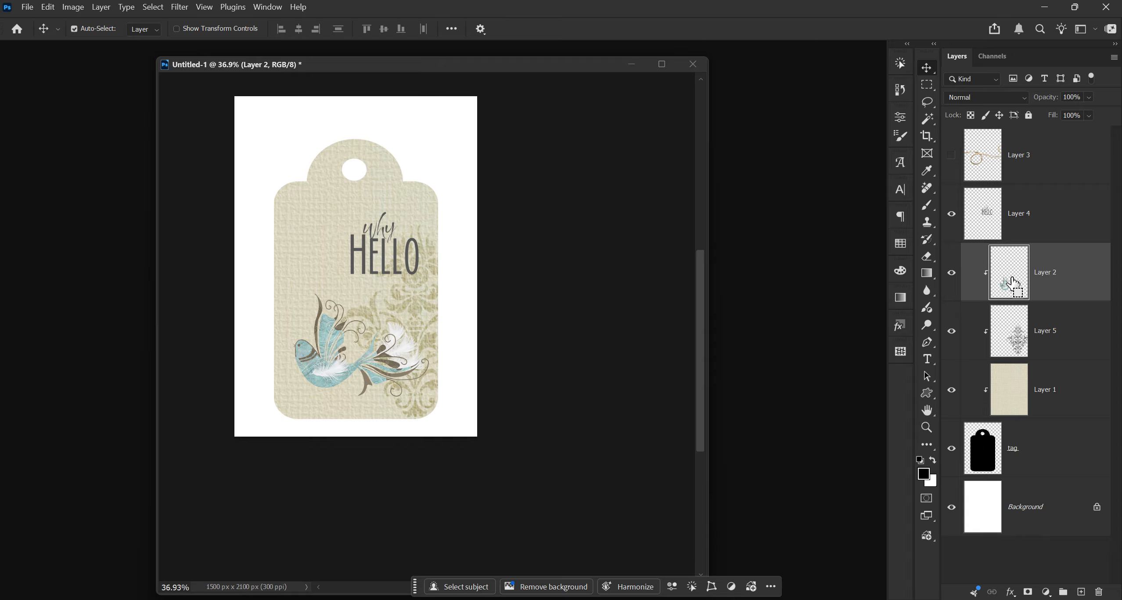
{"action": "key", "text": "ctrl+t"}
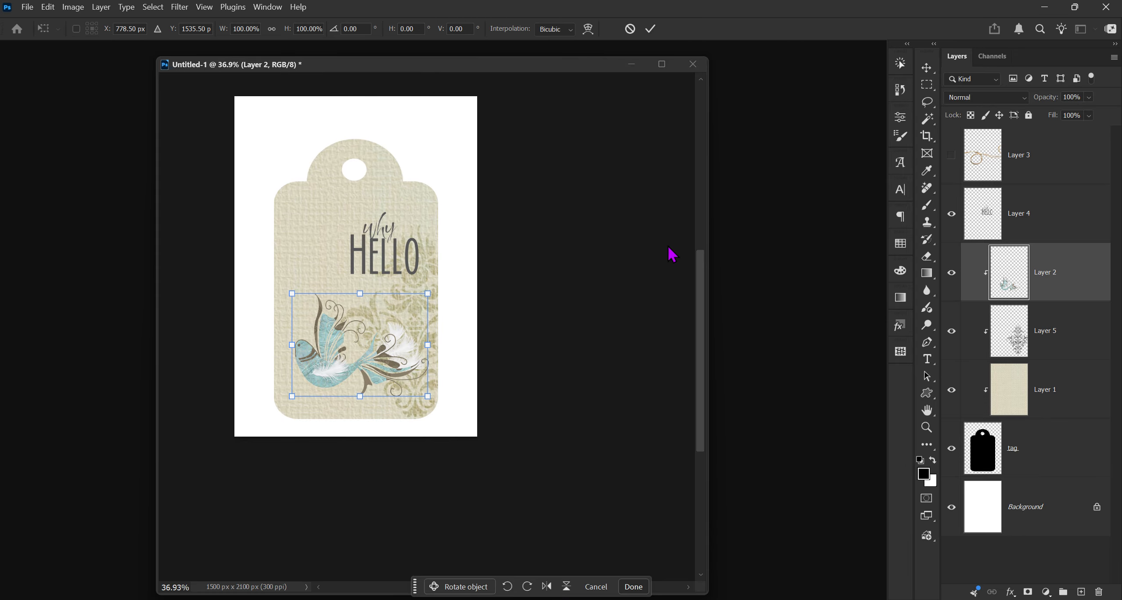
{"action": "mouse_move", "coordinate": [428, 294]}
{"action": "left_mouse_down"}
{"action": "mouse_move", "coordinate": [436, 284]}
{"action": "mouse_move", "coordinate": [430, 292]}
{"action": "left_mouse_up"}
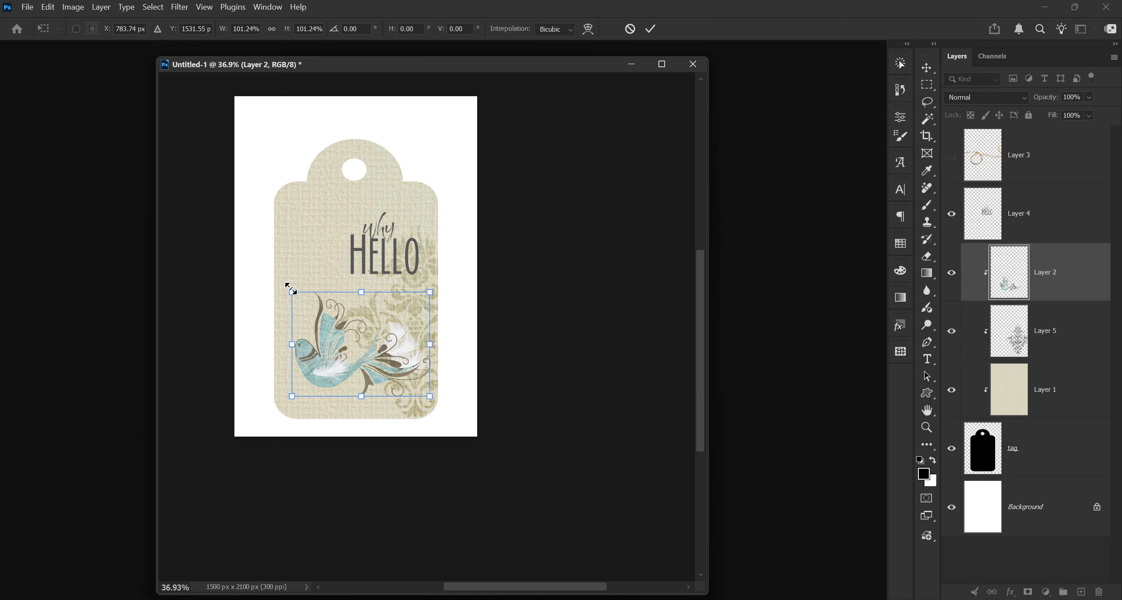
{"action": "left_click_drag", "start_coordinate": [291, 289], "coordinate": [287, 287]}
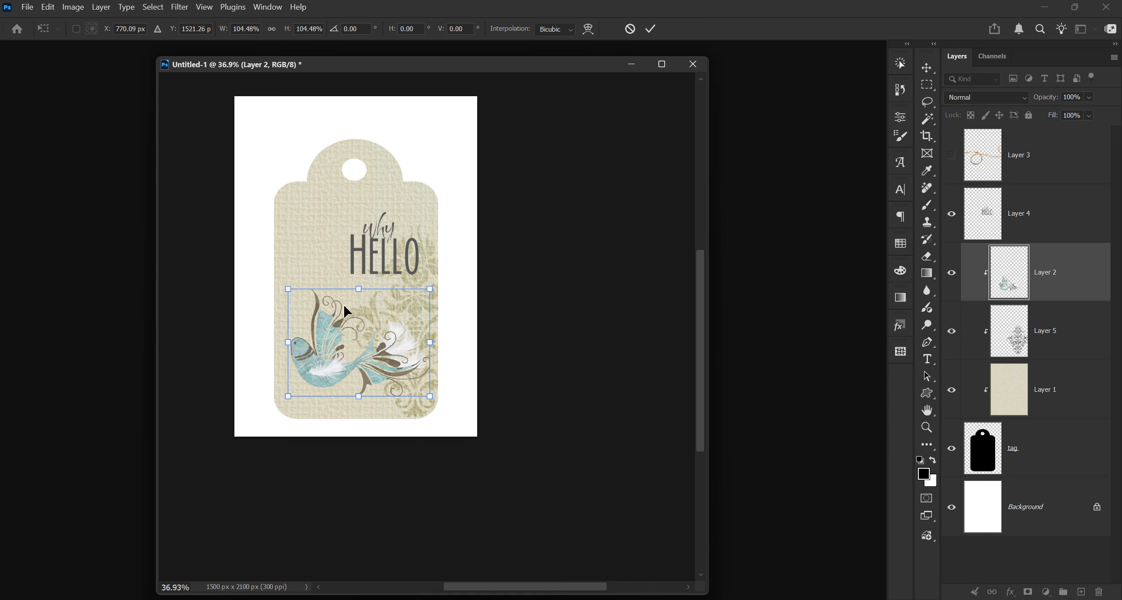
{"action": "left_click_drag", "start_coordinate": [346, 311], "coordinate": [345, 288]}
{"action": "key", "text": "Return"}
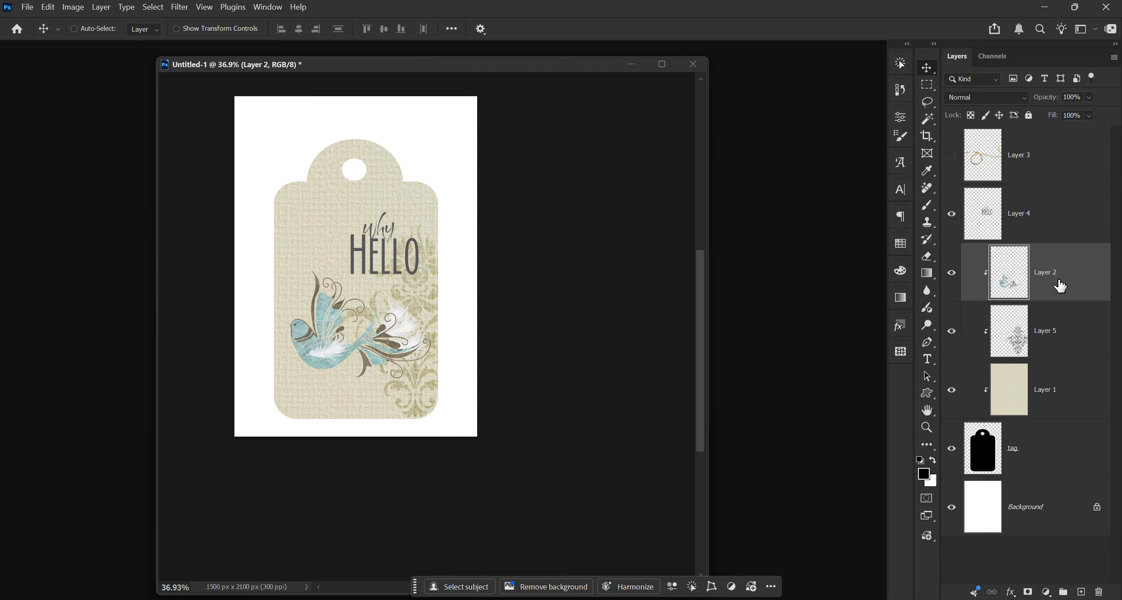
Duplicate the bird layer as a clipped copy and fill the original Layer 2 bird beneath it with black, preserving transparency.
{"action": "key", "text": "ctrl+j"}
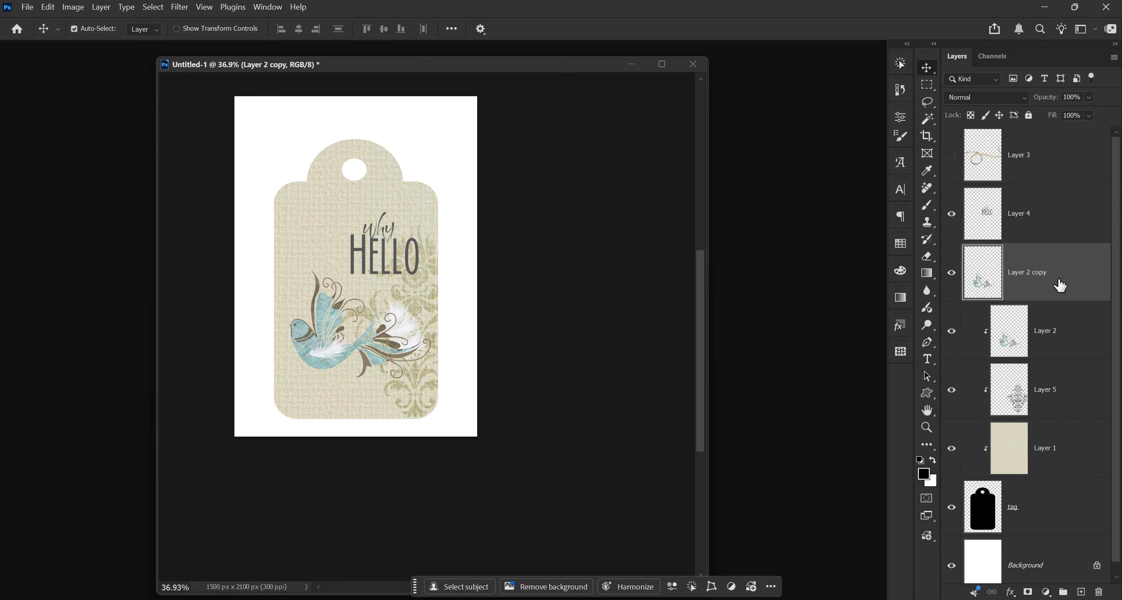
{"action": "left_click", "coordinate": [1075, 300], "text": "alt"}
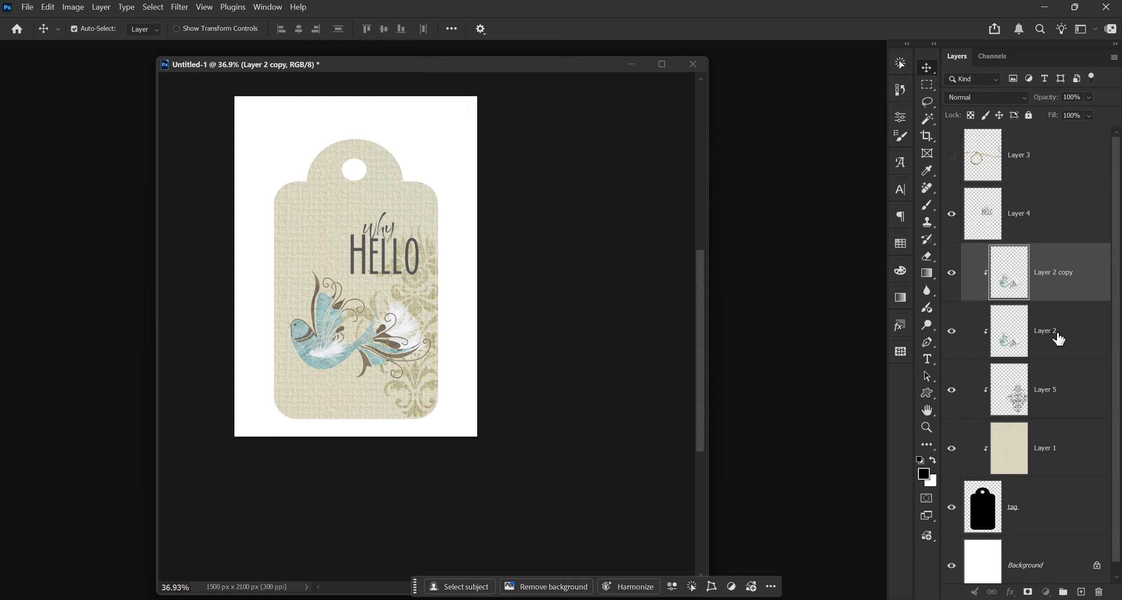
{"action": "left_click", "coordinate": [1035, 338]}
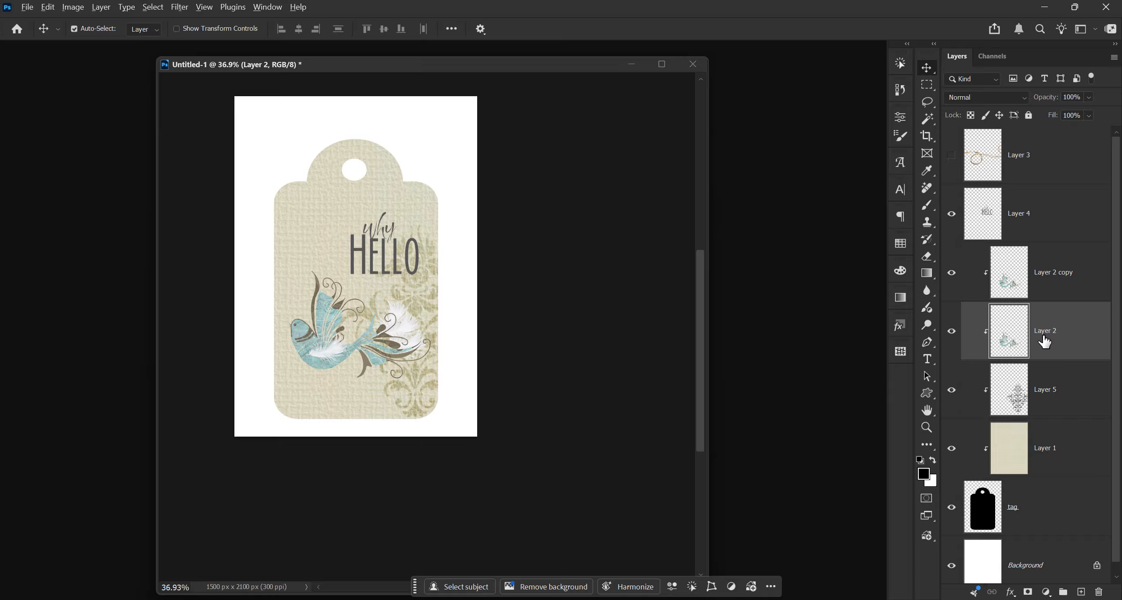
{"action": "key", "text": "alt+shift+BackSpace"}
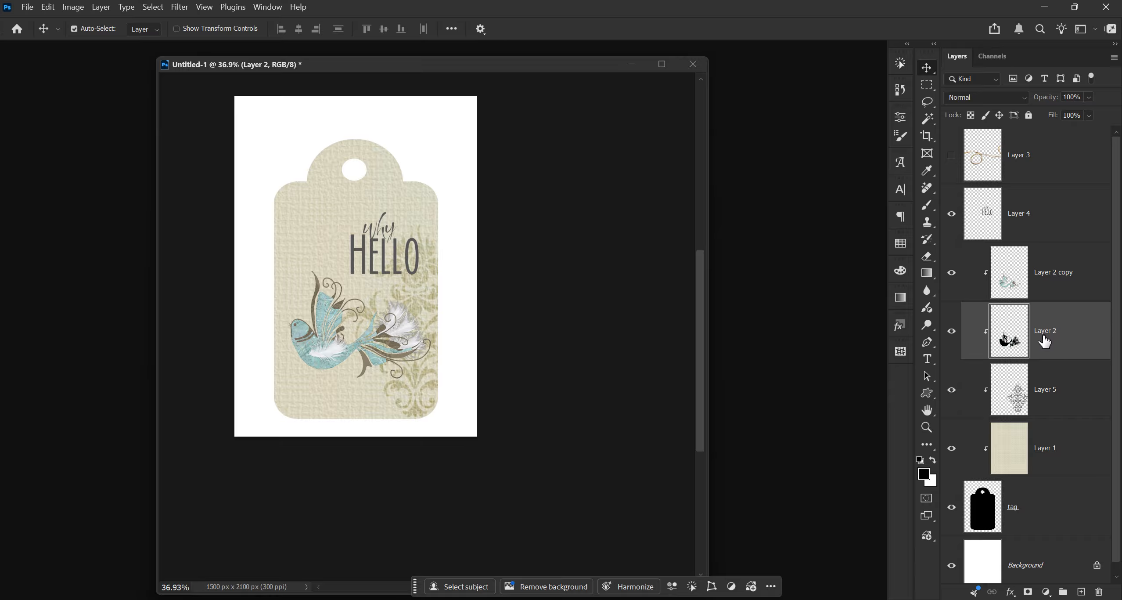
{"action": "left_click", "coordinate": [951, 273]}
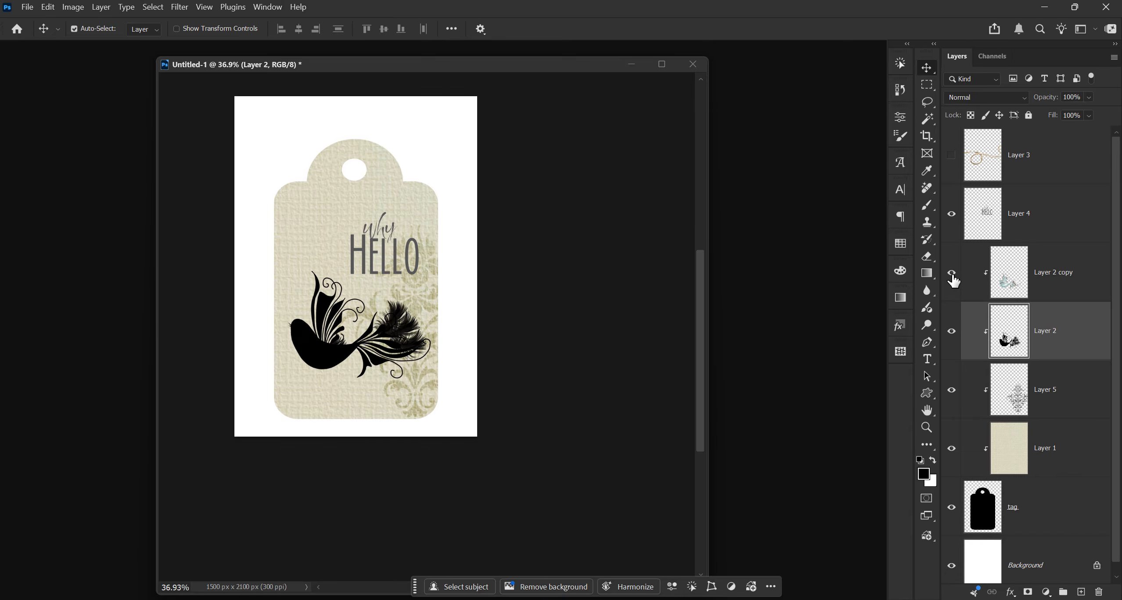
{"action": "left_click", "coordinate": [952, 274]}
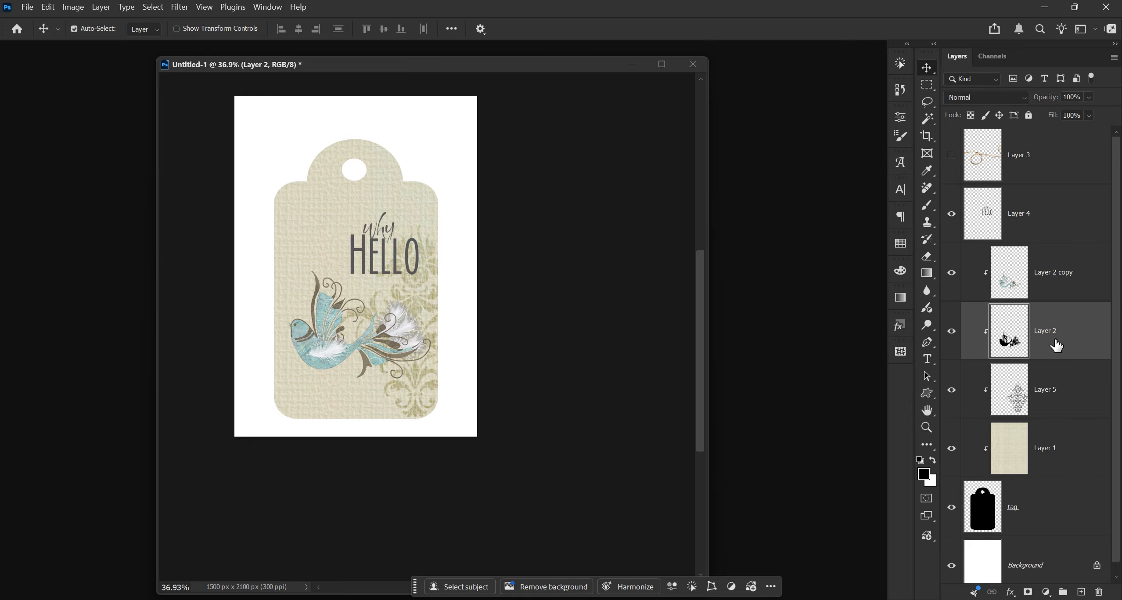
Apply a 3.2-pixel Gaussian Blur to the black bird on Layer 2 and compare the tag with and without this shadow.
{"action": "left_click_drag", "start_coordinate": [436, 71], "coordinate": [628, 64]}
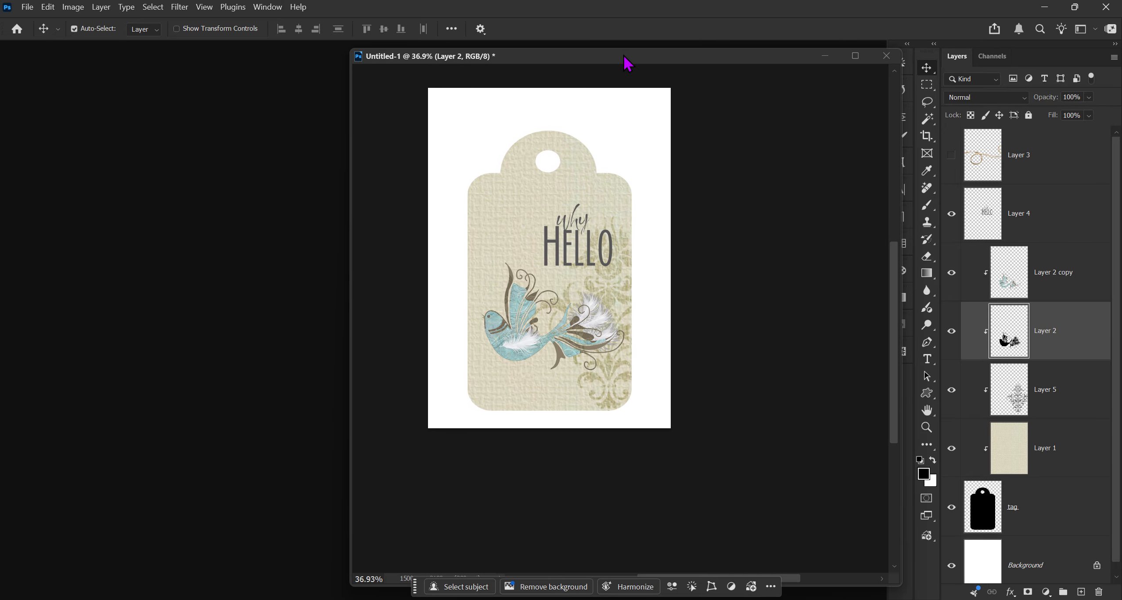
{"action": "left_click", "coordinate": [180, 7]}
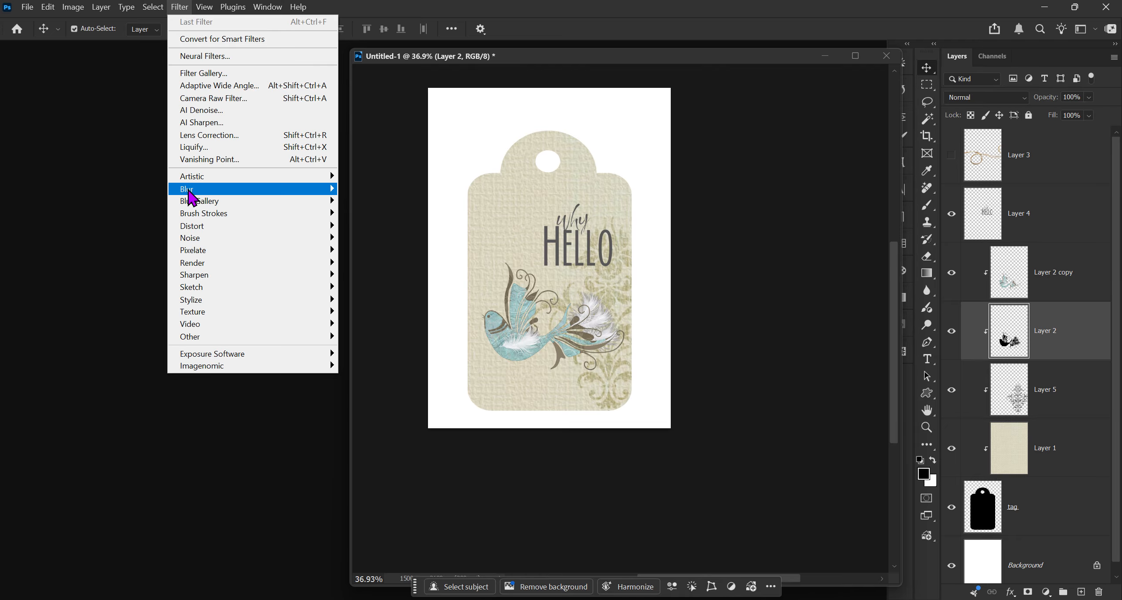
{"action": "mouse_move", "coordinate": [190, 190]}
{"action": "left_click", "coordinate": [359, 240]}
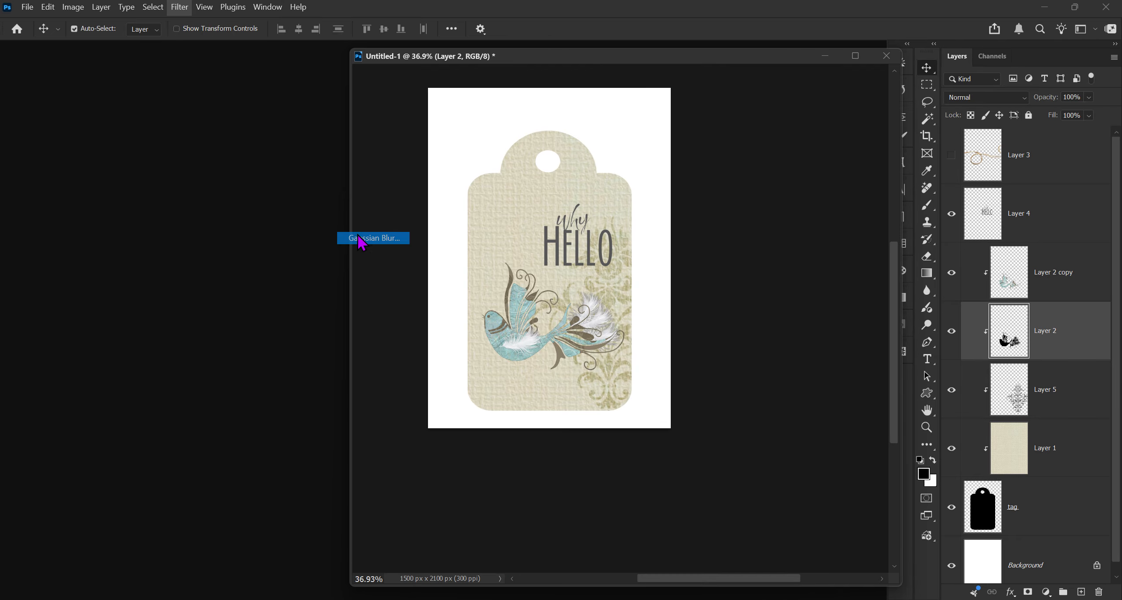
{"action": "left_click_drag", "start_coordinate": [781, 432], "coordinate": [754, 432]}
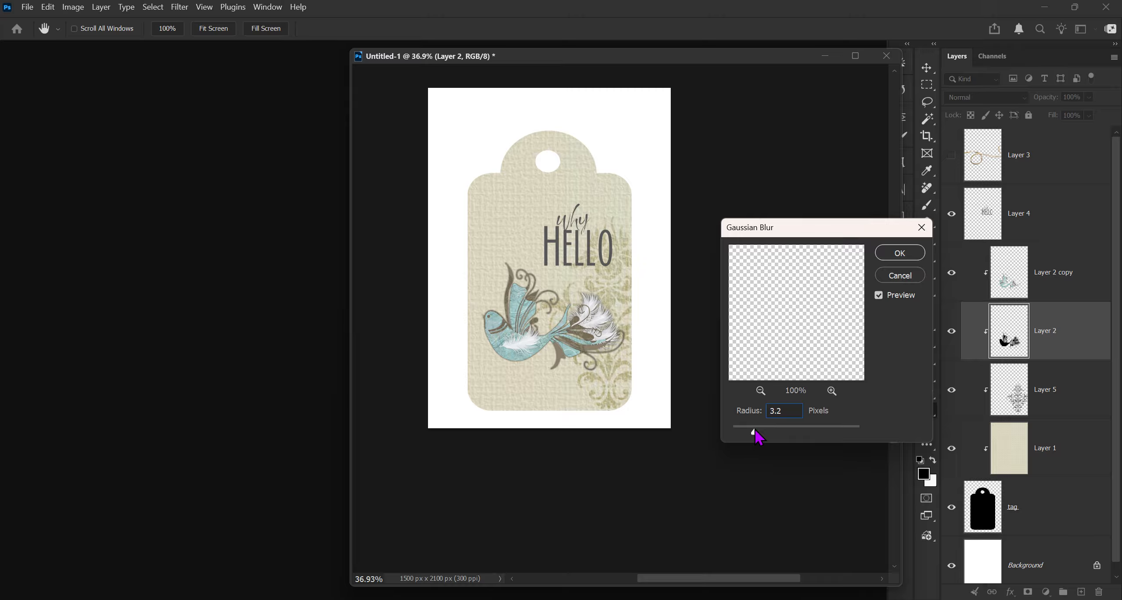
{"action": "left_click", "coordinate": [900, 253]}
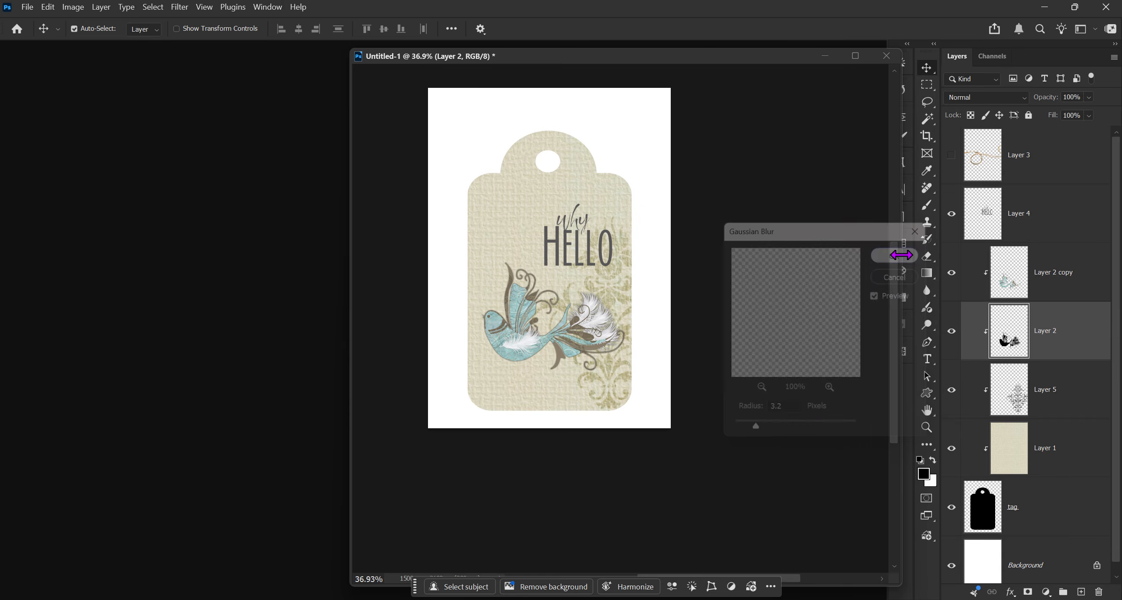
{"action": "left_click", "coordinate": [949, 333]}
{"action": "left_click", "coordinate": [950, 332]}
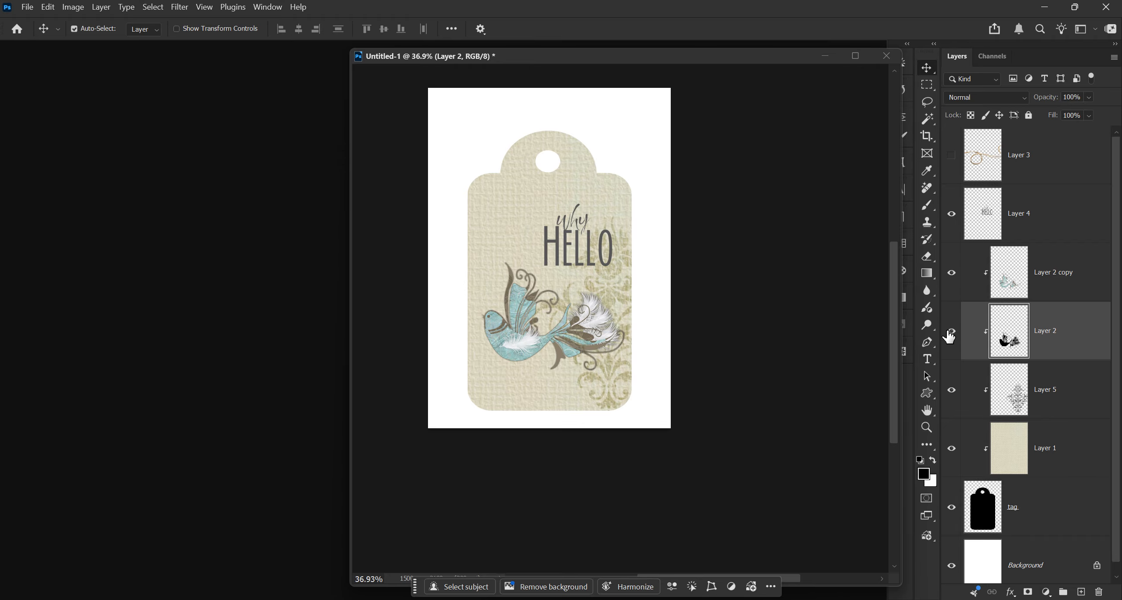
{"action": "left_click", "coordinate": [950, 333]}
{"action": "left_click", "coordinate": [949, 332]}
Duplicate the tag shape layer beneath the clipped artwork.
{"action": "left_click", "coordinate": [1042, 268]}
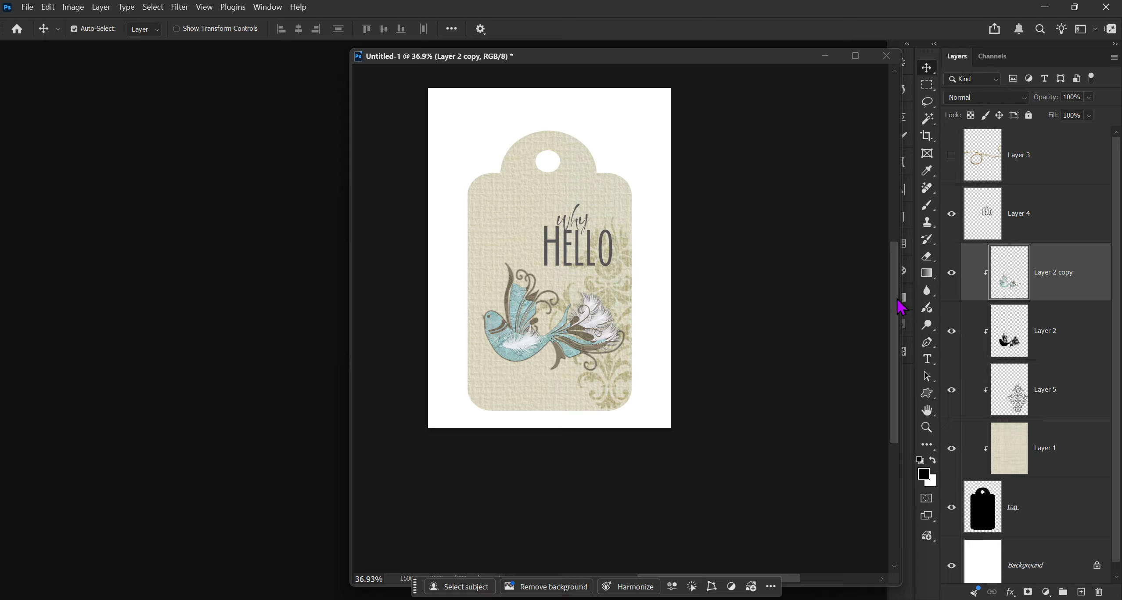
{"action": "scroll", "coordinate": [1066, 327], "scroll_direction": "down", "scroll_amount": 1}
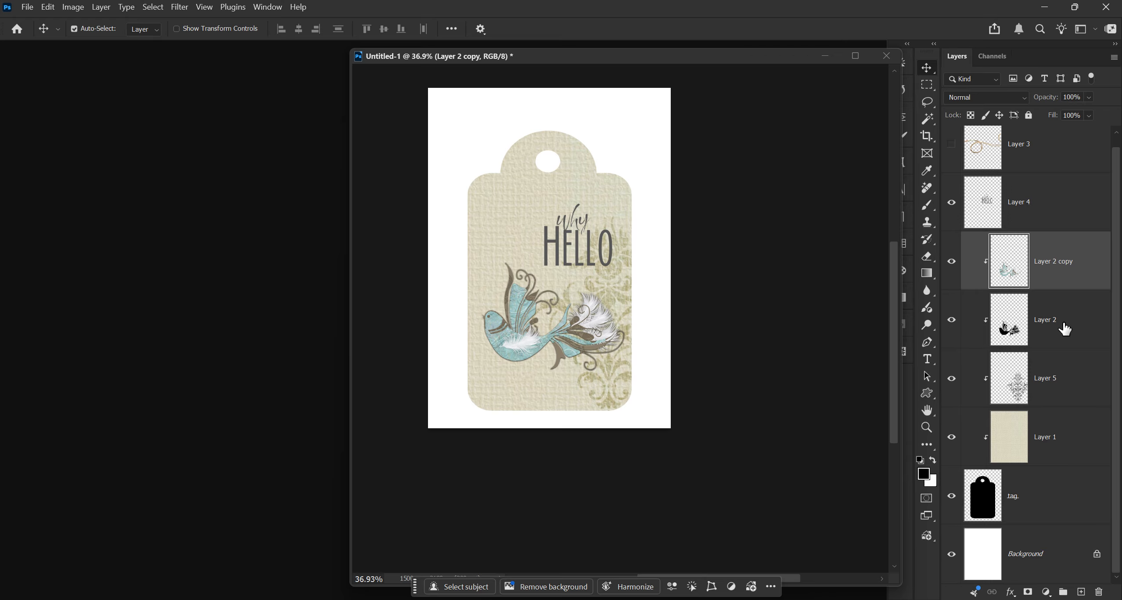
{"action": "left_click", "coordinate": [1031, 509]}
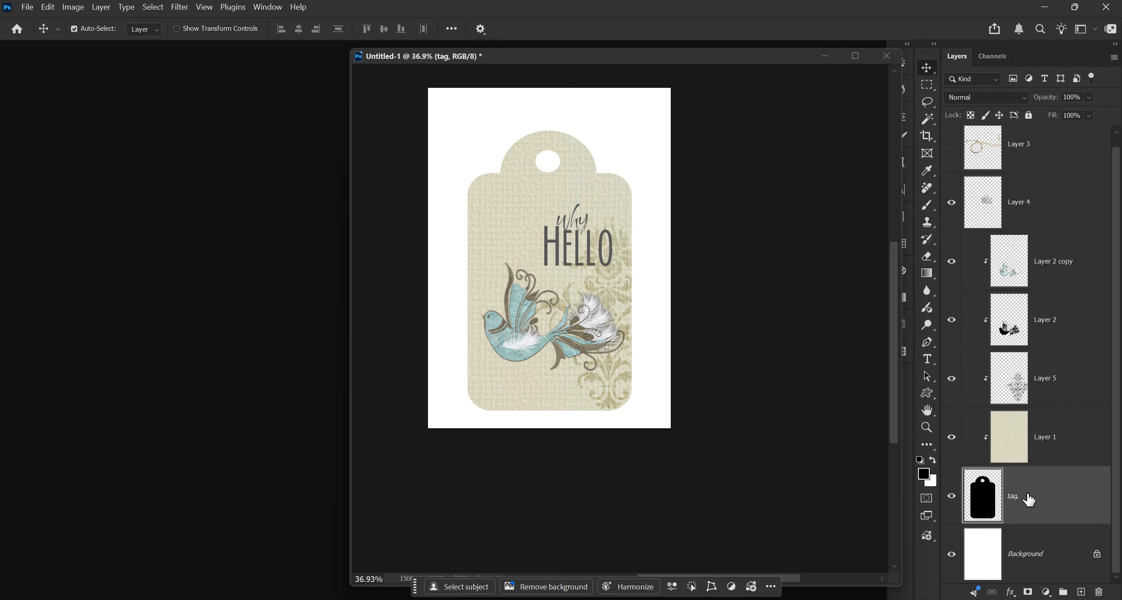
{"action": "left_click_drag", "start_coordinate": [968, 509], "coordinate": [969, 511]}
{"action": "left_click", "coordinate": [967, 507], "text": "ctrl"}
{"action": "key", "text": "ctrl+j"}
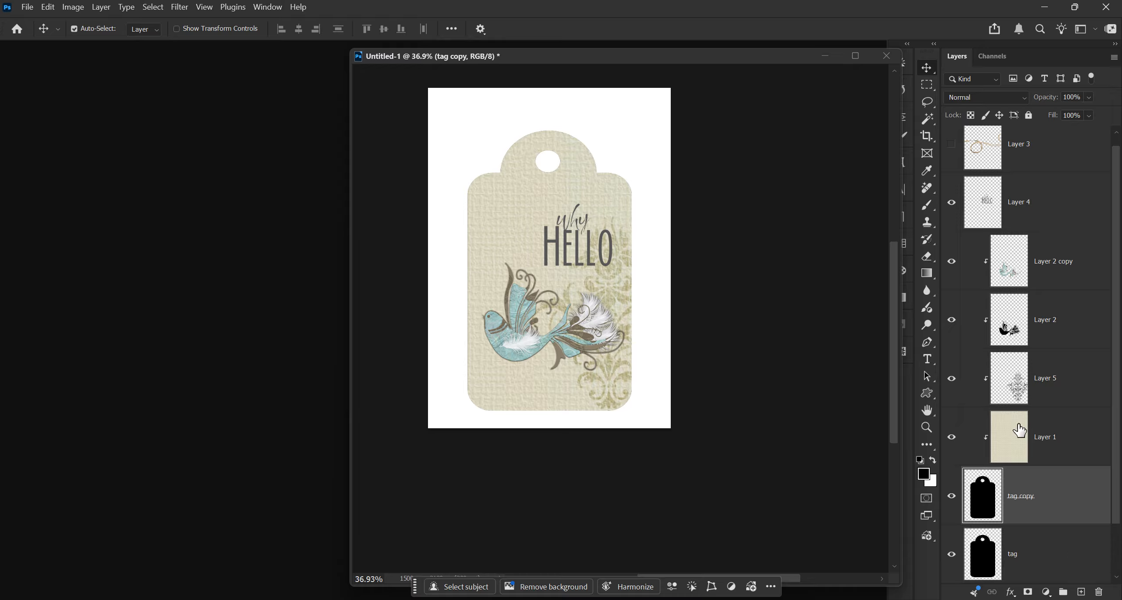
{"action": "scroll", "coordinate": [1062, 466], "scroll_direction": "down", "scroll_amount": 2}
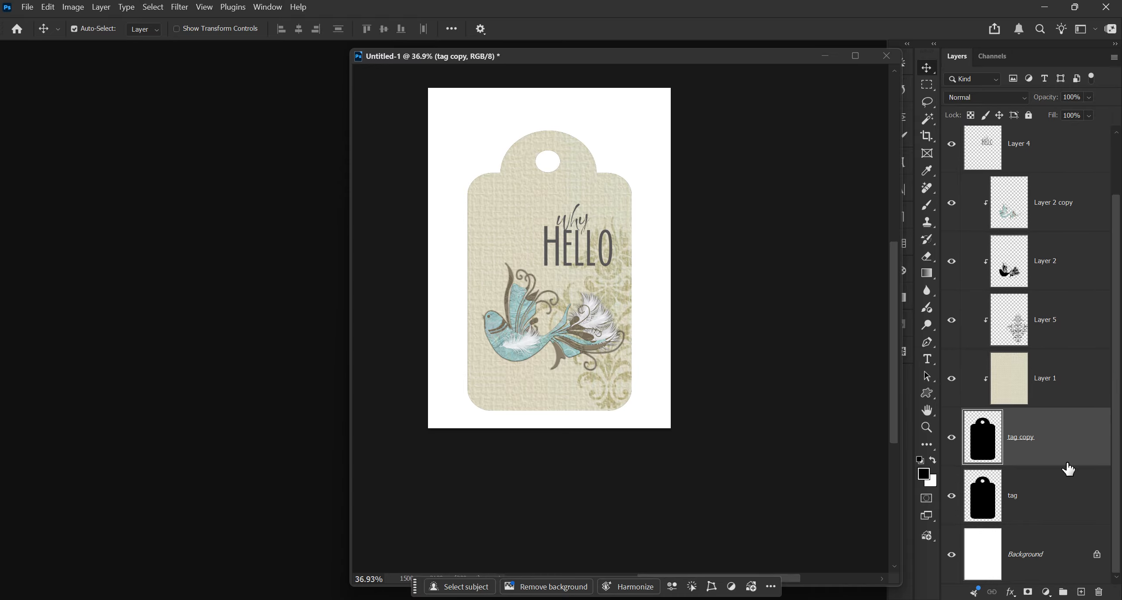
Apply a Gaussian Blur of about 6.4 pixels to the lower tag layer, behind the clipping-base copy.
{"action": "left_click", "coordinate": [1032, 500]}
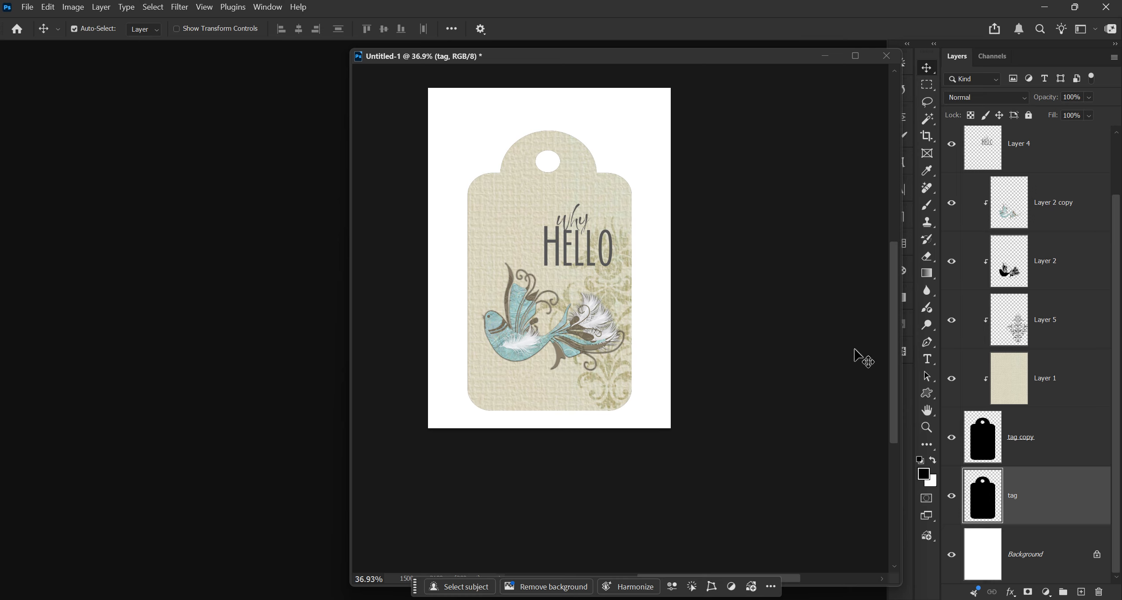
{"action": "left_click", "coordinate": [177, 9]}
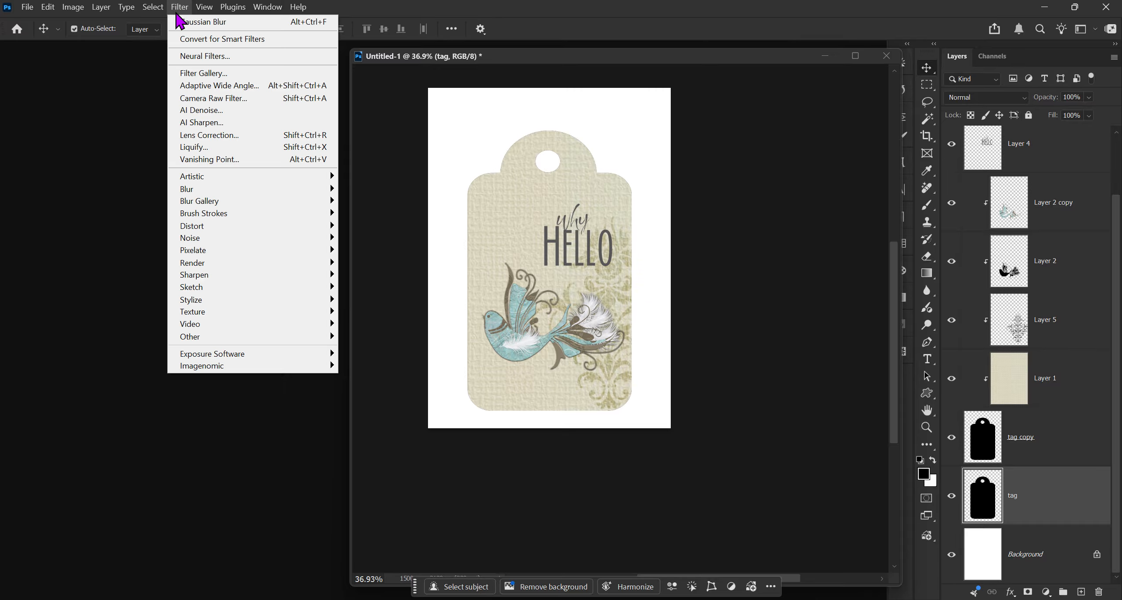
{"action": "mouse_move", "coordinate": [223, 189]}
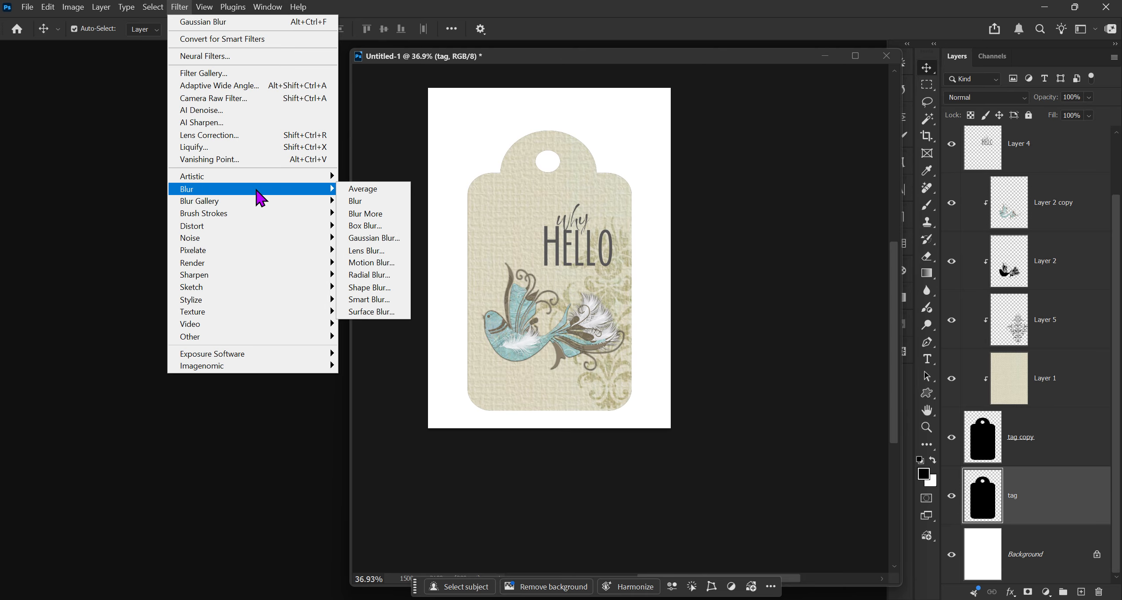
{"action": "left_click", "coordinate": [362, 244]}
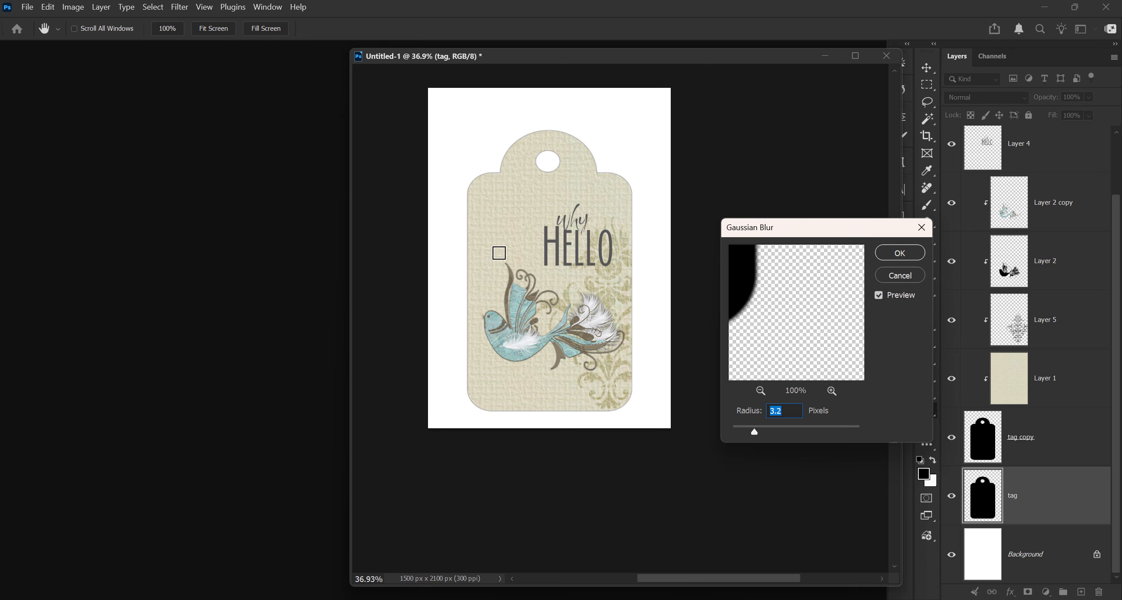
{"action": "left_click_drag", "start_coordinate": [755, 432], "coordinate": [768, 432]}
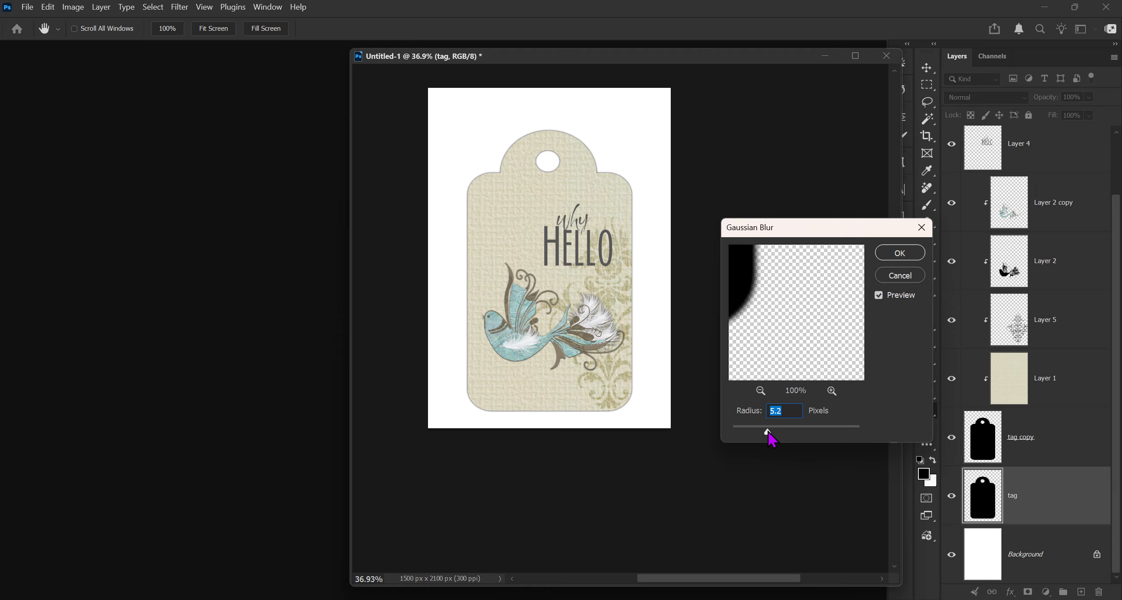
{"action": "left_click_drag", "start_coordinate": [771, 438], "coordinate": [773, 433]}
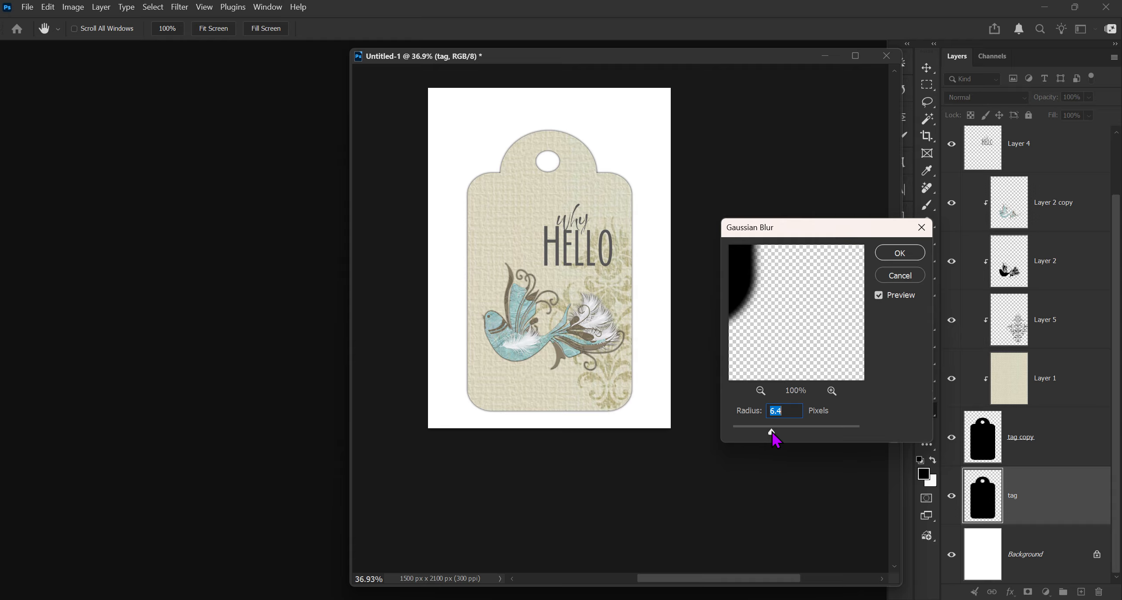
{"action": "left_click_drag", "start_coordinate": [773, 434], "coordinate": [774, 434]}
{"action": "left_click", "coordinate": [904, 253]}
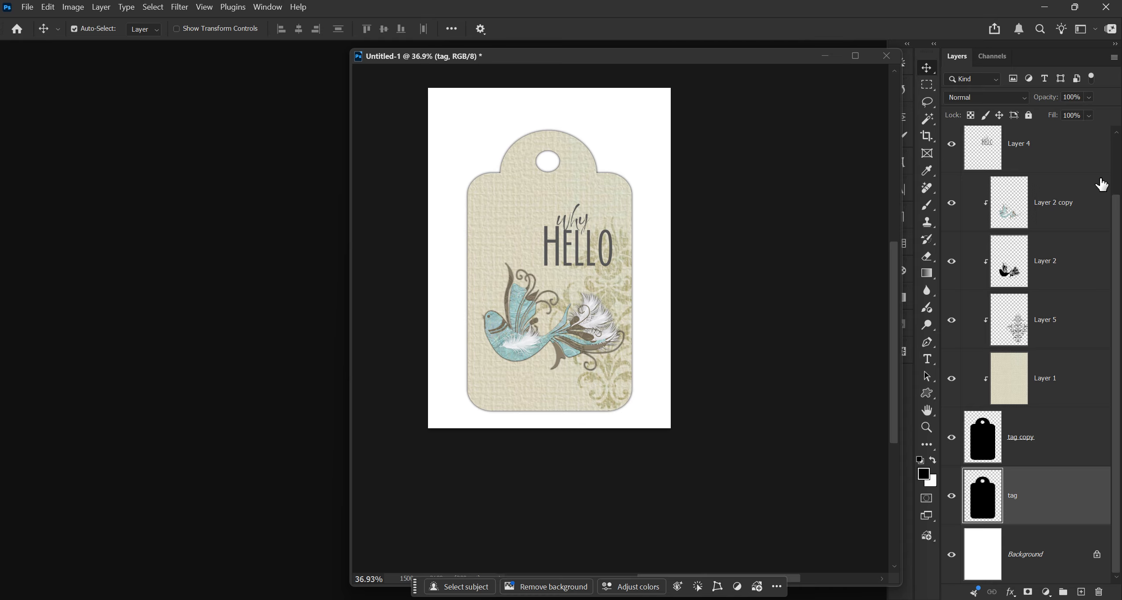
Add an empty layer directly above the text on Layer 4.
{"action": "scroll", "coordinate": [1115, 217], "scroll_direction": "up", "scroll_amount": 1}
{"action": "left_click_drag", "start_coordinate": [1113, 211], "coordinate": [1114, 129]}
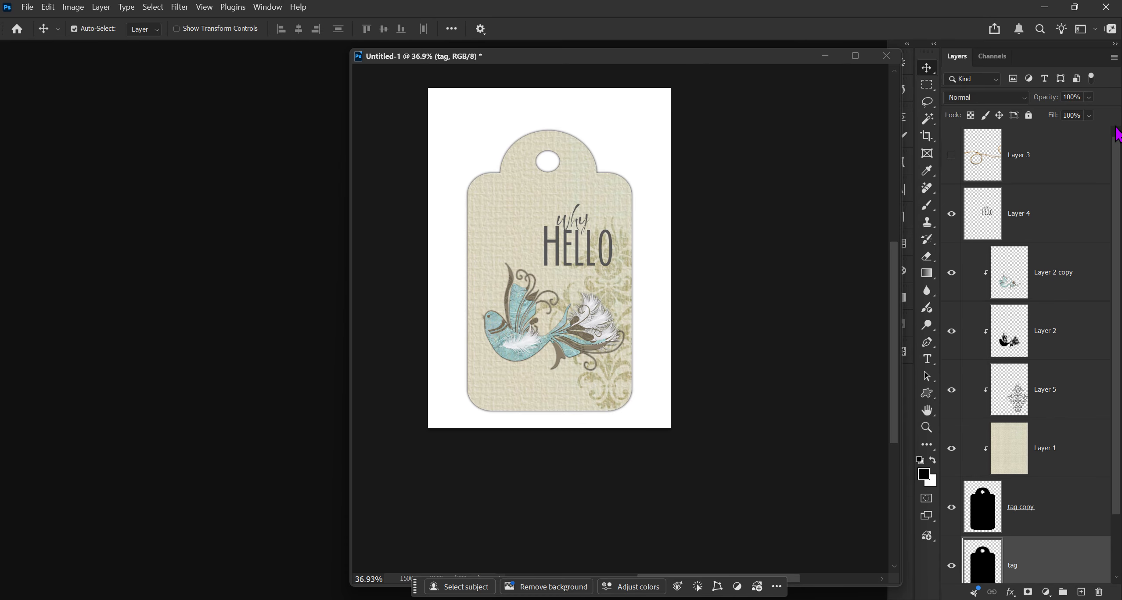
{"action": "left_click", "coordinate": [1050, 211]}
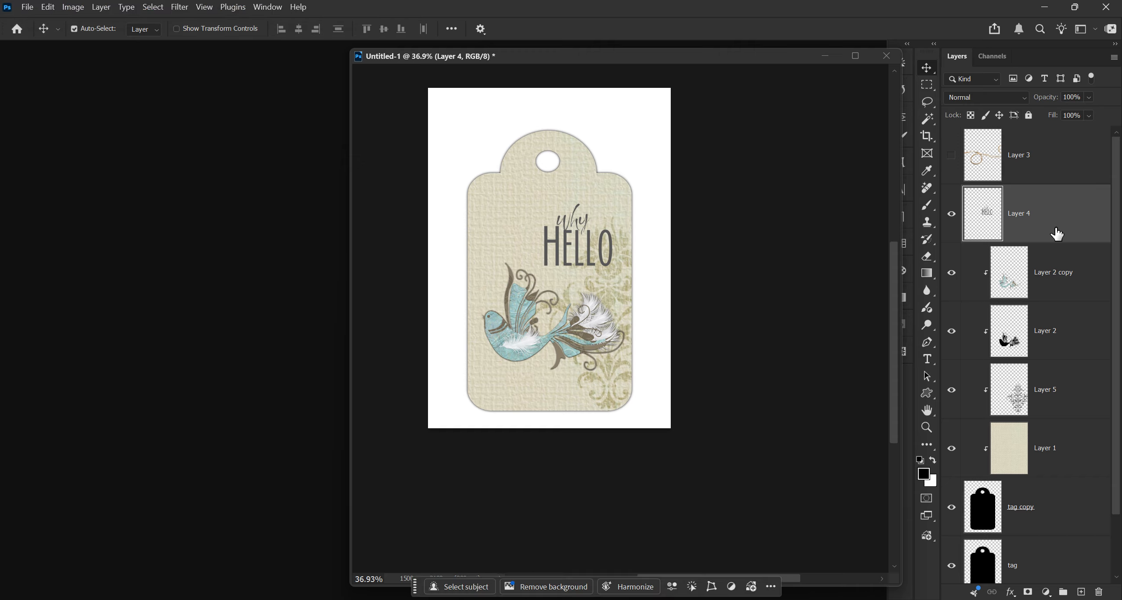
{"action": "left_click", "coordinate": [1081, 591]}
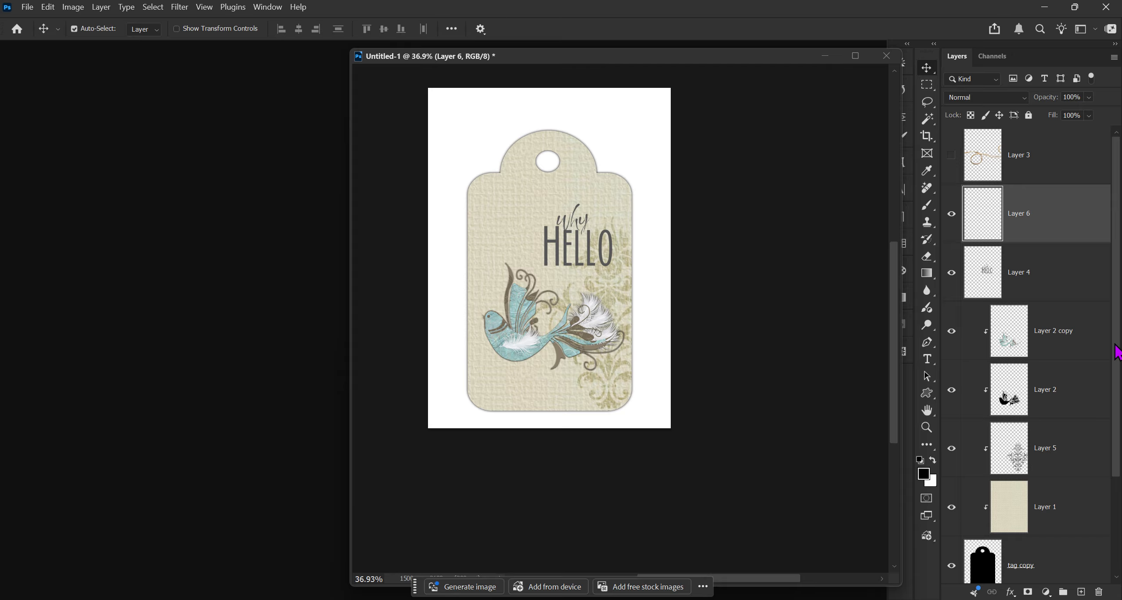
Rename the blurred tag layer as blur.
{"action": "scroll", "coordinate": [1117, 350], "scroll_direction": "down", "scroll_amount": 3}
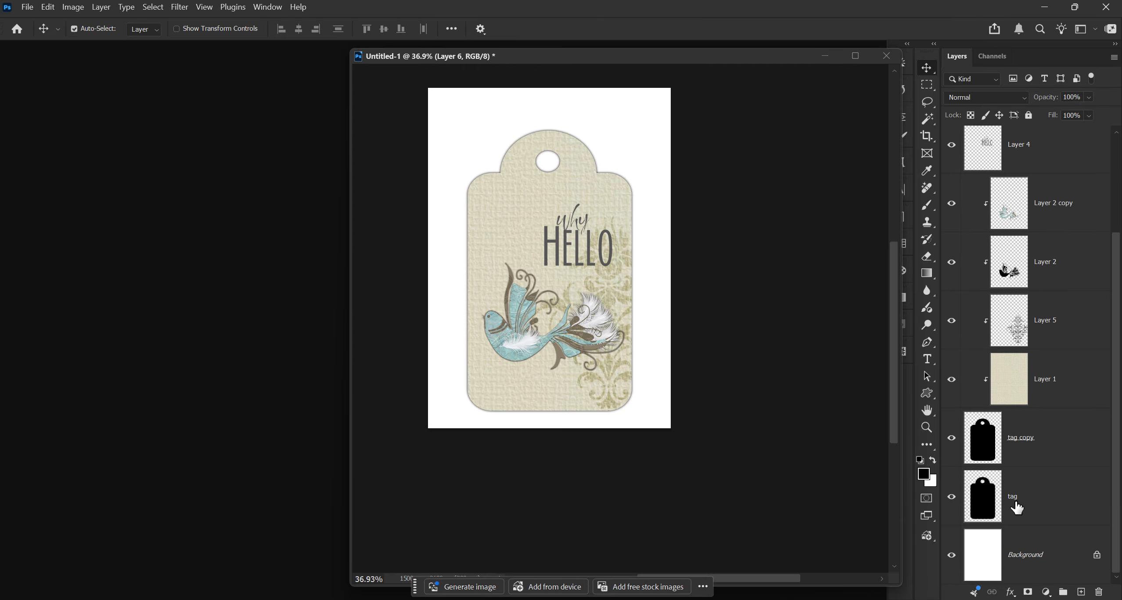
{"action": "left_click", "coordinate": [1015, 507]}
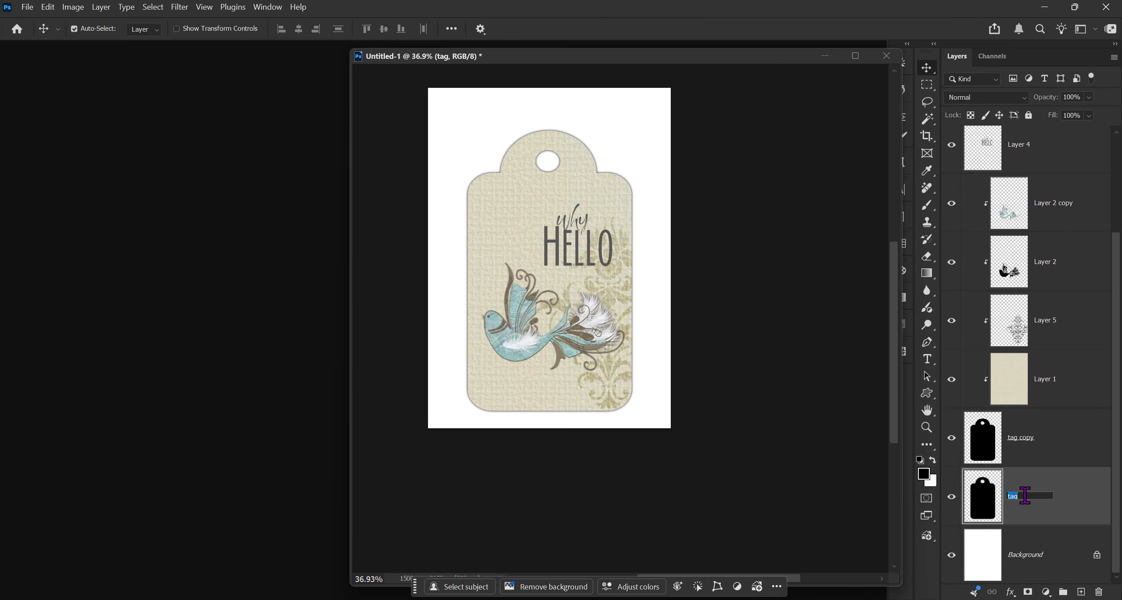
{"action": "double_click", "coordinate": [1013, 496]}
{"action": "type", "text": "blur"}
Load the outline of the tag copy layer as a selection.
{"action": "left_click", "coordinate": [1027, 447]}
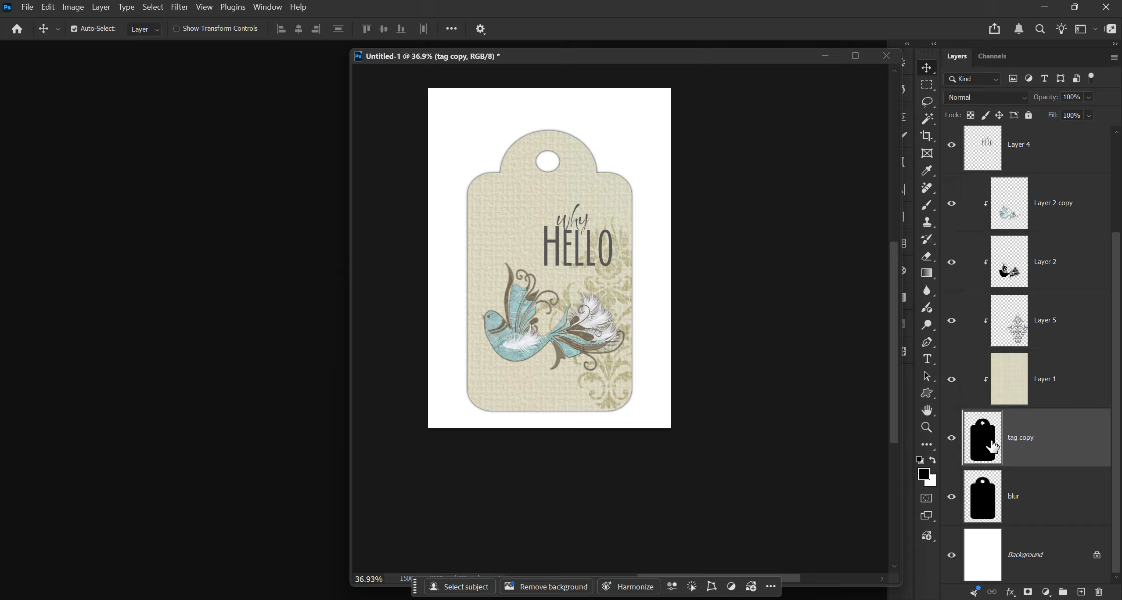
{"action": "key", "text": "ctrl"}
{"action": "left_click", "coordinate": [983, 450], "text": "ctrl"}
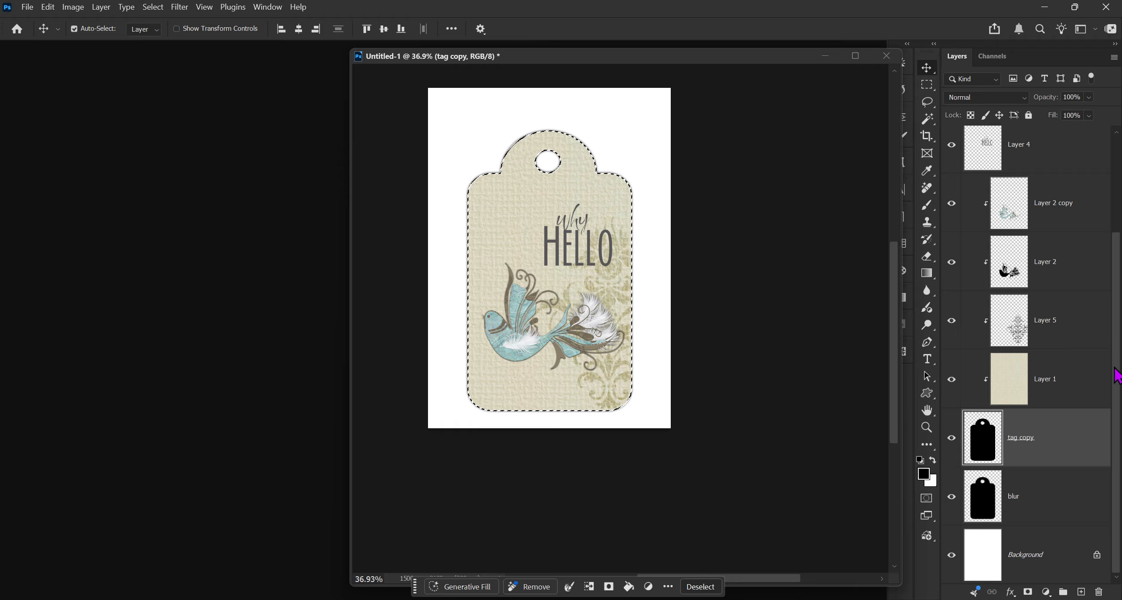
{"action": "left_click_drag", "start_coordinate": [1117, 376], "coordinate": [1118, 261]}
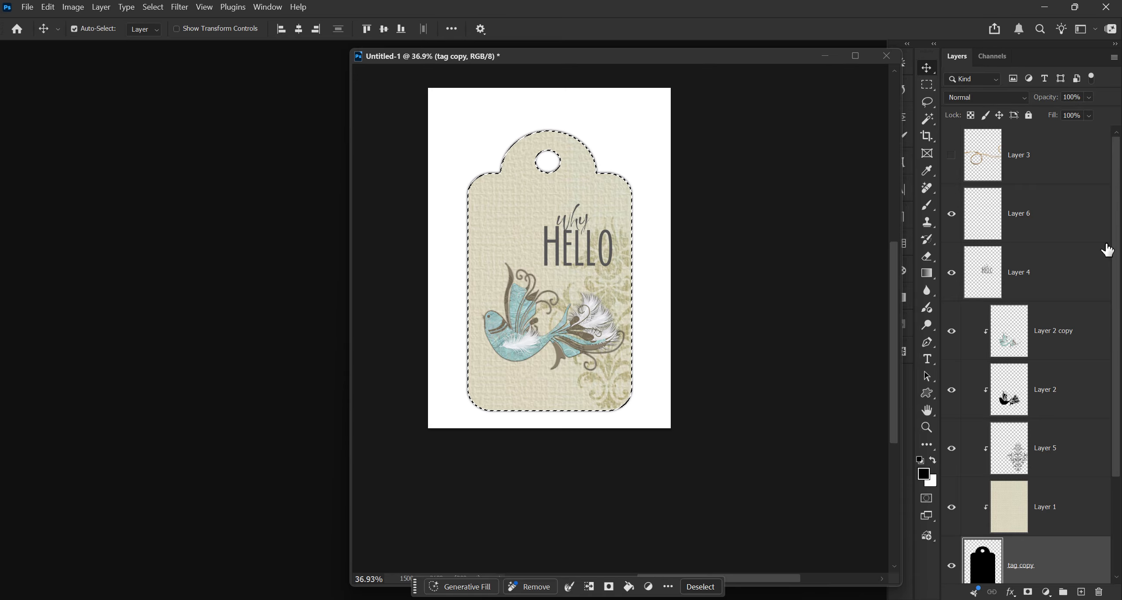
Try to sample the dark colour of the HELLO lettering as the foreground colour with the Eyedropper.
{"action": "left_click", "coordinate": [927, 170]}
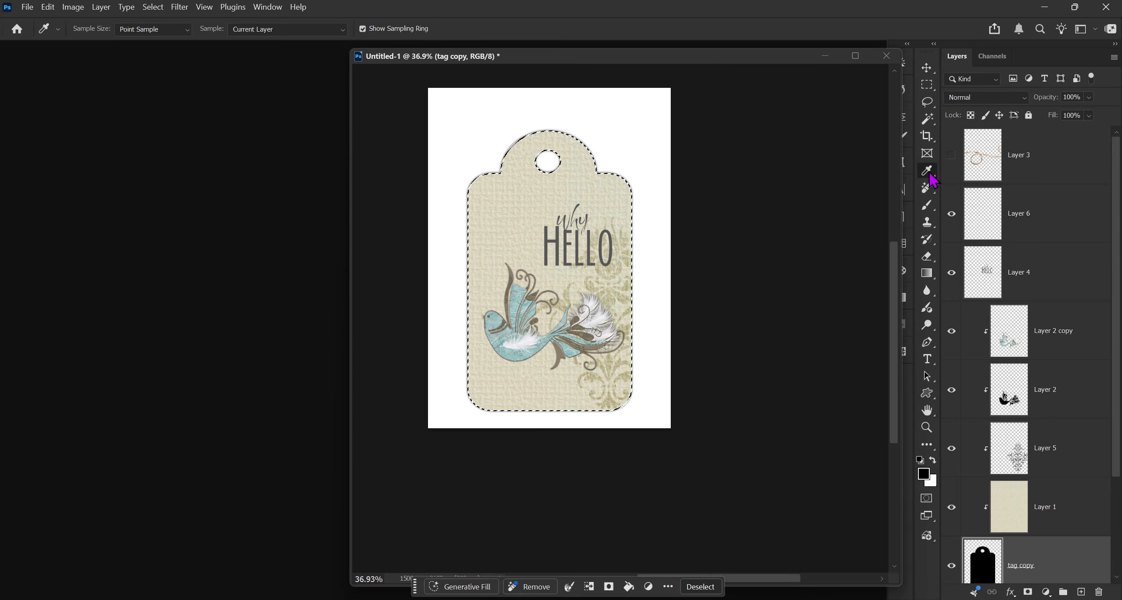
{"action": "scroll", "coordinate": [560, 253], "scroll_direction": "up", "scroll_amount": 2}
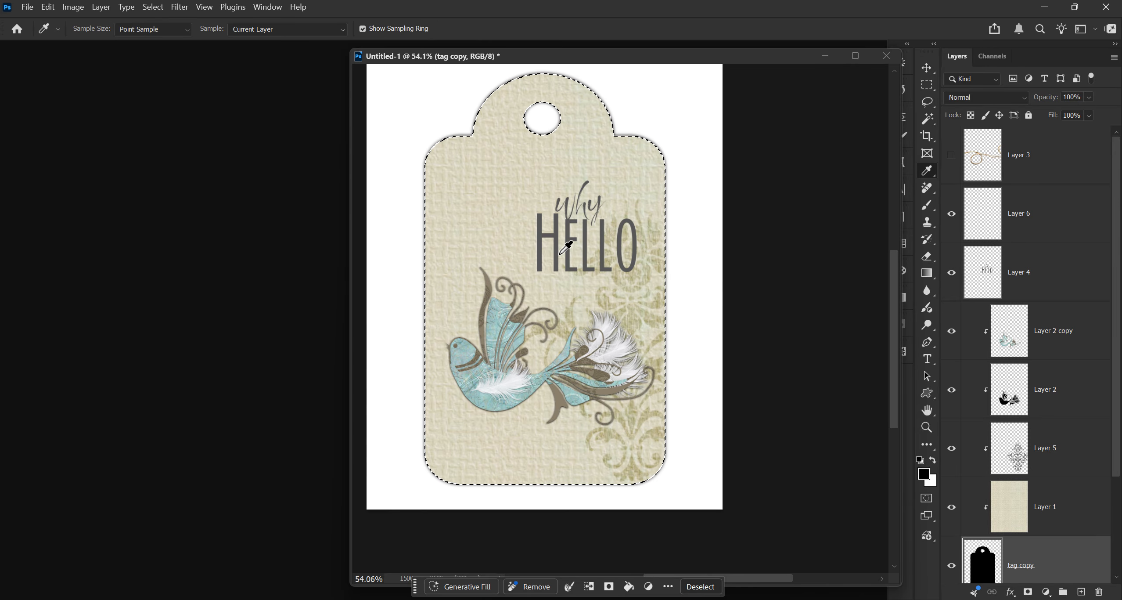
{"action": "left_click", "coordinate": [557, 252]}
{"action": "scroll", "coordinate": [604, 241], "scroll_direction": "down", "scroll_amount": 1}
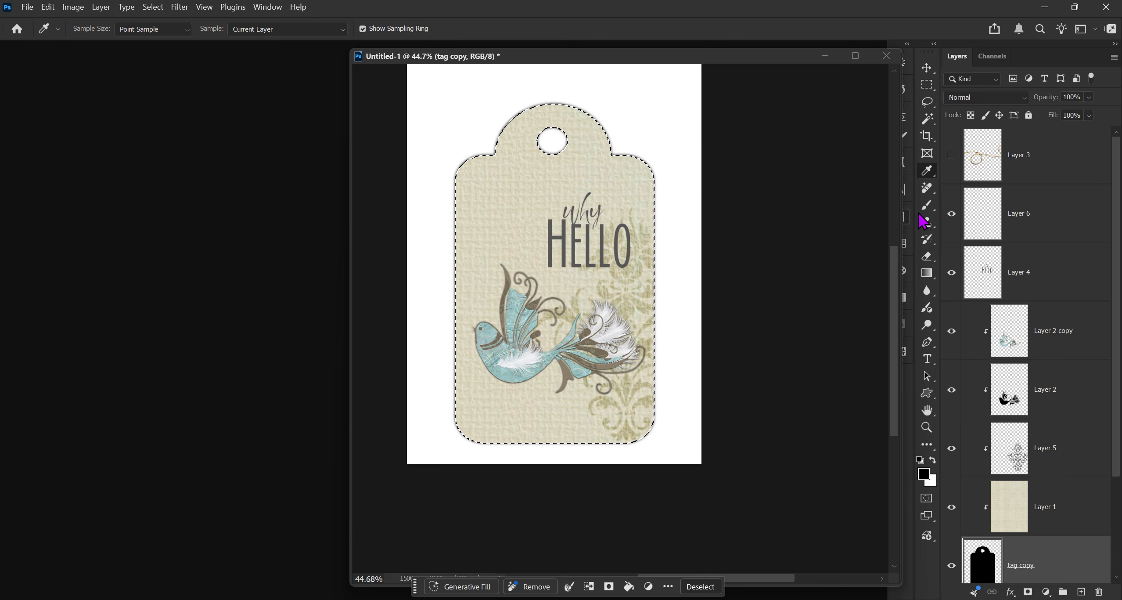
Stroke the tag-shaped selection on the empty Layer 6 with a 2 px black line inside the edge, and deselect.
{"action": "left_click", "coordinate": [1041, 221]}
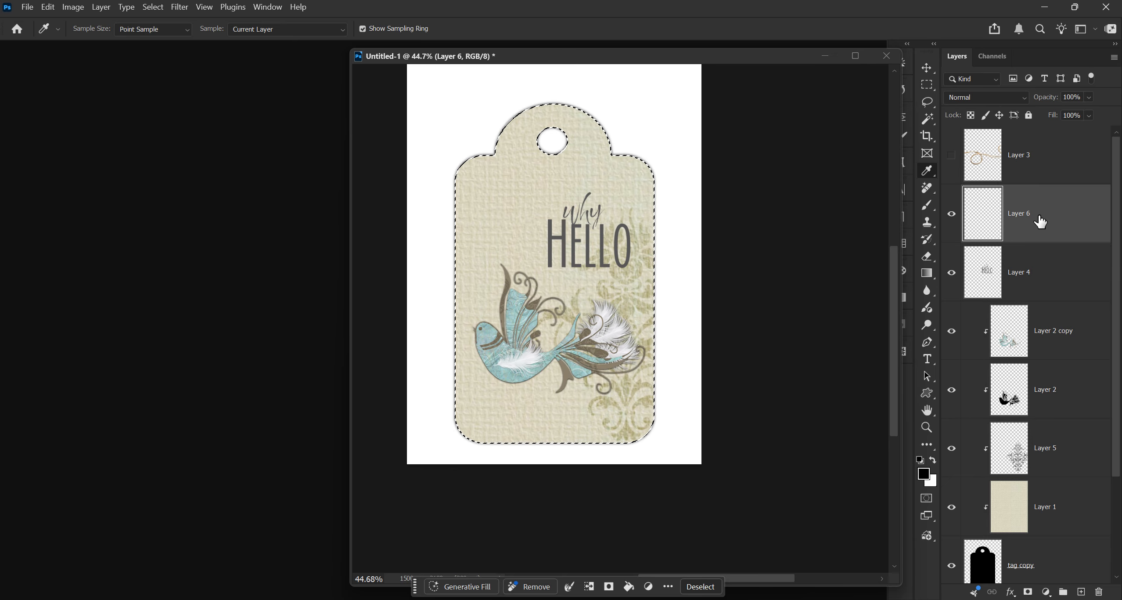
{"action": "left_click", "coordinate": [48, 7]}
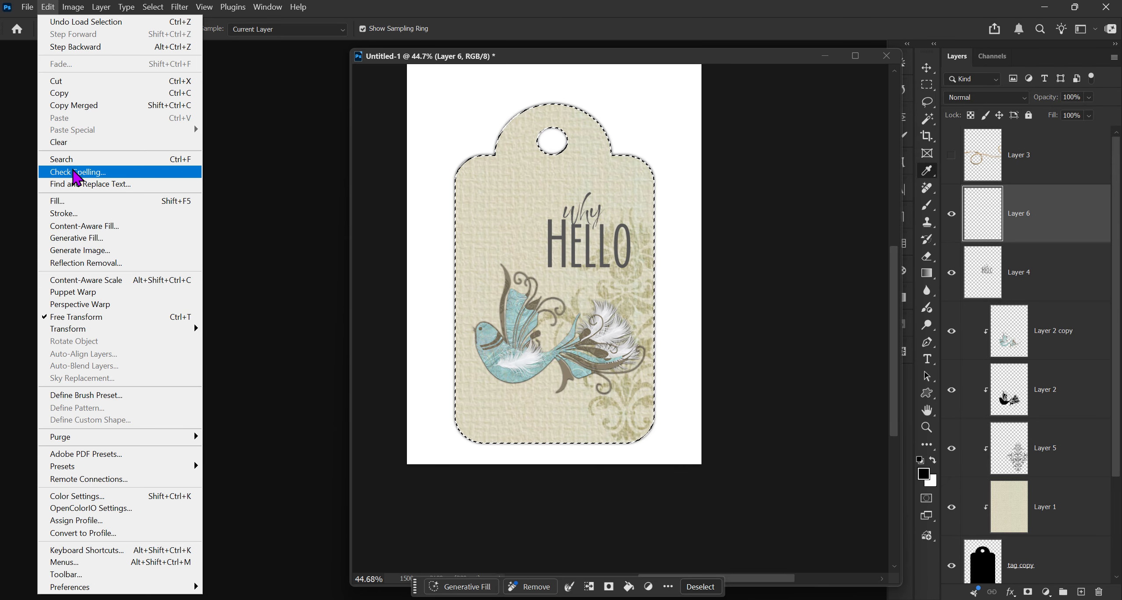
{"action": "left_click", "coordinate": [64, 214]}
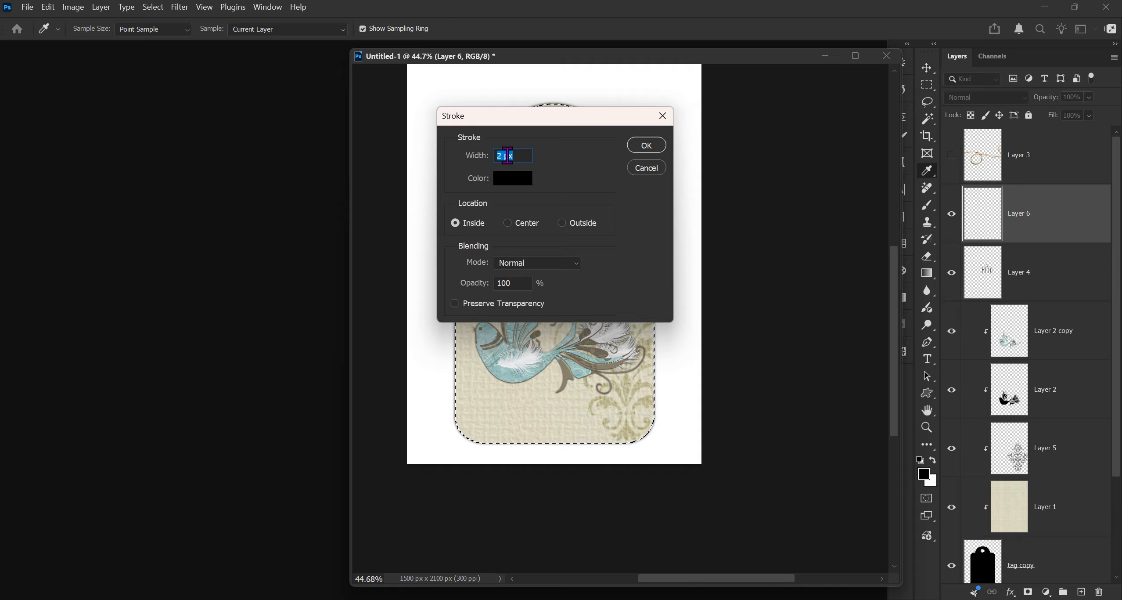
{"action": "left_click", "coordinate": [654, 146]}
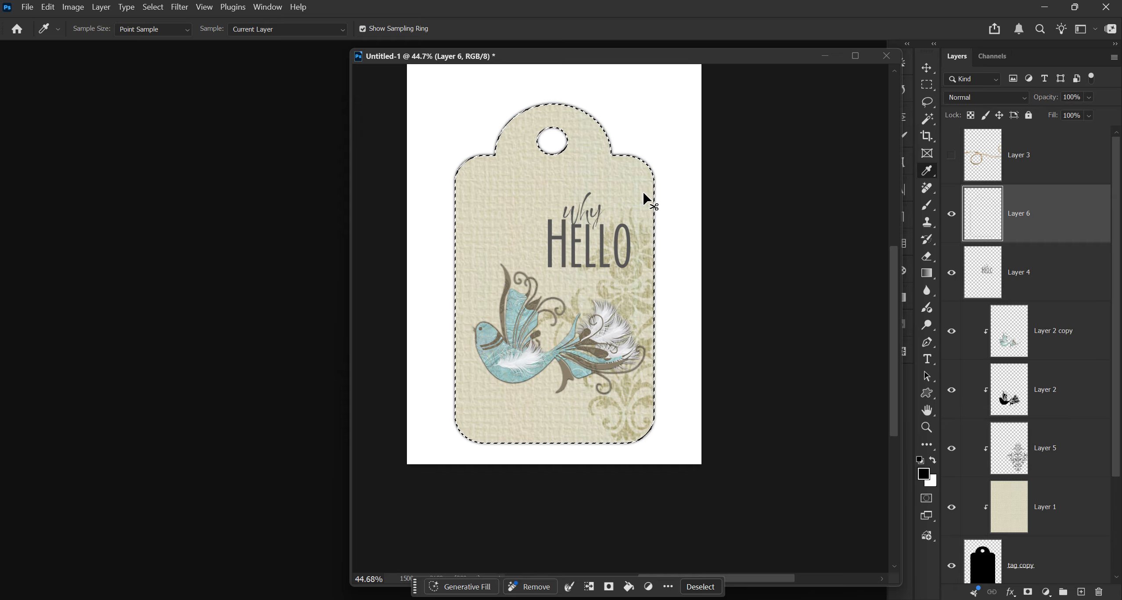
{"action": "key", "text": "ctrl+d"}
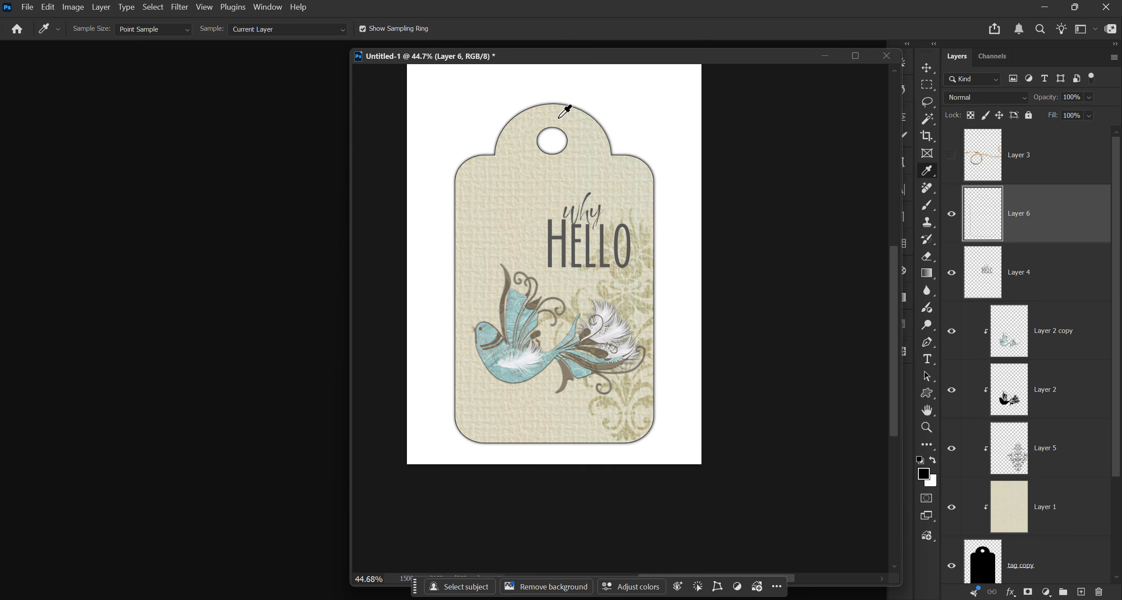
Rename Layer 6 as stroke.
{"action": "scroll", "coordinate": [546, 309], "scroll_direction": "down", "scroll_amount": 1}
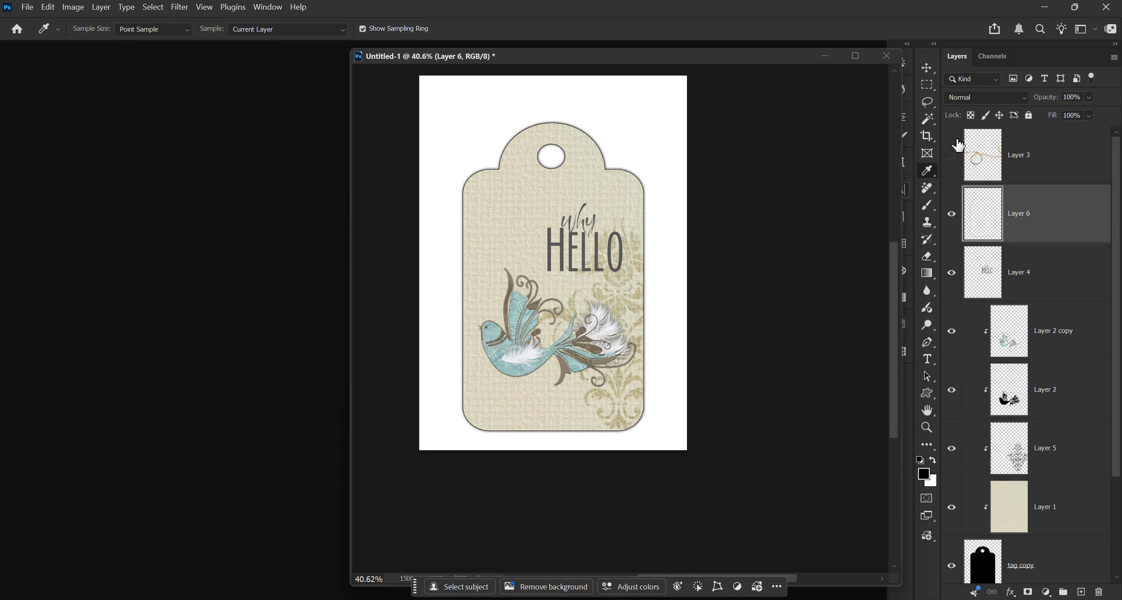
{"action": "double_click", "coordinate": [1027, 215]}
{"action": "type", "text": "stroke"}
{"action": "key", "text": "Return"}
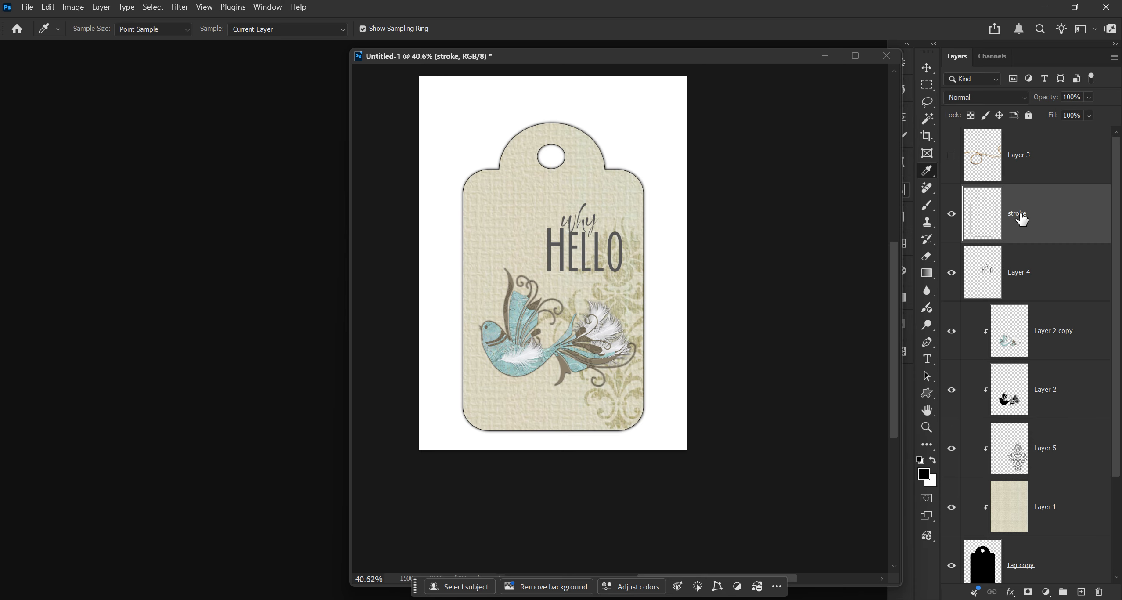
Show the string on Layer 3, scale it down to about 34%, and move it up across the tag's hole.
{"action": "left_click", "coordinate": [1033, 175]}
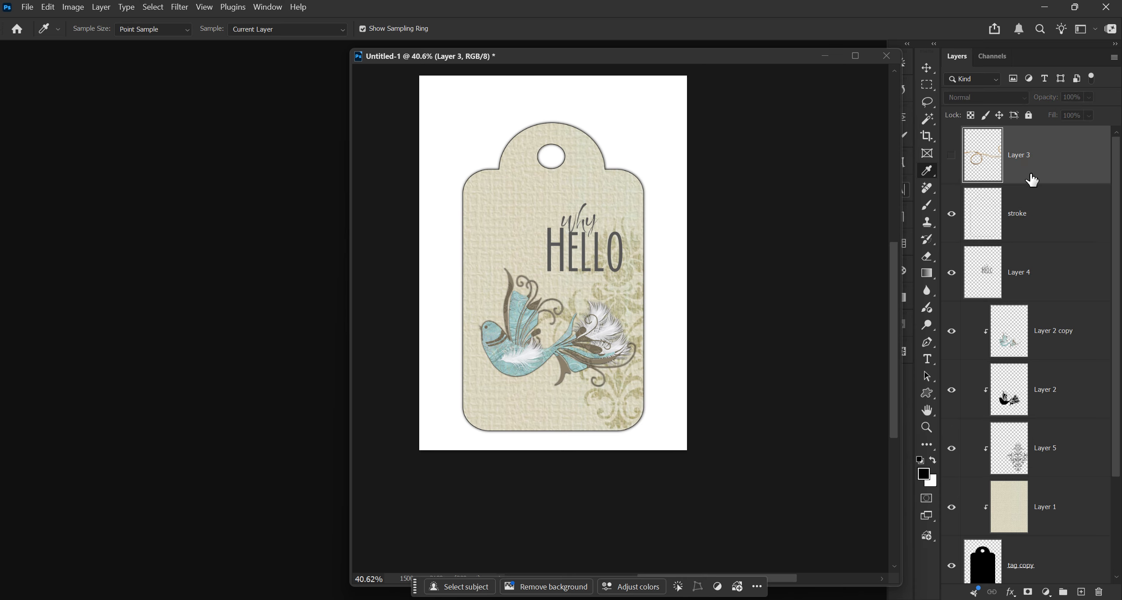
{"action": "left_click", "coordinate": [952, 156]}
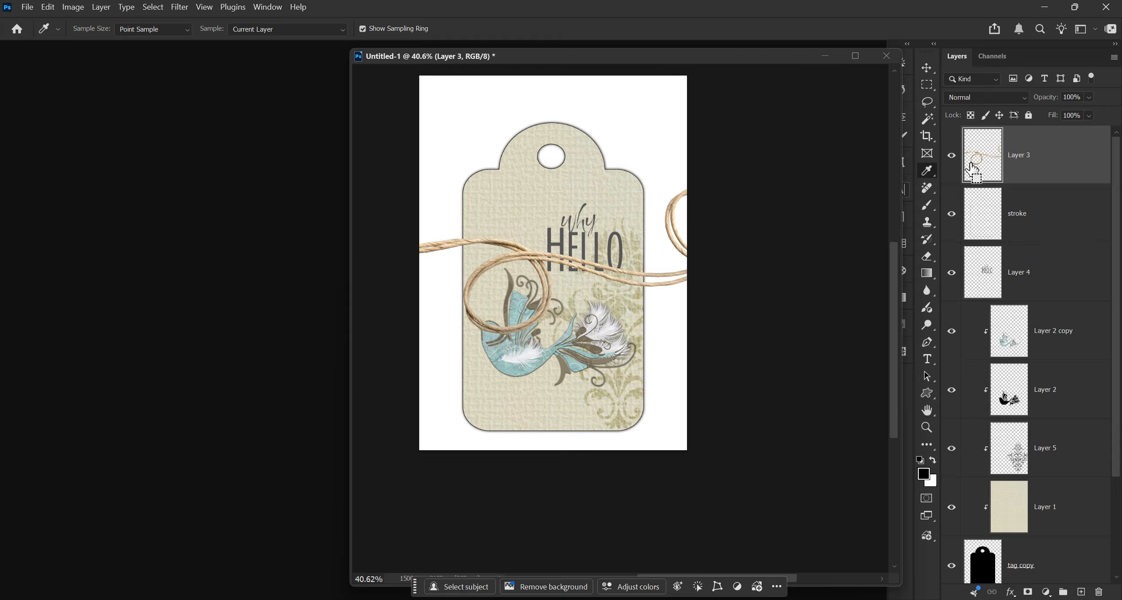
{"action": "key", "text": "ctrl+t"}
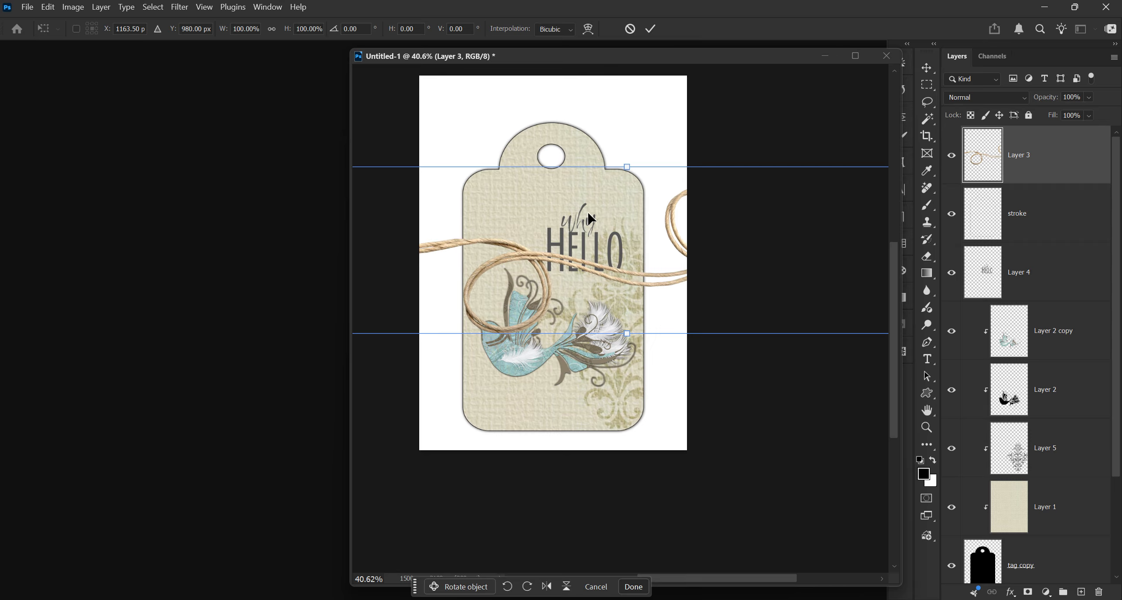
{"action": "key", "text": "ctrl+0"}
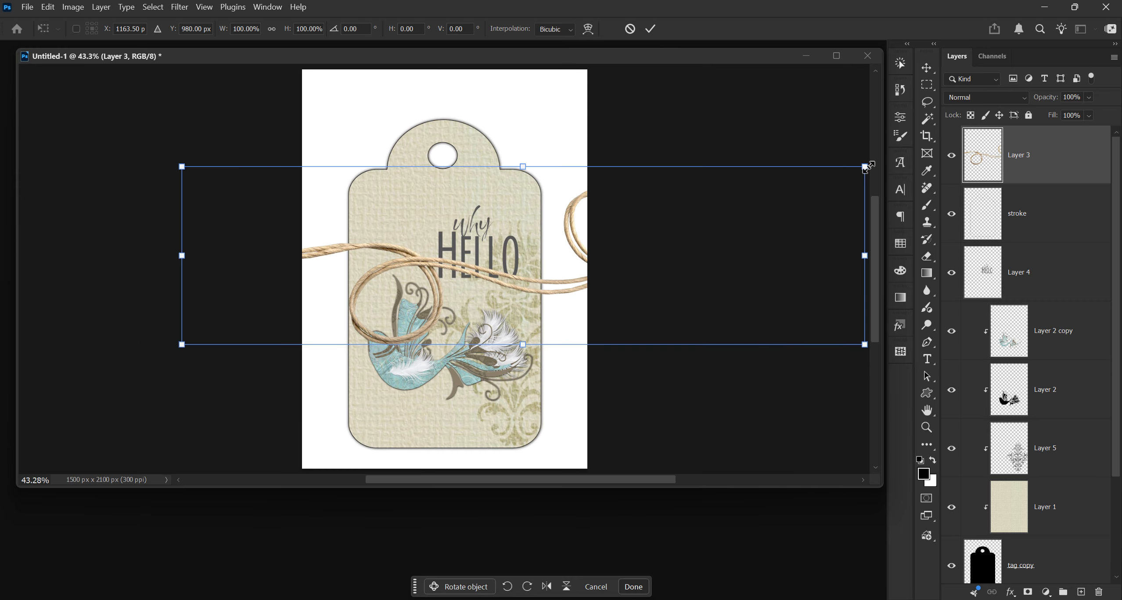
{"action": "left_click_drag", "start_coordinate": [860, 171], "coordinate": [550, 251]}
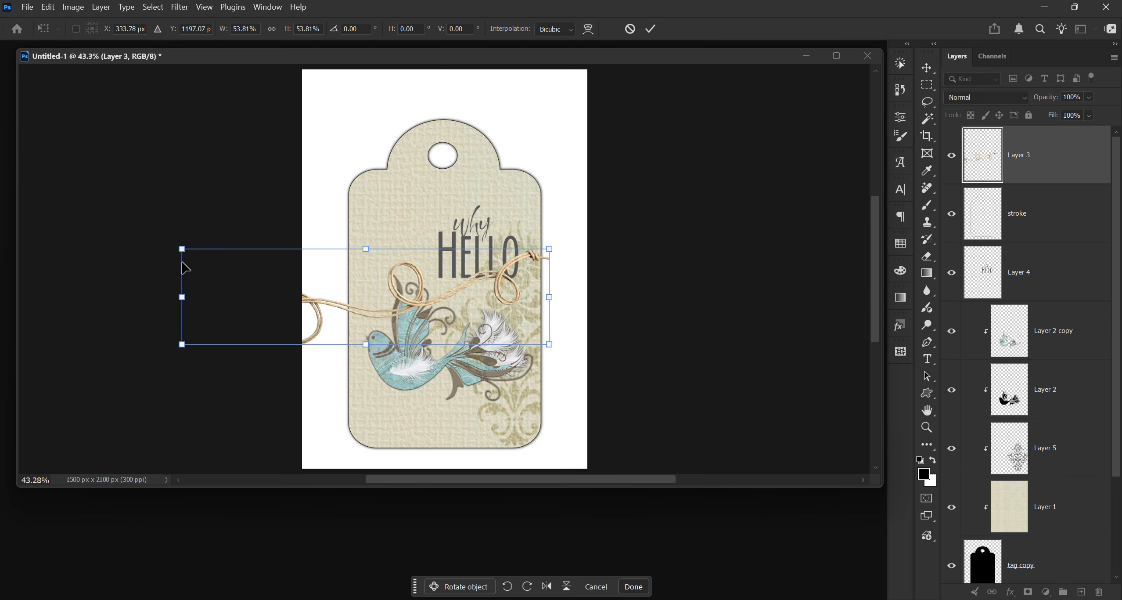
{"action": "left_click_drag", "start_coordinate": [180, 248], "coordinate": [315, 275]}
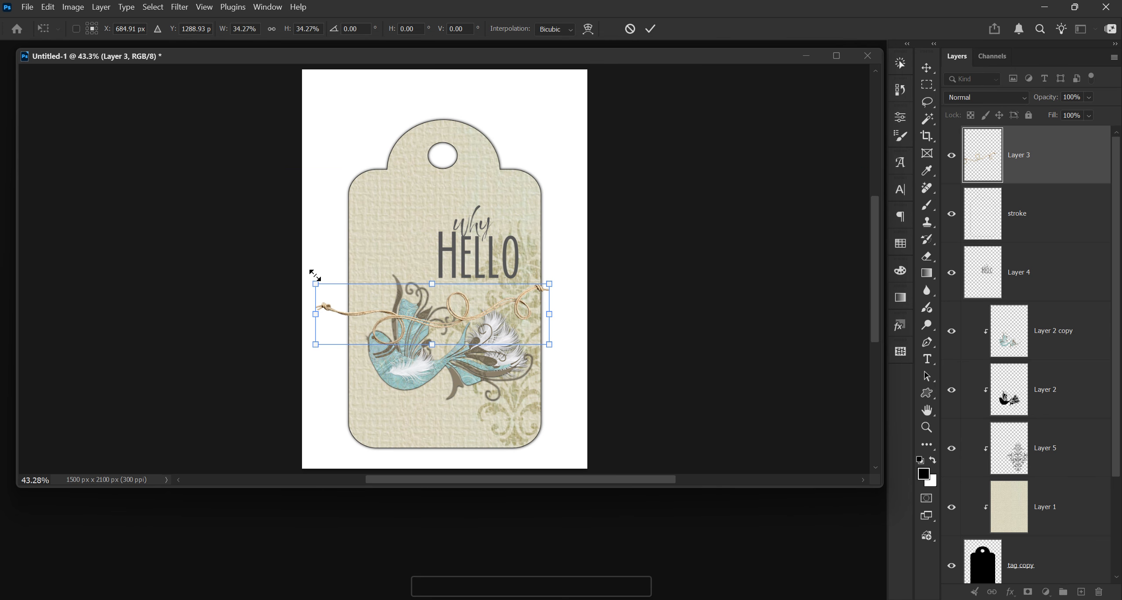
{"action": "left_click_drag", "start_coordinate": [401, 306], "coordinate": [395, 134]}
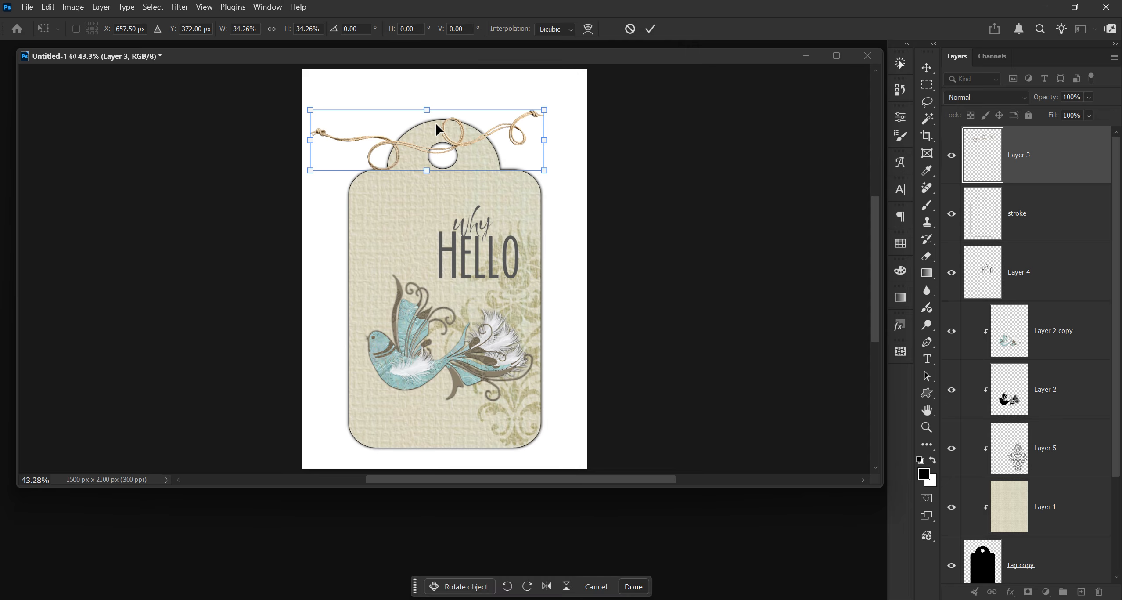
Scale the string to about 35% wide and 39% high, flip it vertically, and move it up above the tag's hole.
{"action": "left_click_drag", "start_coordinate": [544, 169], "coordinate": [550, 171]}
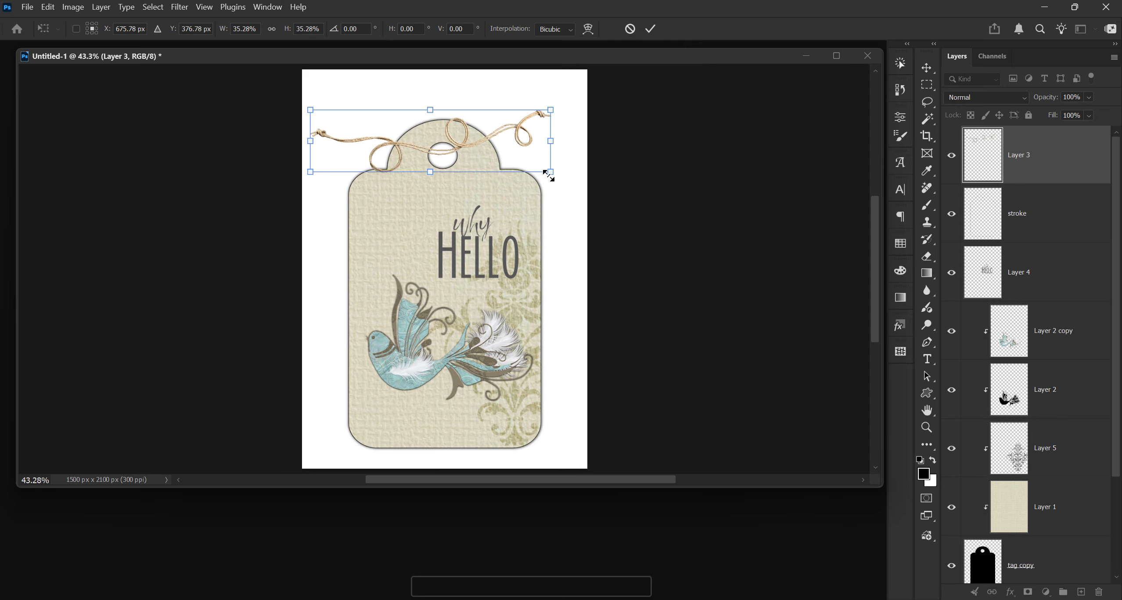
{"action": "left_click_drag", "start_coordinate": [429, 109], "coordinate": [429, 102]}
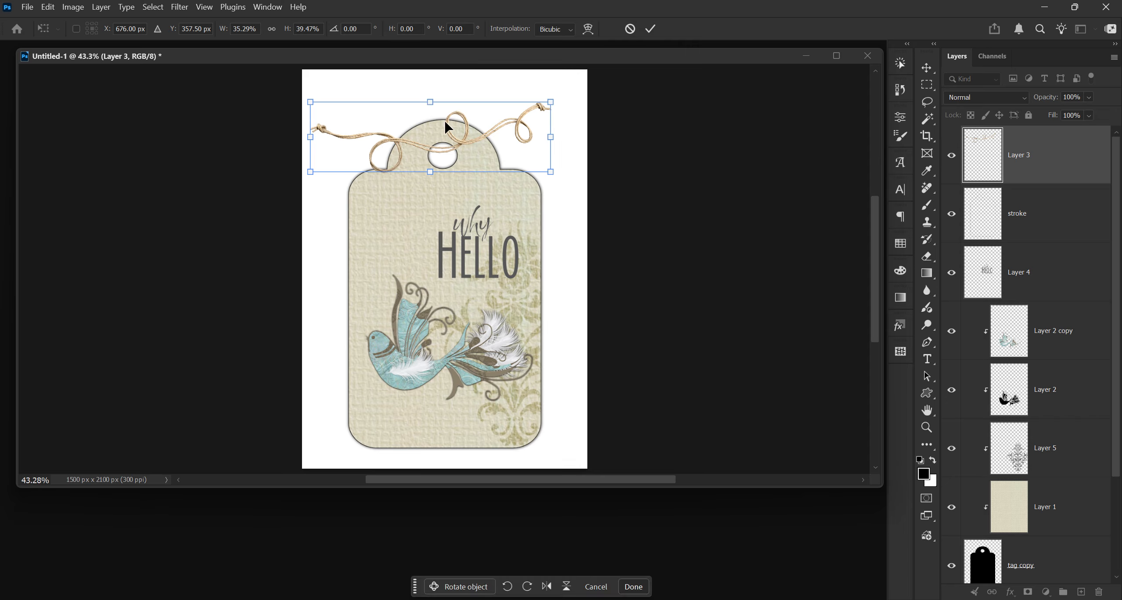
{"action": "right_click", "coordinate": [411, 121]}
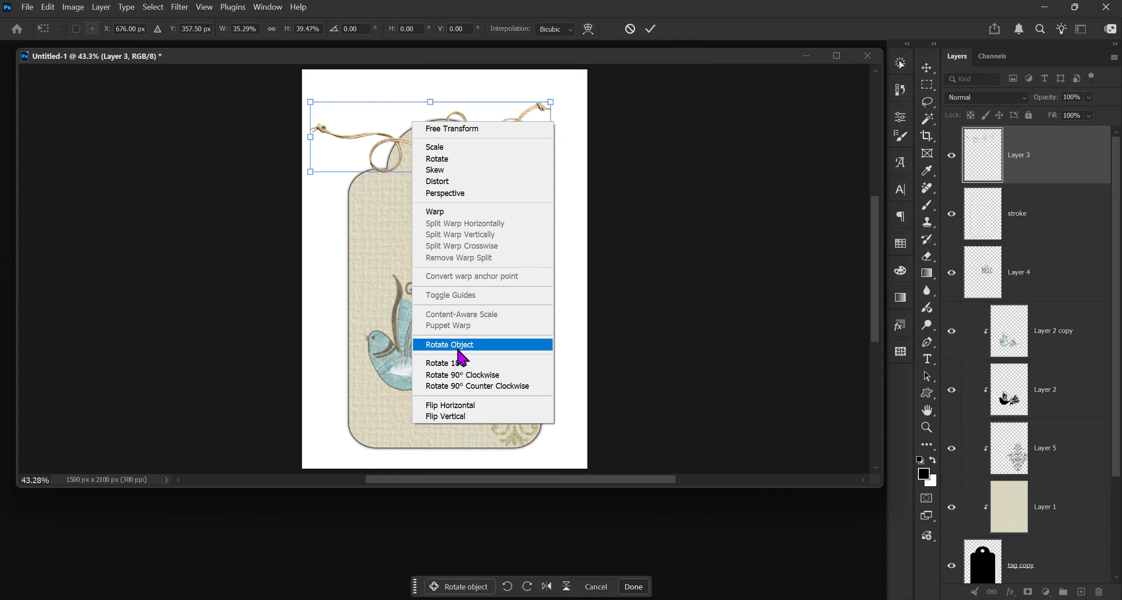
{"action": "left_click", "coordinate": [456, 416]}
{"action": "left_click_drag", "start_coordinate": [499, 136], "coordinate": [478, 114]}
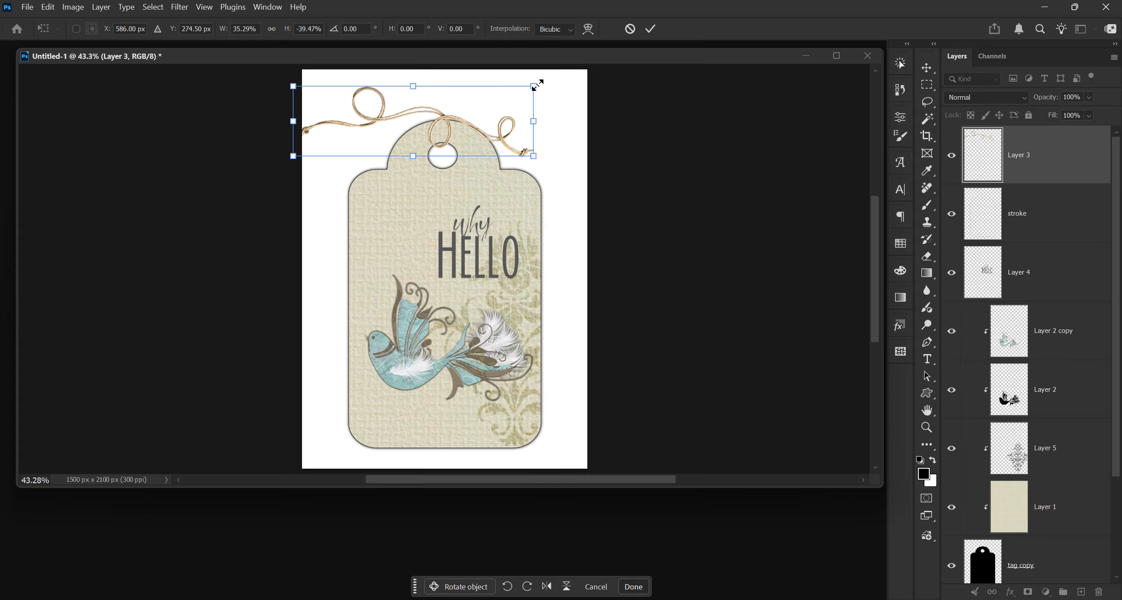
Enlarge the string to about 37% wide, flip it horizontally, and shift its middle loop close to the tag's hole.
{"action": "left_click_drag", "start_coordinate": [535, 86], "coordinate": [550, 83]}
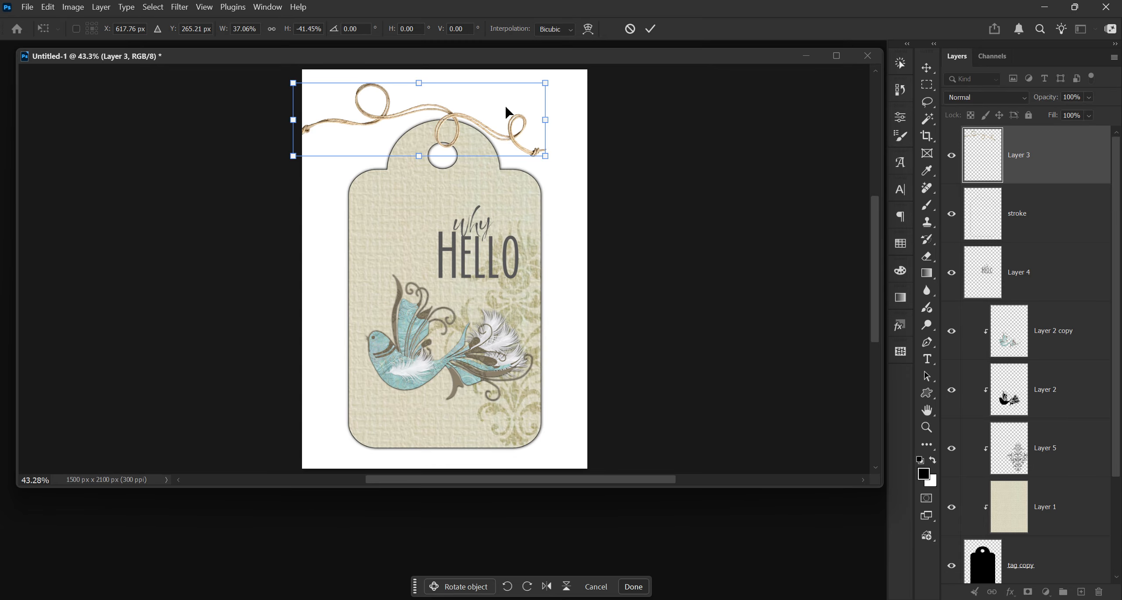
{"action": "left_click_drag", "start_coordinate": [506, 112], "coordinate": [510, 108]}
{"action": "right_click", "coordinate": [500, 104]}
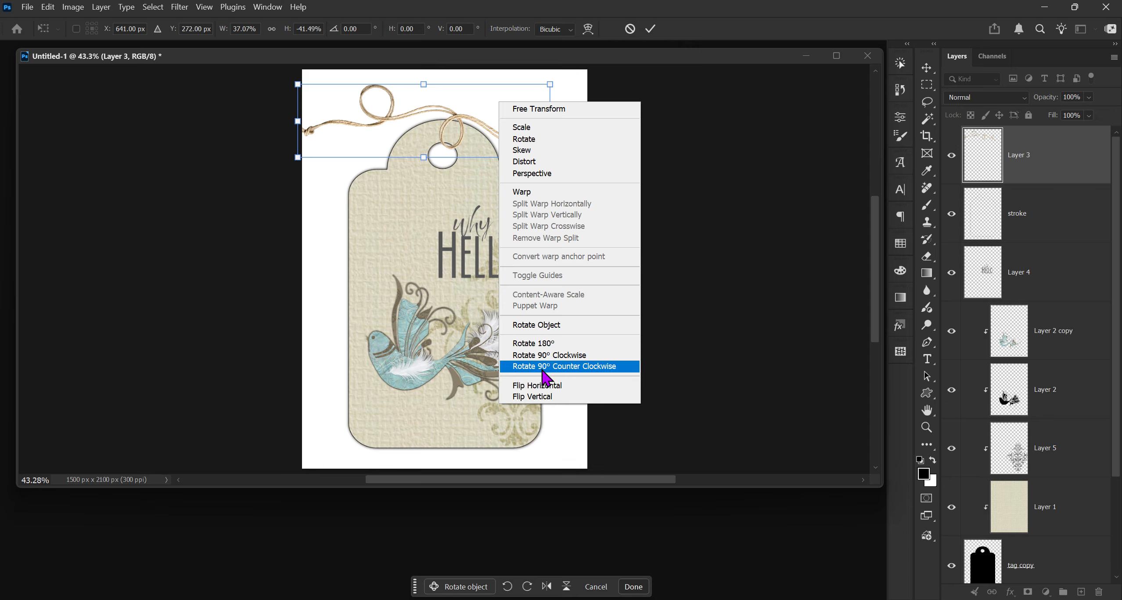
{"action": "left_click", "coordinate": [543, 387]}
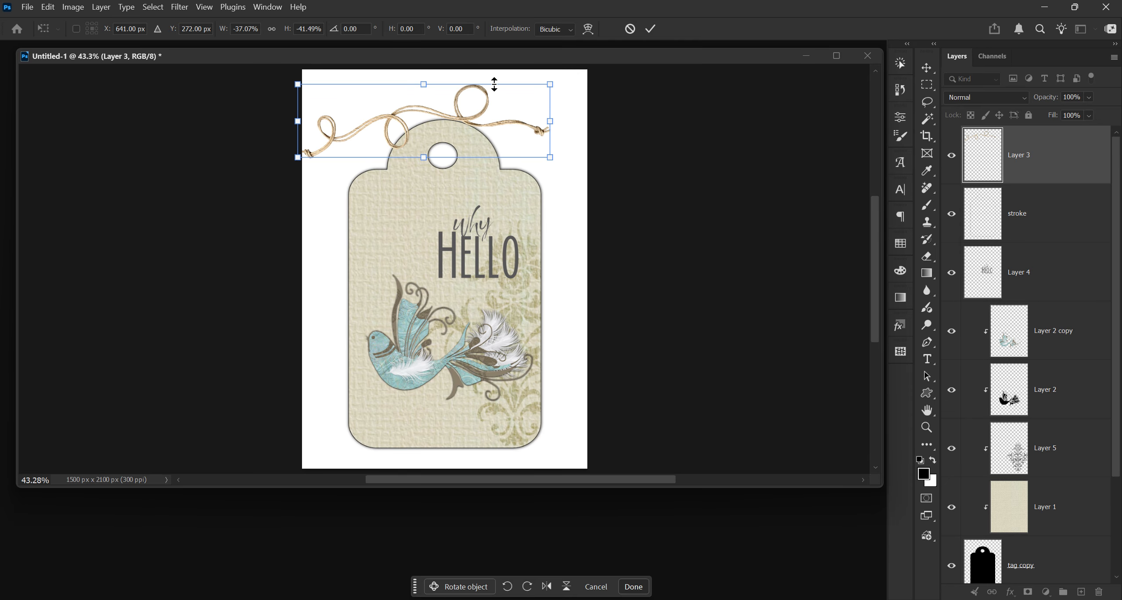
{"action": "left_click_drag", "start_coordinate": [501, 126], "coordinate": [546, 128]}
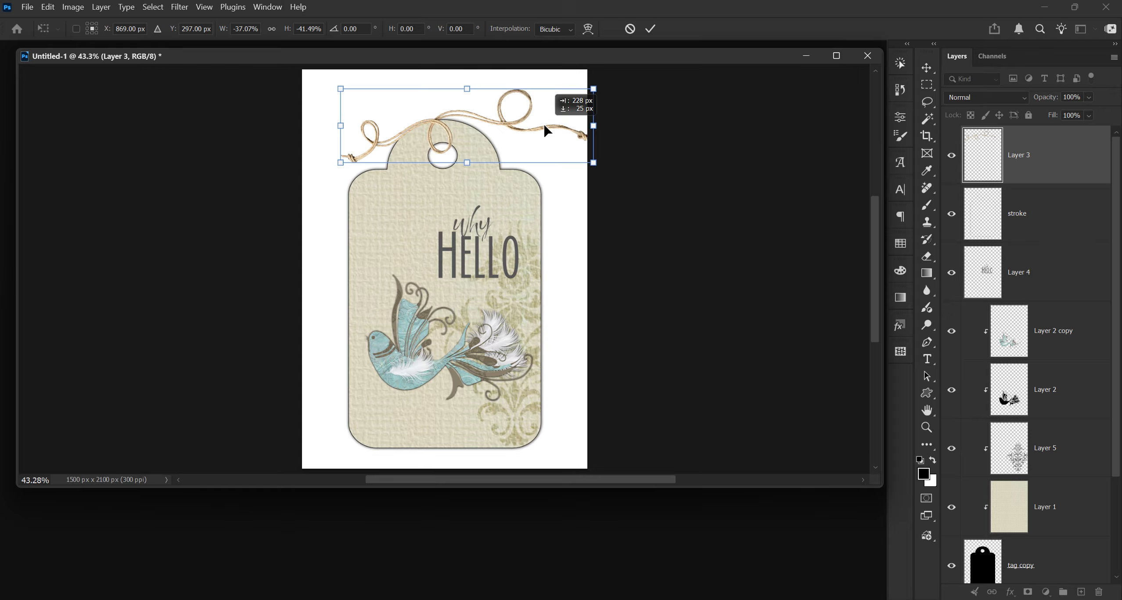
{"action": "left_click_drag", "start_coordinate": [545, 126], "coordinate": [535, 124]}
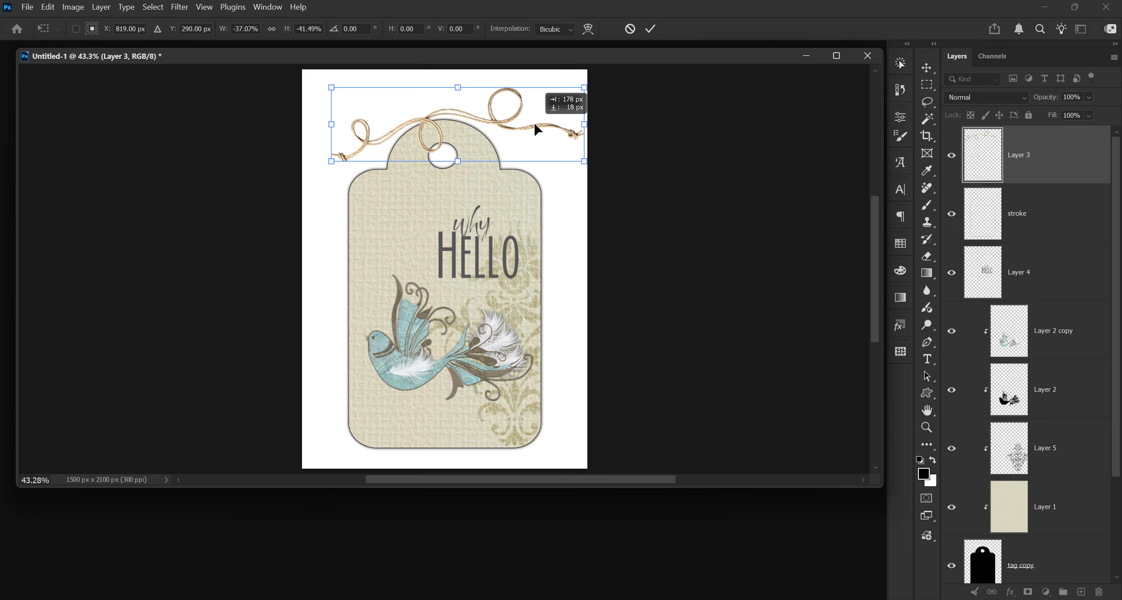
Stretch the string to about 36% wide and 44% high, rest its middle loop in the tag's hole, and apply the transform.
{"action": "left_click_drag", "start_coordinate": [458, 87], "coordinate": [457, 82]}
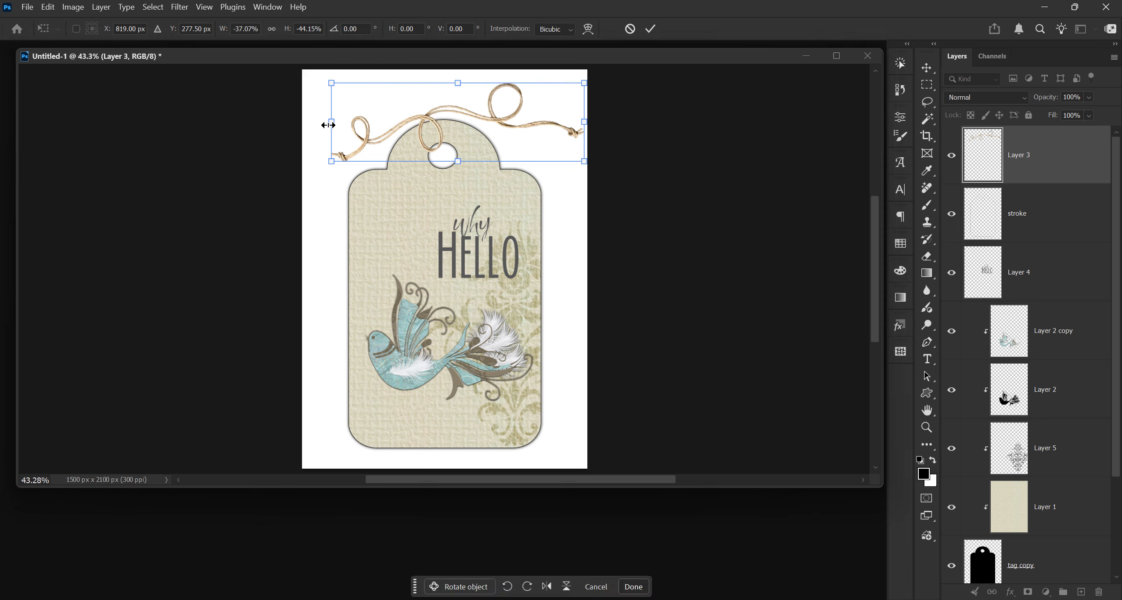
{"action": "left_click_drag", "start_coordinate": [331, 122], "coordinate": [314, 122]}
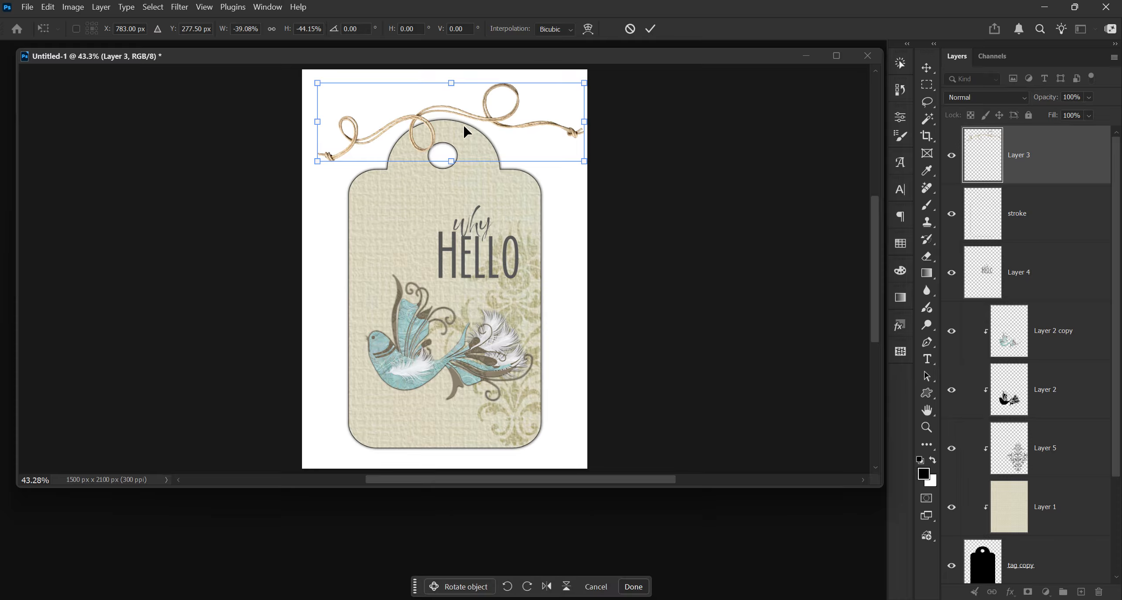
{"action": "left_click_drag", "start_coordinate": [461, 130], "coordinate": [475, 128]}
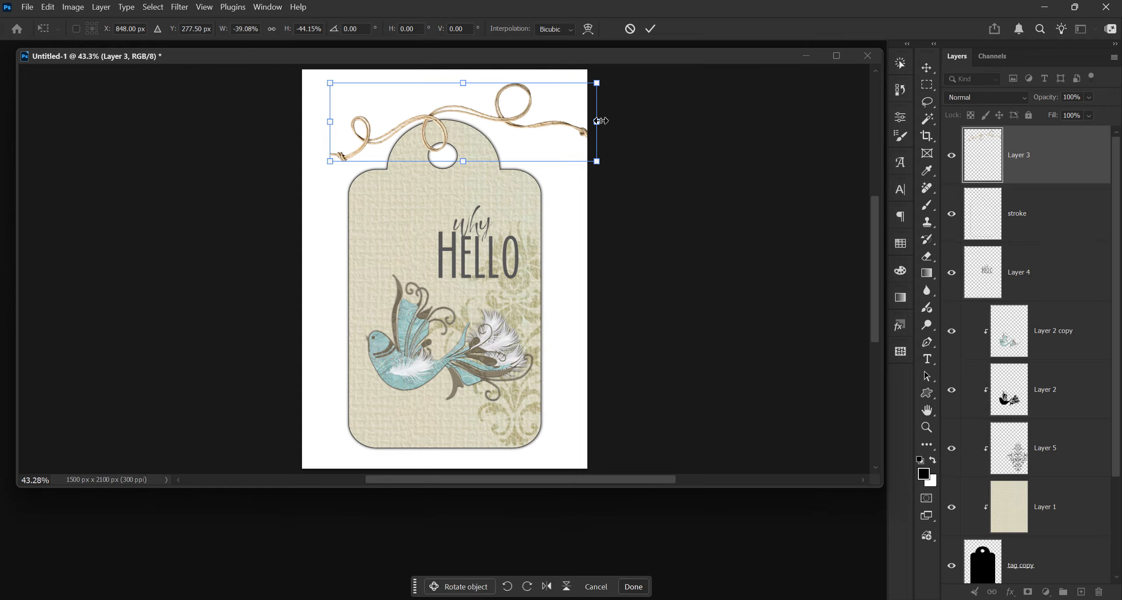
{"action": "left_click_drag", "start_coordinate": [596, 121], "coordinate": [583, 122]}
{"action": "left_click_drag", "start_coordinate": [486, 138], "coordinate": [494, 136]}
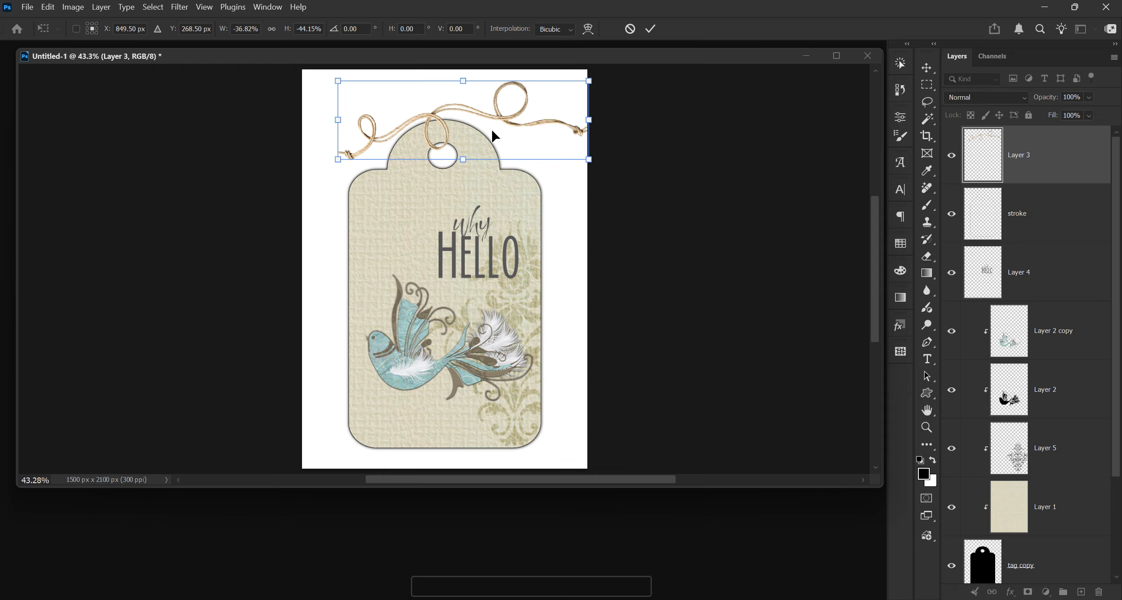
{"action": "left_click_drag", "start_coordinate": [588, 120], "coordinate": [529, 137]}
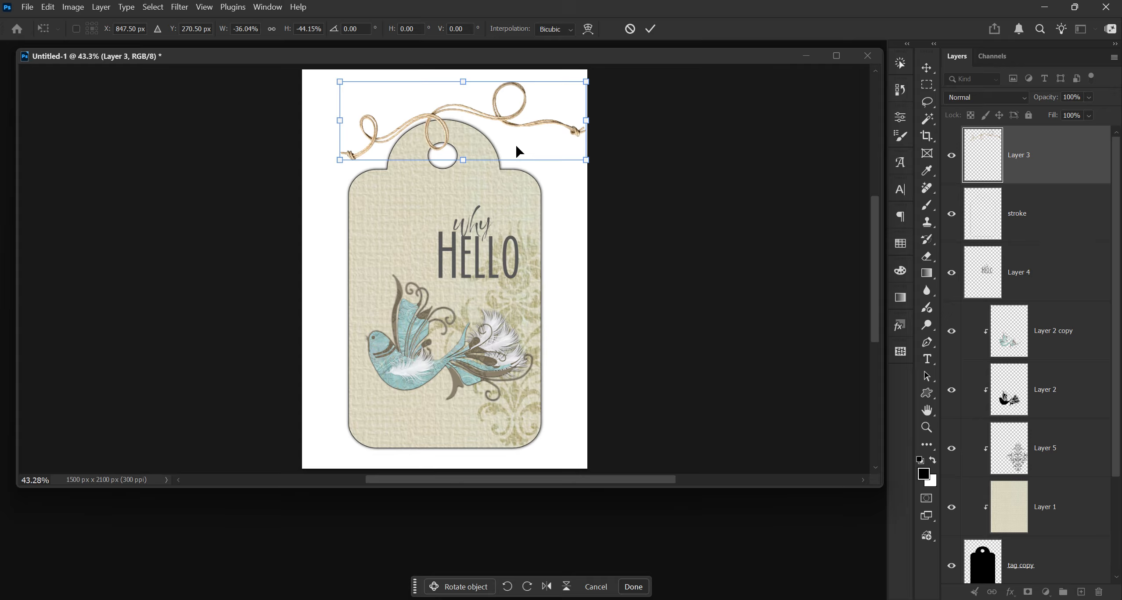
{"action": "key", "text": "i"}
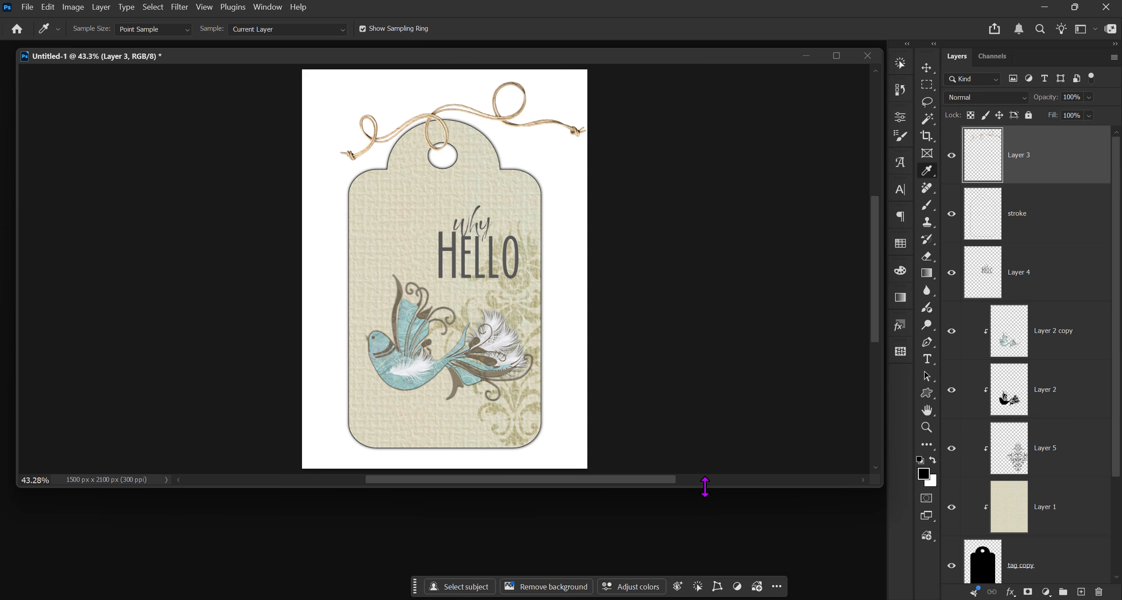
Enlarge the document window and add a white layer mask to Layer 3 with black as the foreground colour.
{"action": "left_click_drag", "start_coordinate": [704, 487], "coordinate": [709, 566]}
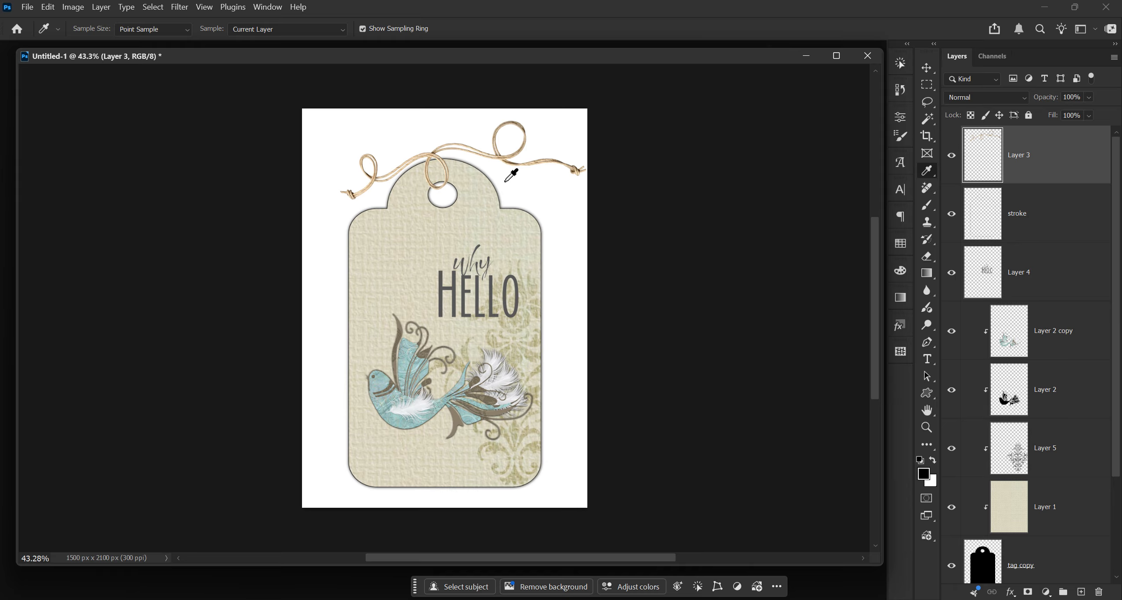
{"action": "left_click", "coordinate": [1028, 592]}
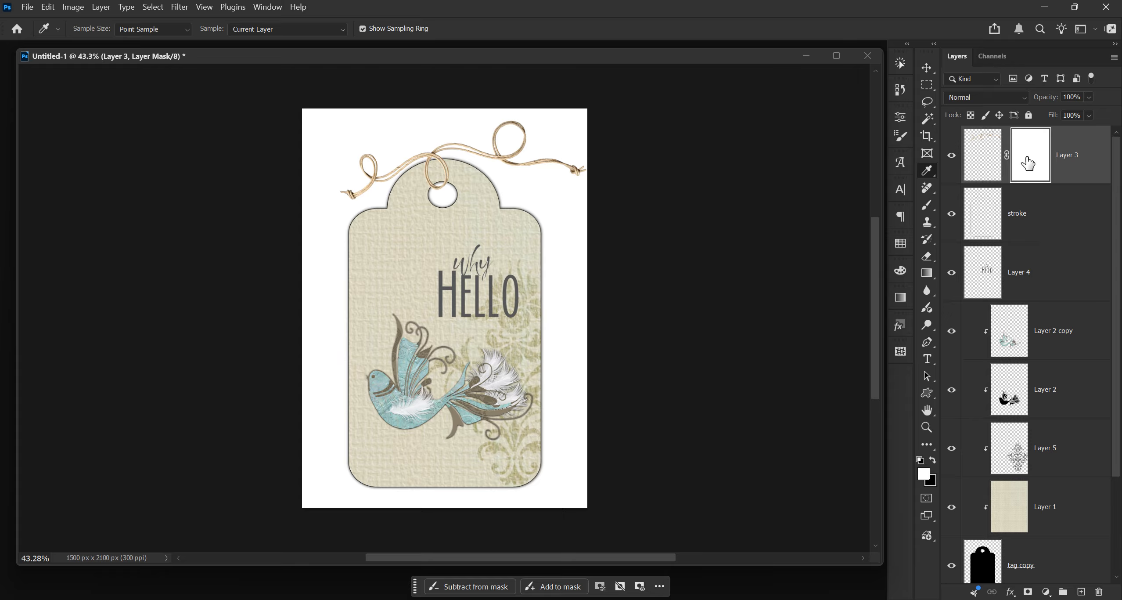
{"action": "left_click", "coordinate": [933, 461]}
Set up a hard round brush at 15 px and 100% opacity for painting on the string's mask.
{"action": "left_click", "coordinate": [926, 205]}
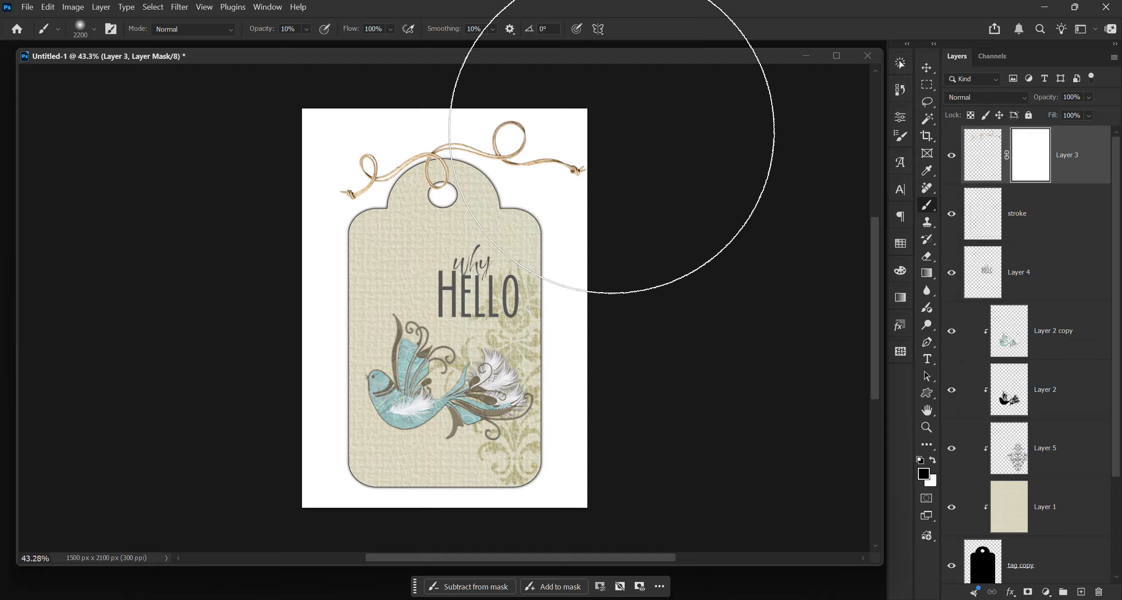
{"action": "left_click", "coordinate": [83, 31]}
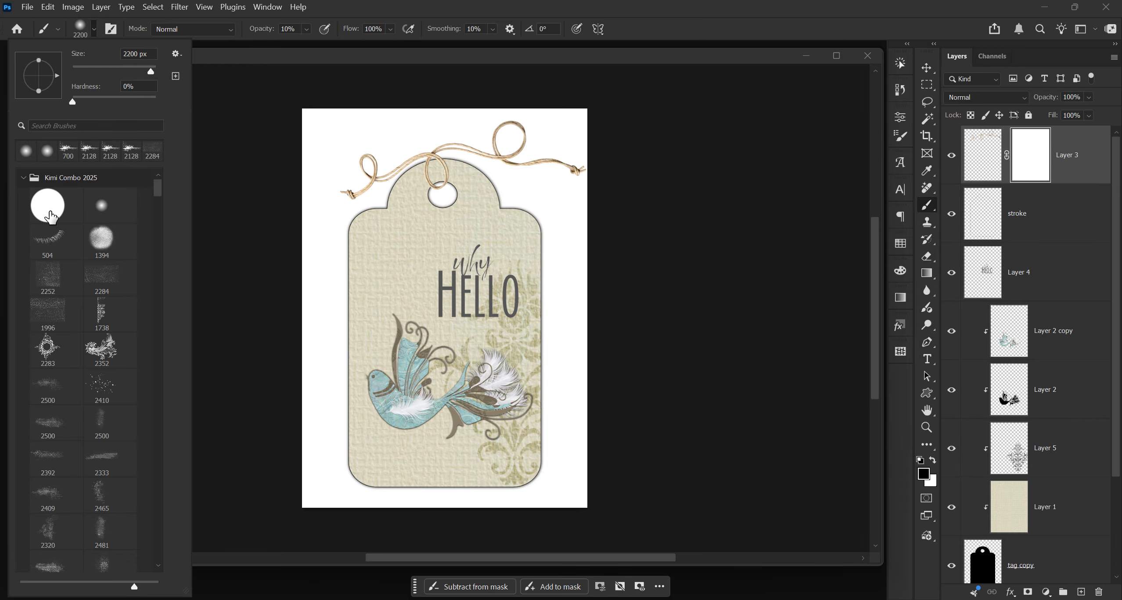
{"action": "double_click", "coordinate": [51, 216]}
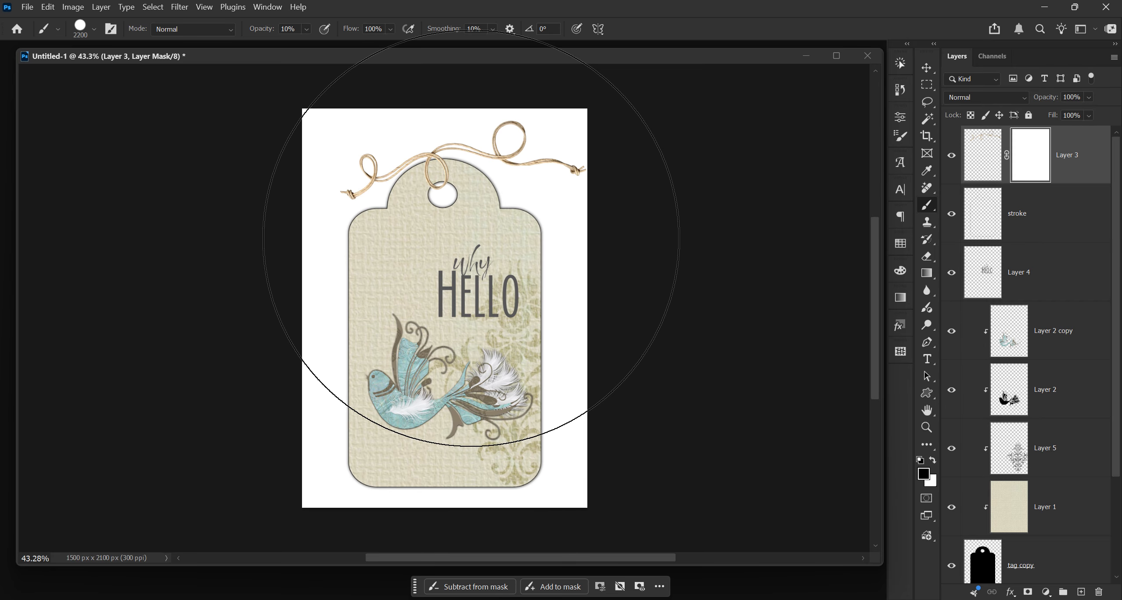
{"action": "key", "text": "bracketleft"}
{"action": "key", "text": "bracketleft"}
{"action": "key", "text": "bracketleft"}
{"action": "key", "text": "bracketleft"}
{"action": "key", "text": "bracketleft"}
{"action": "key", "text": "bracketleft"}
{"action": "key", "text": "bracketleft"}
{"action": "key", "text": "bracketleft"}
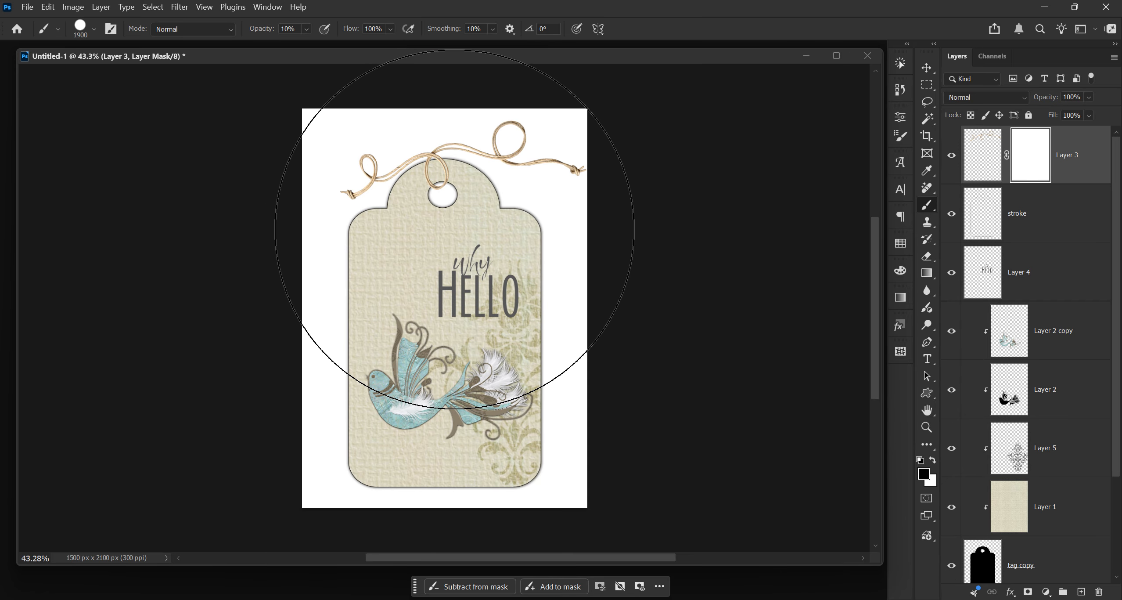
{"action": "key", "text": "bracketleft"}
{"action": "key", "text": "bracketleft"}
{"action": "key", "text": "bracketleft"}
{"action": "key", "text": "bracketleft"}
{"action": "key", "text": "bracketleft"}
{"action": "key", "text": "bracketleft"}
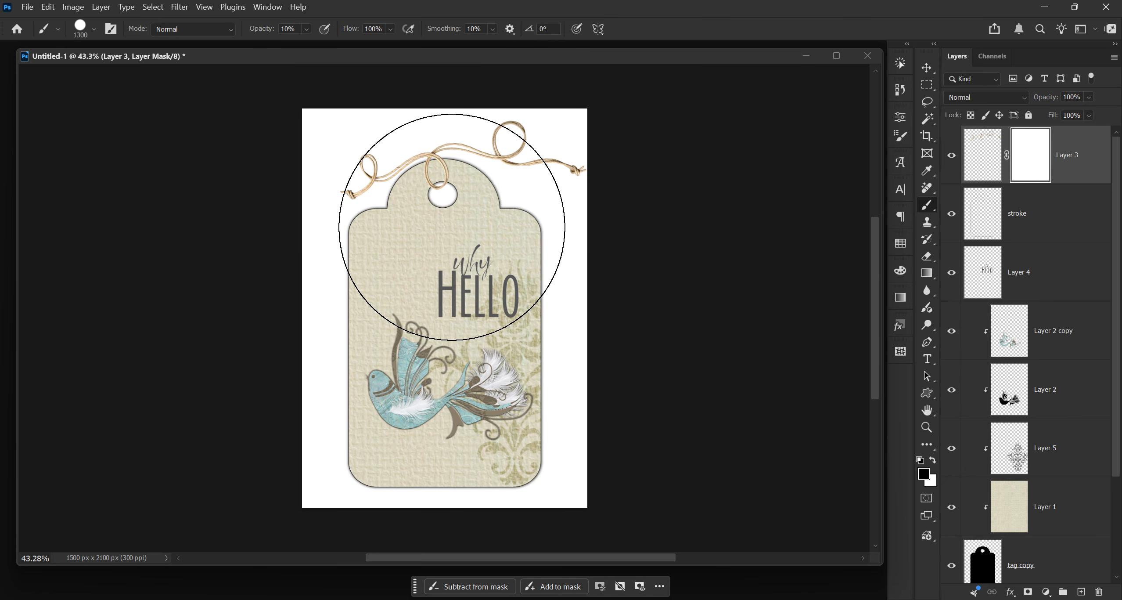
{"action": "key", "text": "bracketleft"}
{"action": "key", "text": "bracketleft"}
{"action": "key", "text": "bracketleft"}
{"action": "key", "text": "bracketleft"}
{"action": "key", "text": "bracketleft"}
{"action": "key", "text": "bracketleft"}
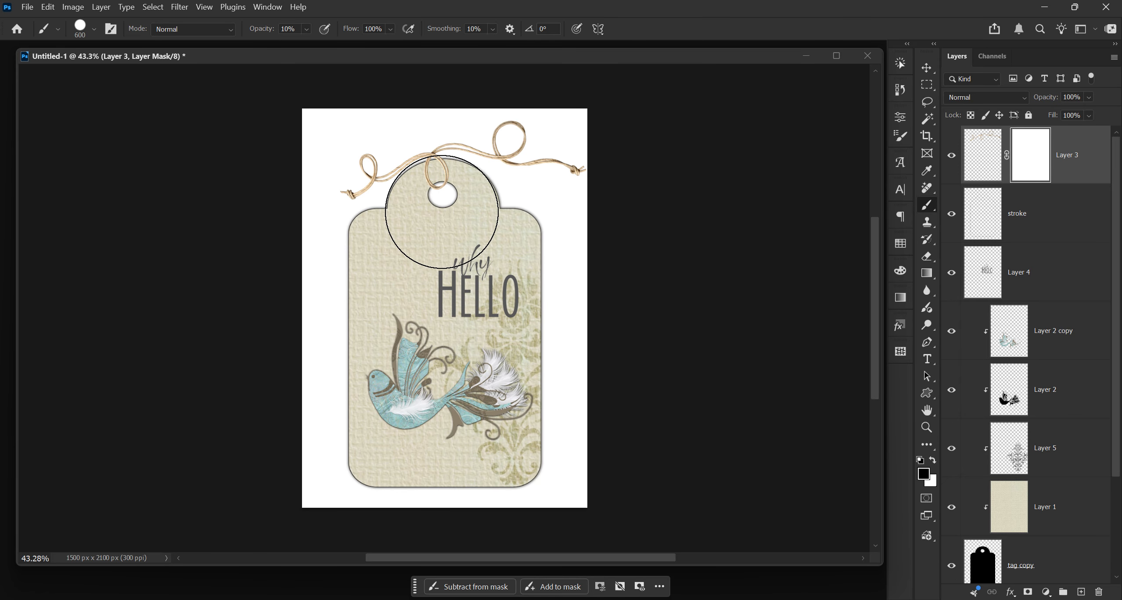
{"action": "key", "text": "bracketleft"}
{"action": "key", "text": "bracketleft"}
{"action": "key", "text": "bracketleft"}
{"action": "key", "text": "bracketleft"}
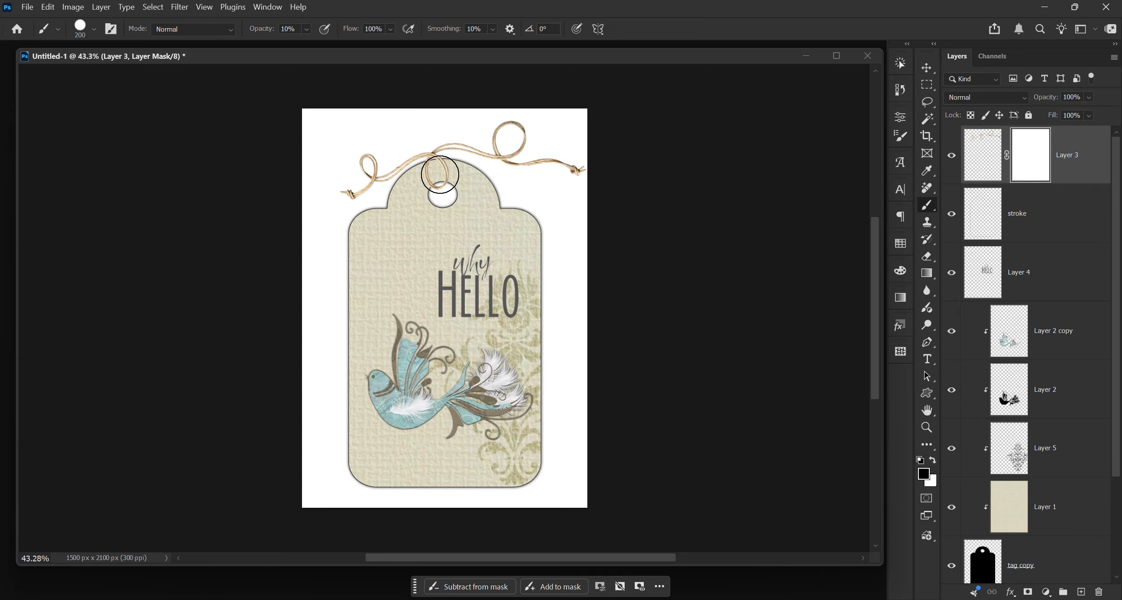
{"action": "key", "text": "bracketleft"}
{"action": "key", "text": "bracketleft"}
{"action": "key", "text": "bracketleft"}
{"action": "key", "text": "bracketleft"}
{"action": "key", "text": "bracketleft"}
{"action": "scroll", "coordinate": [432, 173], "scroll_direction": "up", "scroll_amount": 3}
{"action": "scroll", "coordinate": [432, 173], "scroll_direction": "up", "scroll_amount": 3}
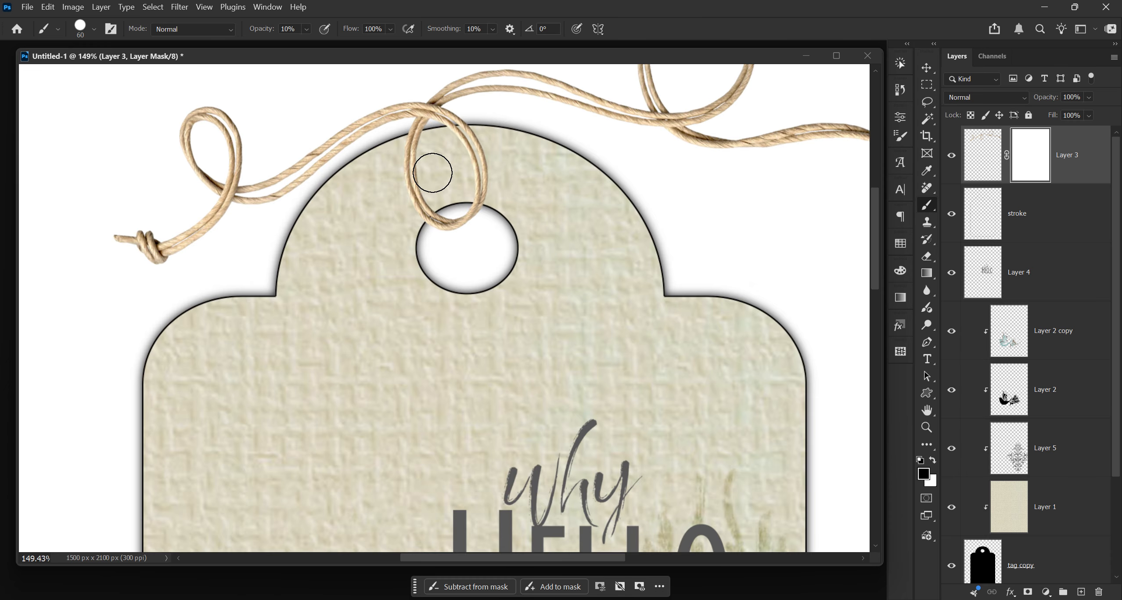
{"action": "scroll", "coordinate": [433, 173], "scroll_direction": "up", "scroll_amount": 1}
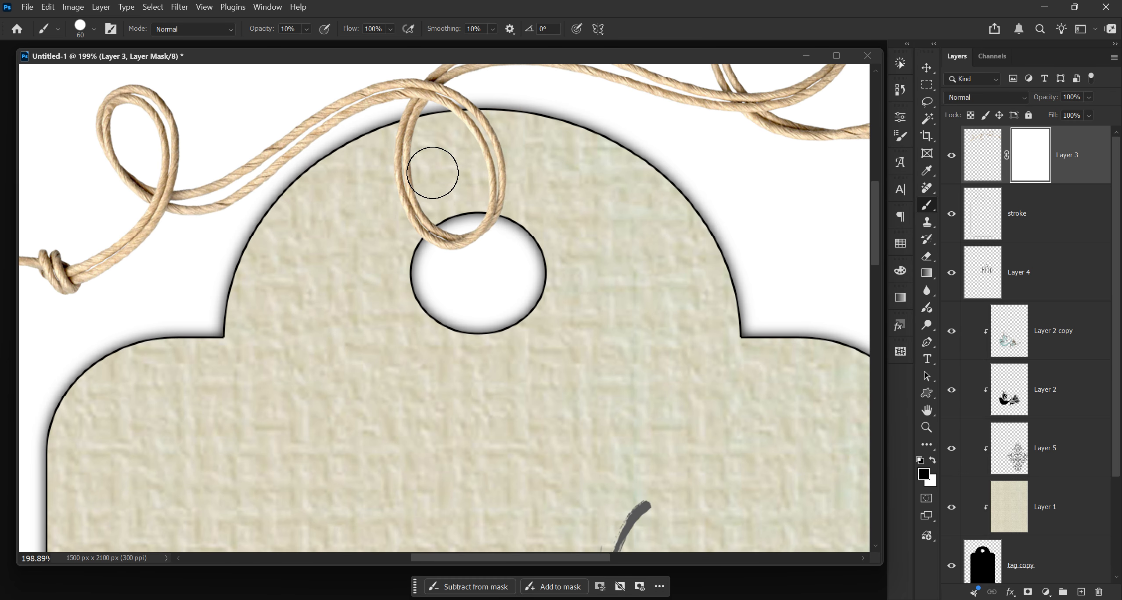
{"action": "key", "text": "bracketleft"}
{"action": "key", "text": "bracketleft"}
{"action": "key", "text": "bracketleft"}
{"action": "key", "text": "bracketleft"}
{"action": "key", "text": "bracketleft"}
{"action": "key", "text": "bracketleft"}
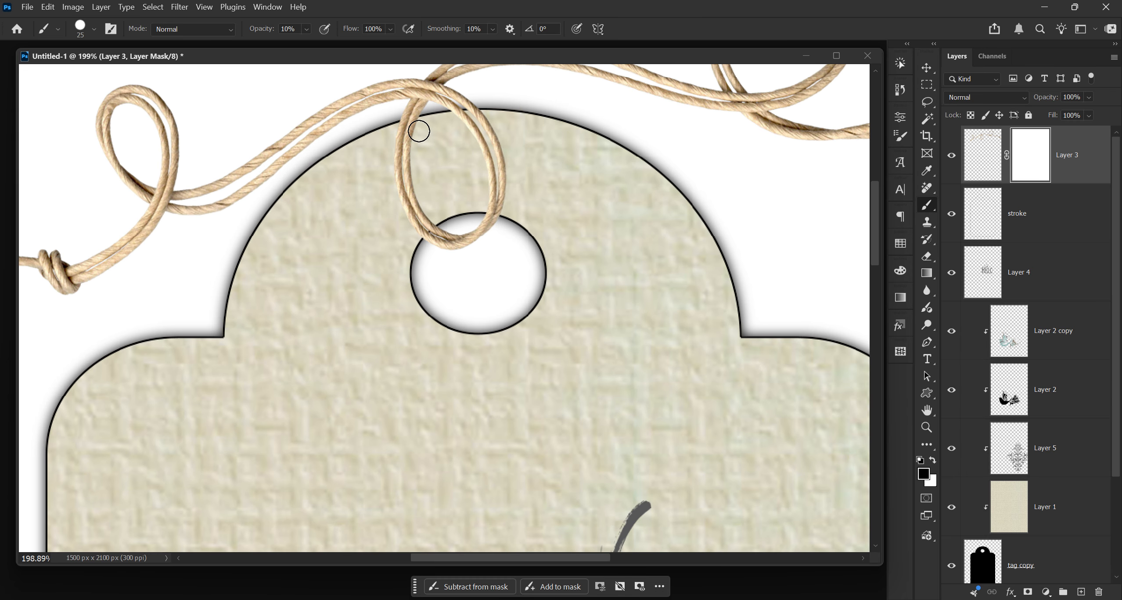
{"action": "key", "text": "bracketleft"}
{"action": "key", "text": "bracketleft"}
{"action": "key", "text": "0"}
Mask out the left side of the string loop between the tag's upper edge and the hole.
{"action": "left_click_drag", "start_coordinate": [408, 124], "coordinate": [405, 132]}
{"action": "left_click_drag", "start_coordinate": [411, 126], "coordinate": [421, 122]}
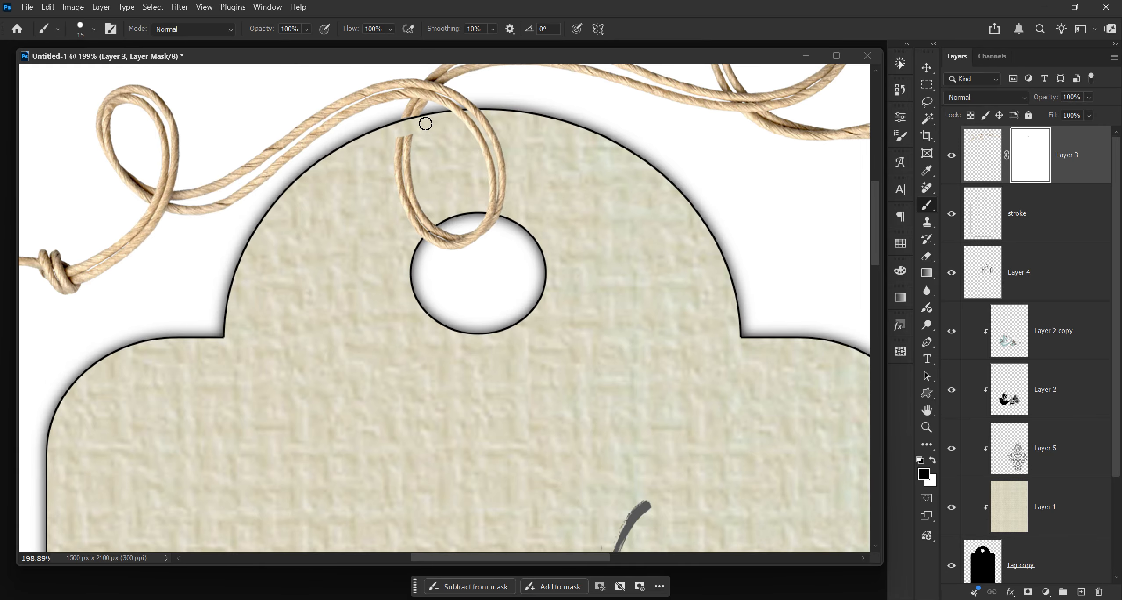
{"action": "scroll", "coordinate": [424, 125], "scroll_direction": "up", "scroll_amount": 5}
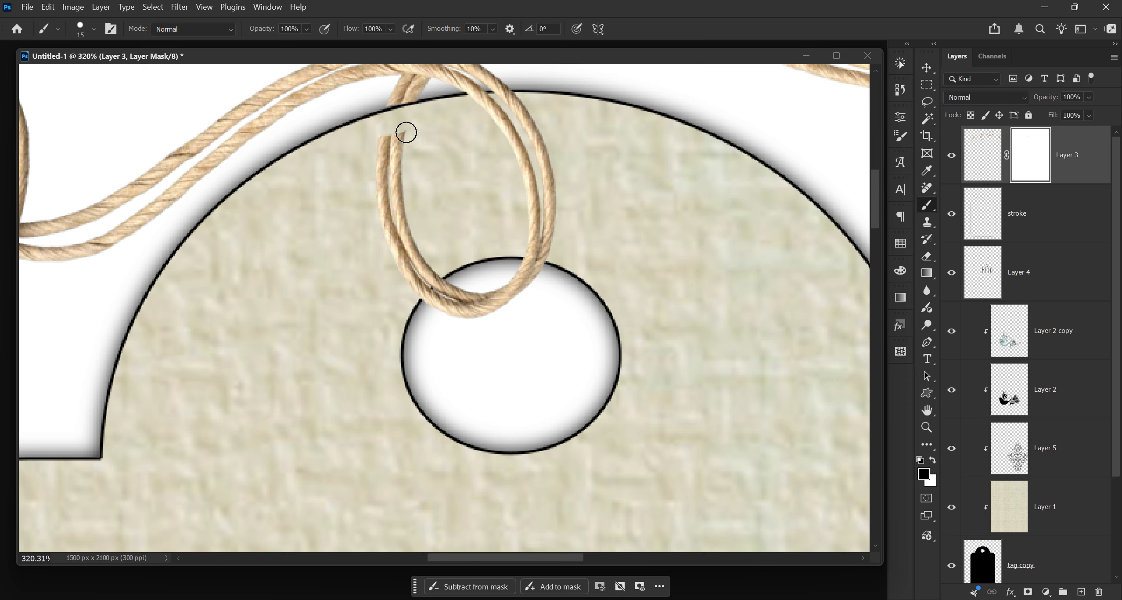
{"action": "mouse_move", "coordinate": [403, 128]}
{"action": "left_mouse_down"}
{"action": "mouse_move", "coordinate": [412, 154]}
{"action": "mouse_move", "coordinate": [401, 138]}
{"action": "mouse_move", "coordinate": [371, 153]}
{"action": "mouse_move", "coordinate": [379, 167]}
{"action": "mouse_move", "coordinate": [397, 163]}
{"action": "mouse_move", "coordinate": [366, 187]}
{"action": "mouse_move", "coordinate": [385, 192]}
{"action": "mouse_move", "coordinate": [416, 173]}
{"action": "mouse_move", "coordinate": [384, 212]}
{"action": "mouse_move", "coordinate": [405, 202]}
{"action": "mouse_move", "coordinate": [414, 226]}
{"action": "mouse_move", "coordinate": [380, 240]}
{"action": "mouse_move", "coordinate": [388, 257]}
{"action": "mouse_move", "coordinate": [418, 243]}
{"action": "mouse_move", "coordinate": [414, 279]}
{"action": "mouse_move", "coordinate": [428, 270]}
{"action": "mouse_move", "coordinate": [415, 281]}
{"action": "mouse_move", "coordinate": [436, 269]}
{"action": "left_mouse_up"}
{"action": "scroll", "coordinate": [436, 269], "scroll_direction": "up", "scroll_amount": 5}
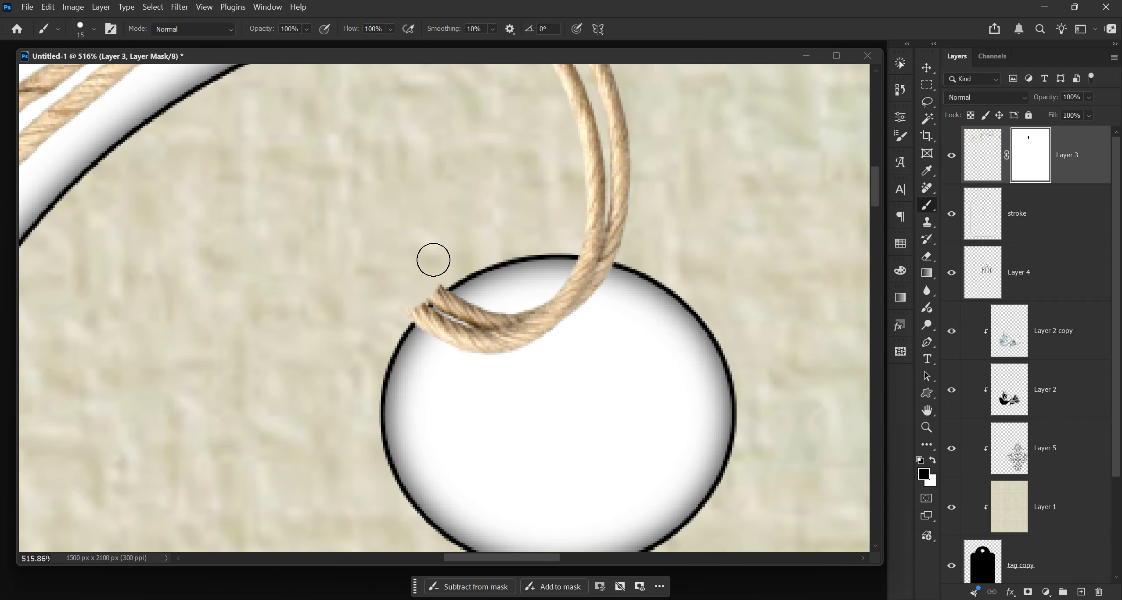
{"action": "scroll", "coordinate": [431, 271], "scroll_direction": "up", "scroll_amount": 3}
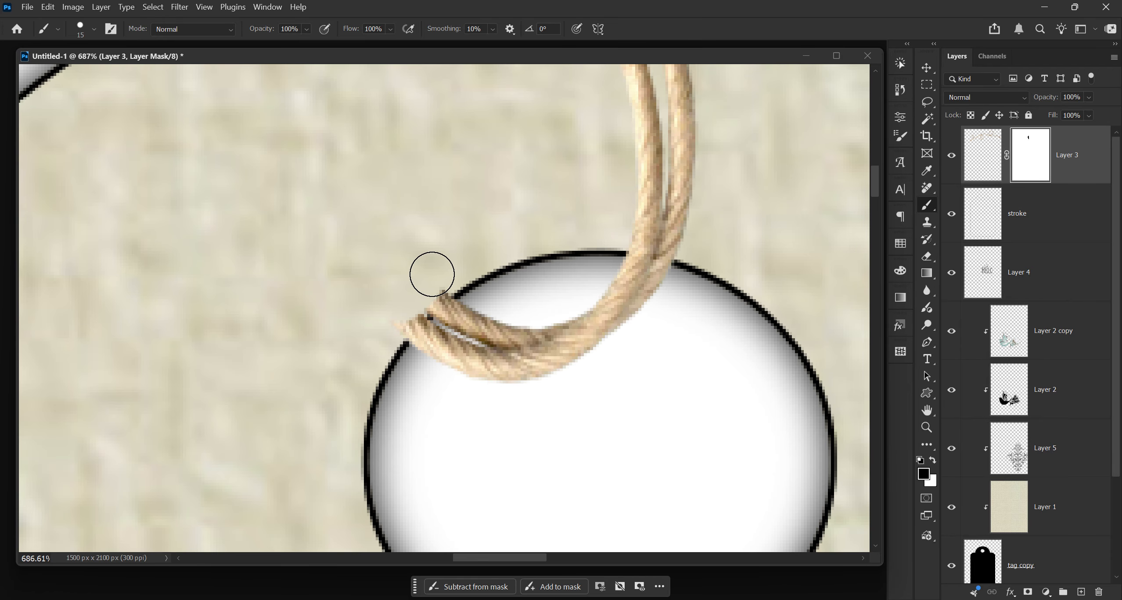
Reduce the brush to 8 px and mask the cut string ends neatly along the hole's edge.
{"action": "key", "text": "bracketleft"}
{"action": "key", "text": "bracketleft"}
{"action": "key", "text": "bracketleft"}
{"action": "key", "text": "bracketleft"}
{"action": "key", "text": "bracketleft"}
{"action": "key", "text": "bracketleft"}
{"action": "key", "text": "bracketleft"}
{"action": "mouse_move", "coordinate": [443, 286]}
{"action": "left_mouse_down"}
{"action": "mouse_move", "coordinate": [401, 320]}
{"action": "mouse_move", "coordinate": [408, 300]}
{"action": "mouse_move", "coordinate": [395, 330]}
{"action": "mouse_move", "coordinate": [446, 288]}
{"action": "mouse_move", "coordinate": [399, 332]}
{"action": "mouse_move", "coordinate": [405, 320]}
{"action": "left_mouse_up"}
{"action": "scroll", "coordinate": [351, 213], "scroll_direction": "down", "scroll_amount": 3}
{"action": "scroll", "coordinate": [362, 217], "scroll_direction": "down", "scroll_amount": 4}
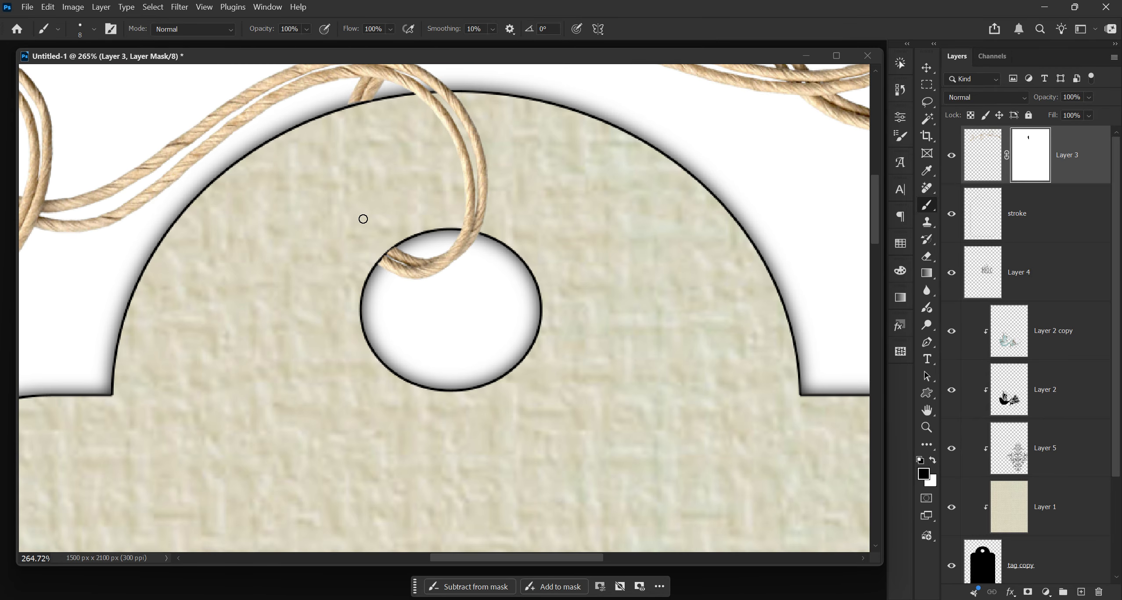
{"action": "scroll", "coordinate": [363, 219], "scroll_direction": "down", "scroll_amount": 2}
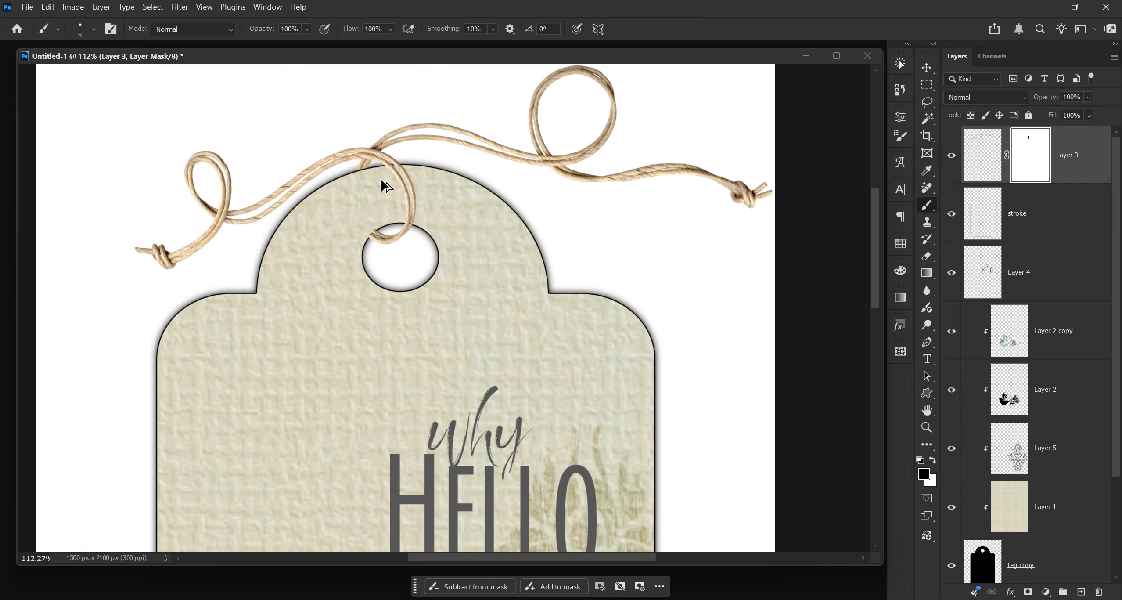
Undo the brush strokes on the Layer 3 mask to restore the whole string loop.
{"action": "key", "text": "ctrl+z"}
{"action": "key", "text": "ctrl+z"}
{"action": "key", "text": "ctrl+z"}
{"action": "scroll", "coordinate": [409, 179], "scroll_direction": "up", "scroll_amount": 3}
{"action": "scroll", "coordinate": [408, 179], "scroll_direction": "up", "scroll_amount": 2}
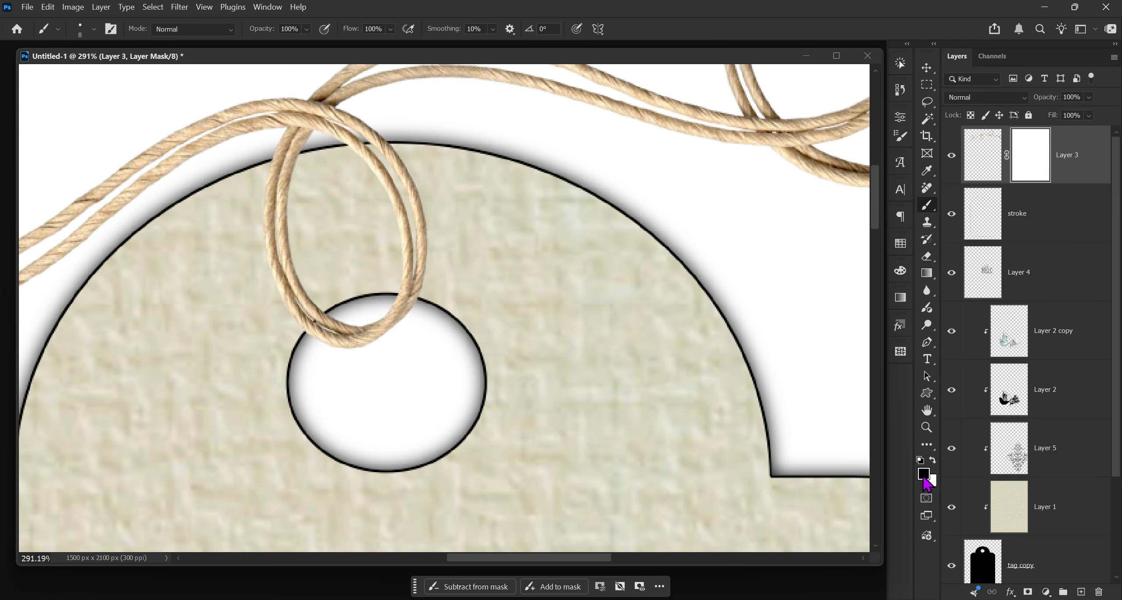
{"action": "scroll", "coordinate": [414, 167], "scroll_direction": "up", "scroll_amount": 2}
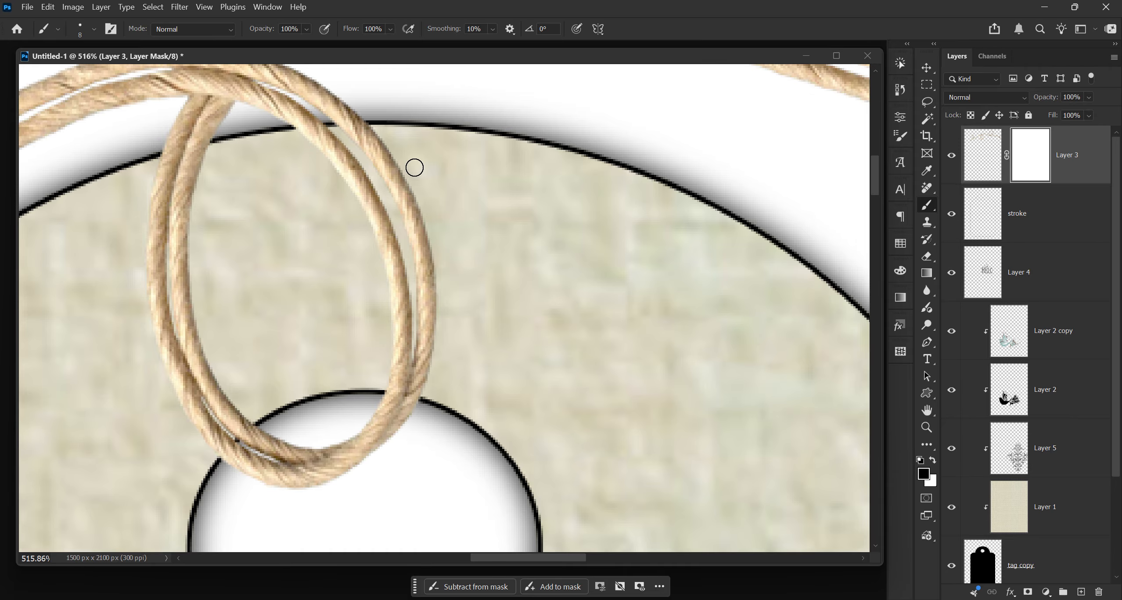
Mask out the right side of the string loop on Layer 3 from the tag's upper edge down to the hole's edge.
{"action": "scroll", "coordinate": [414, 167], "scroll_direction": "up", "scroll_amount": 2}
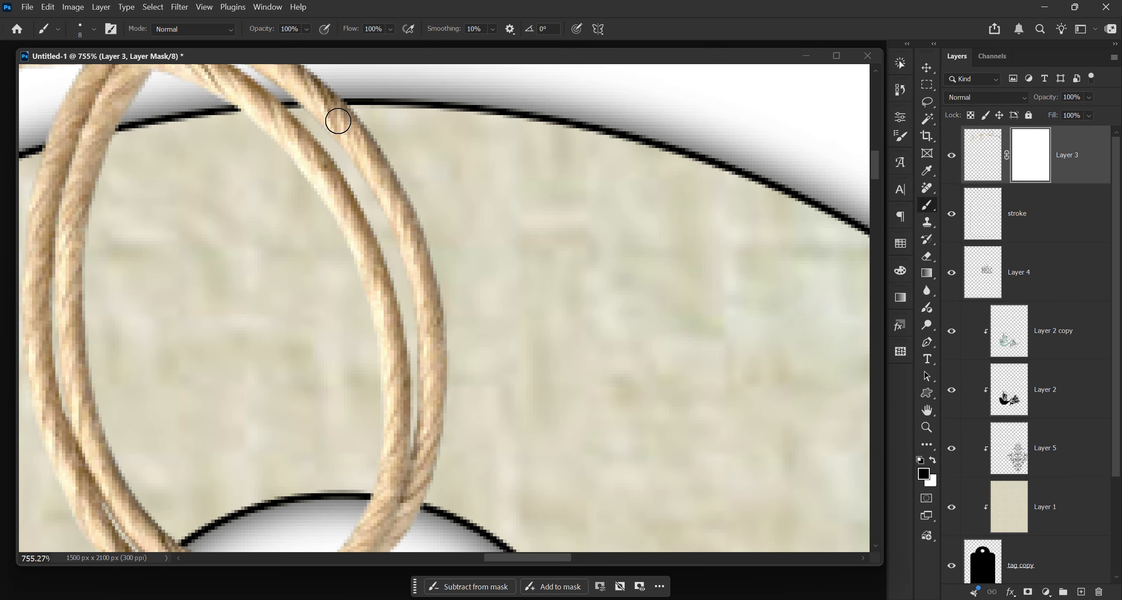
{"action": "mouse_move", "coordinate": [360, 123]}
{"action": "left_mouse_down"}
{"action": "mouse_move", "coordinate": [243, 121]}
{"action": "mouse_move", "coordinate": [341, 117]}
{"action": "mouse_move", "coordinate": [353, 118]}
{"action": "mouse_move", "coordinate": [238, 123]}
{"action": "mouse_move", "coordinate": [349, 146]}
{"action": "mouse_move", "coordinate": [247, 151]}
{"action": "mouse_move", "coordinate": [353, 146]}
{"action": "mouse_move", "coordinate": [266, 163]}
{"action": "mouse_move", "coordinate": [392, 164]}
{"action": "mouse_move", "coordinate": [316, 181]}
{"action": "mouse_move", "coordinate": [471, 188]}
{"action": "mouse_move", "coordinate": [306, 194]}
{"action": "mouse_move", "coordinate": [472, 231]}
{"action": "mouse_move", "coordinate": [313, 225]}
{"action": "mouse_move", "coordinate": [375, 209]}
{"action": "mouse_move", "coordinate": [443, 250]}
{"action": "mouse_move", "coordinate": [349, 254]}
{"action": "mouse_move", "coordinate": [418, 276]}
{"action": "mouse_move", "coordinate": [347, 301]}
{"action": "mouse_move", "coordinate": [426, 303]}
{"action": "mouse_move", "coordinate": [449, 333]}
{"action": "mouse_move", "coordinate": [393, 340]}
{"action": "mouse_move", "coordinate": [454, 362]}
{"action": "mouse_move", "coordinate": [381, 373]}
{"action": "mouse_move", "coordinate": [470, 392]}
{"action": "mouse_move", "coordinate": [381, 403]}
{"action": "mouse_move", "coordinate": [399, 399]}
{"action": "mouse_move", "coordinate": [473, 225]}
{"action": "left_mouse_up"}
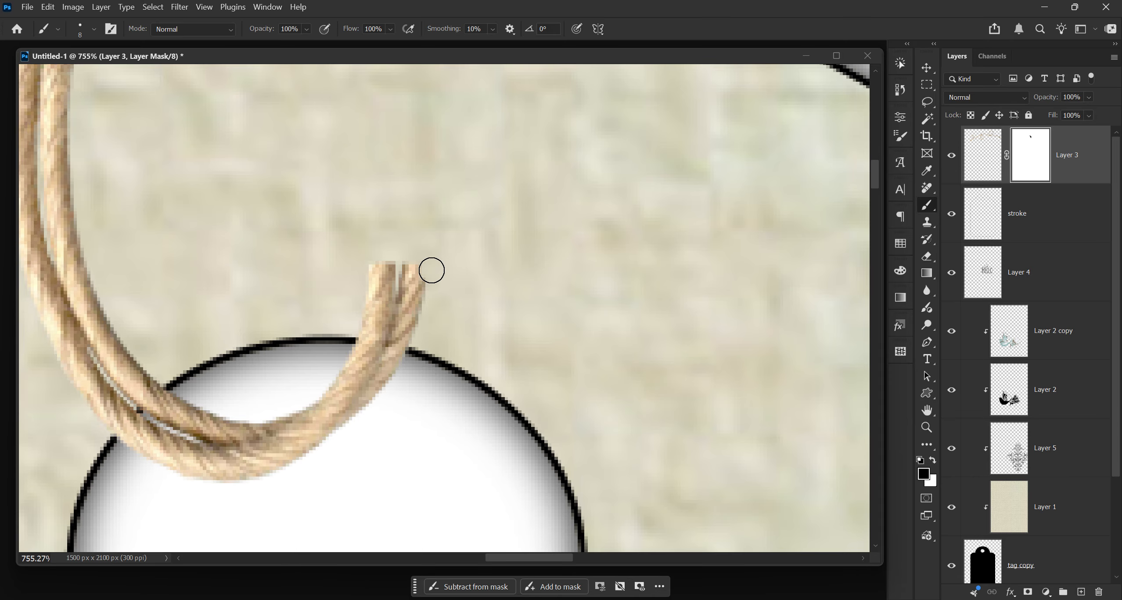
{"action": "mouse_move", "coordinate": [432, 270]}
{"action": "left_mouse_down"}
{"action": "mouse_move", "coordinate": [366, 268]}
{"action": "mouse_move", "coordinate": [420, 278]}
{"action": "mouse_move", "coordinate": [433, 295]}
{"action": "mouse_move", "coordinate": [364, 293]}
{"action": "mouse_move", "coordinate": [436, 315]}
{"action": "mouse_move", "coordinate": [361, 309]}
{"action": "mouse_move", "coordinate": [413, 329]}
{"action": "mouse_move", "coordinate": [358, 326]}
{"action": "mouse_move", "coordinate": [422, 338]}
{"action": "mouse_move", "coordinate": [352, 326]}
{"action": "mouse_move", "coordinate": [416, 328]}
{"action": "left_mouse_up"}
{"action": "scroll", "coordinate": [421, 311], "scroll_direction": "down", "scroll_amount": 4}
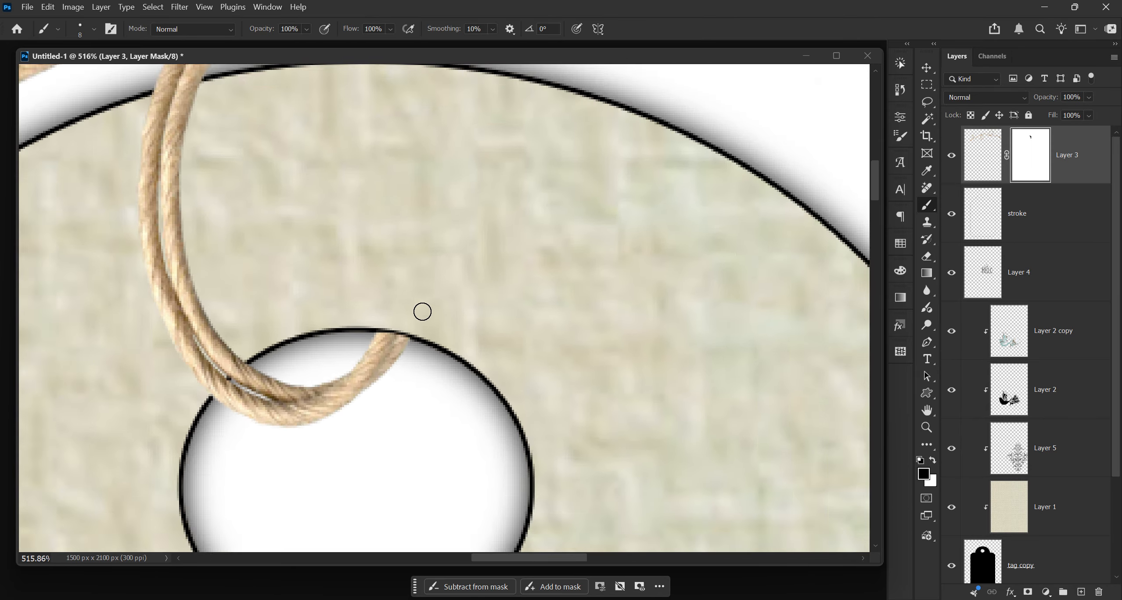
{"action": "scroll", "coordinate": [422, 311], "scroll_direction": "down", "scroll_amount": 6}
{"action": "scroll", "coordinate": [426, 312], "scroll_direction": "down", "scroll_amount": 3}
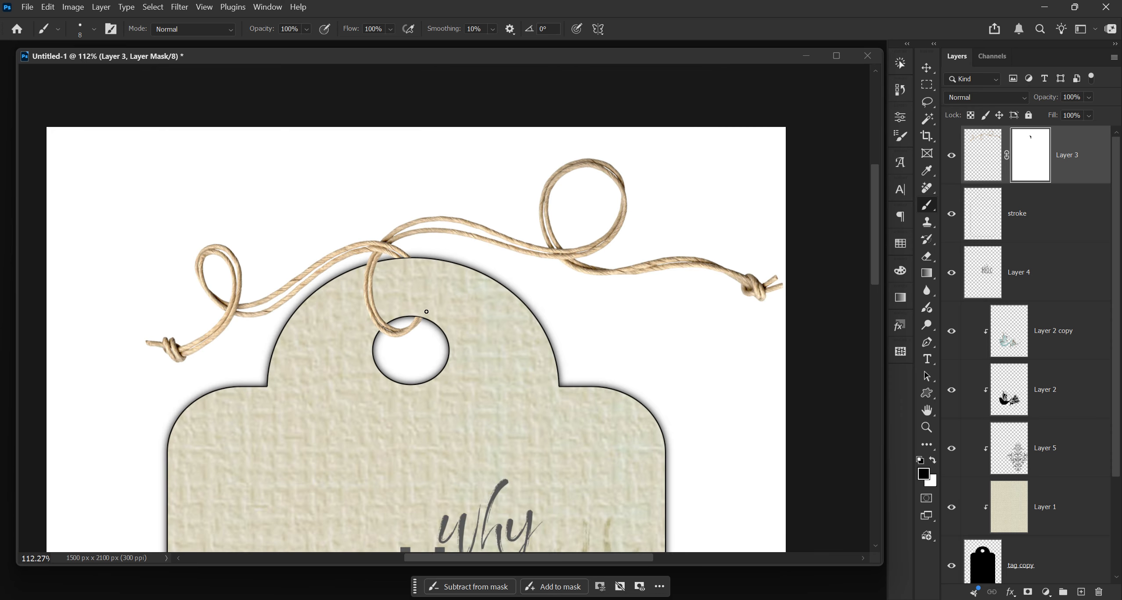
{"action": "scroll", "coordinate": [426, 311], "scroll_direction": "down", "scroll_amount": 1}
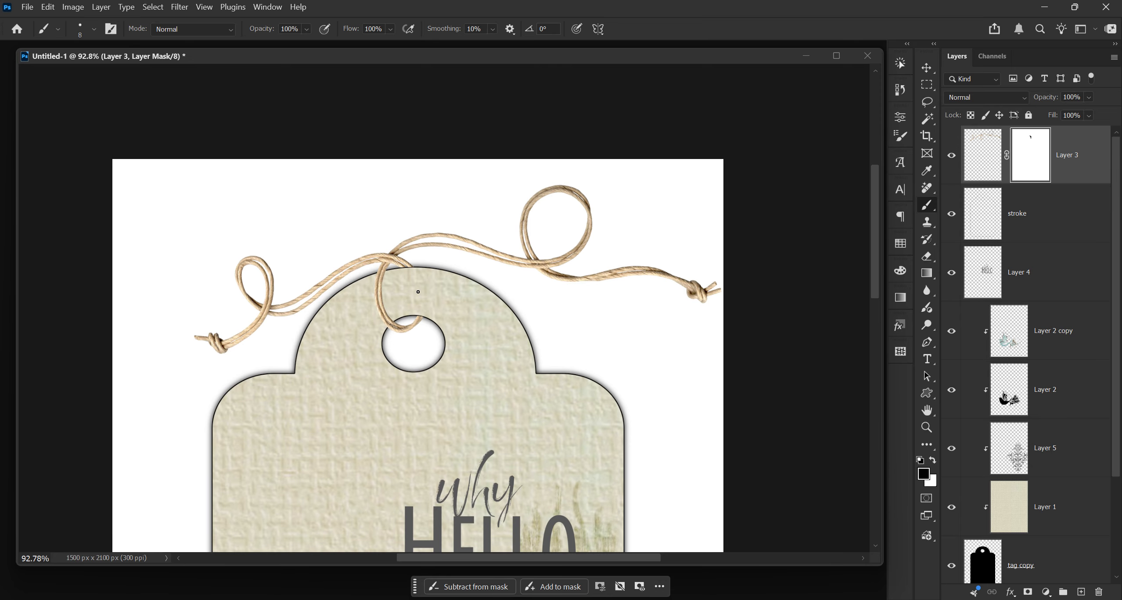
{"action": "scroll", "coordinate": [418, 291], "scroll_direction": "down", "scroll_amount": 2}
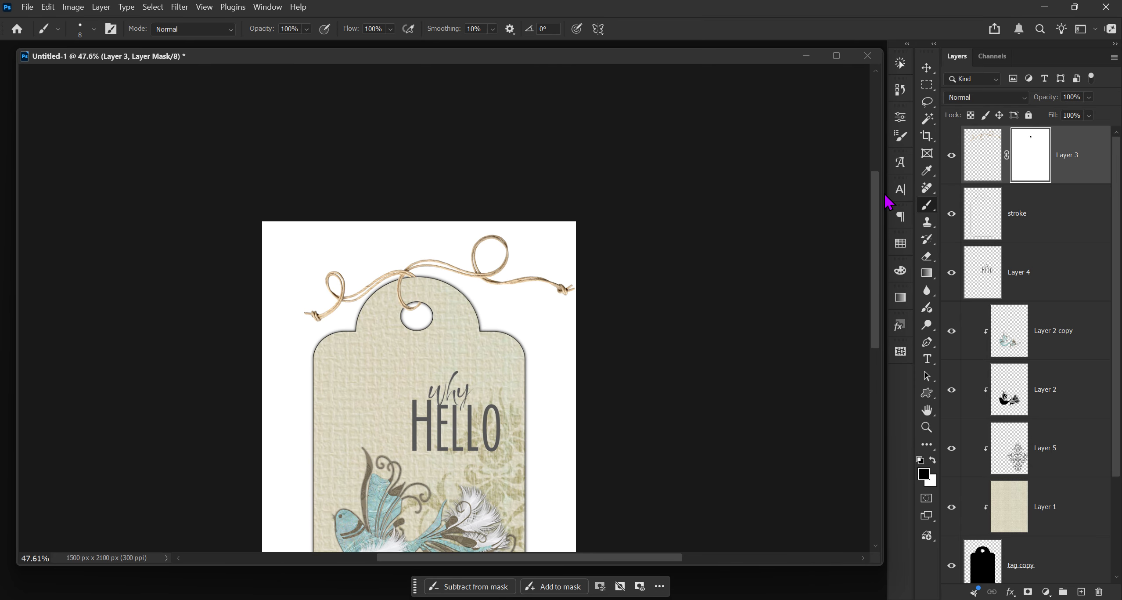
{"action": "left_click_drag", "start_coordinate": [875, 200], "coordinate": [874, 248]}
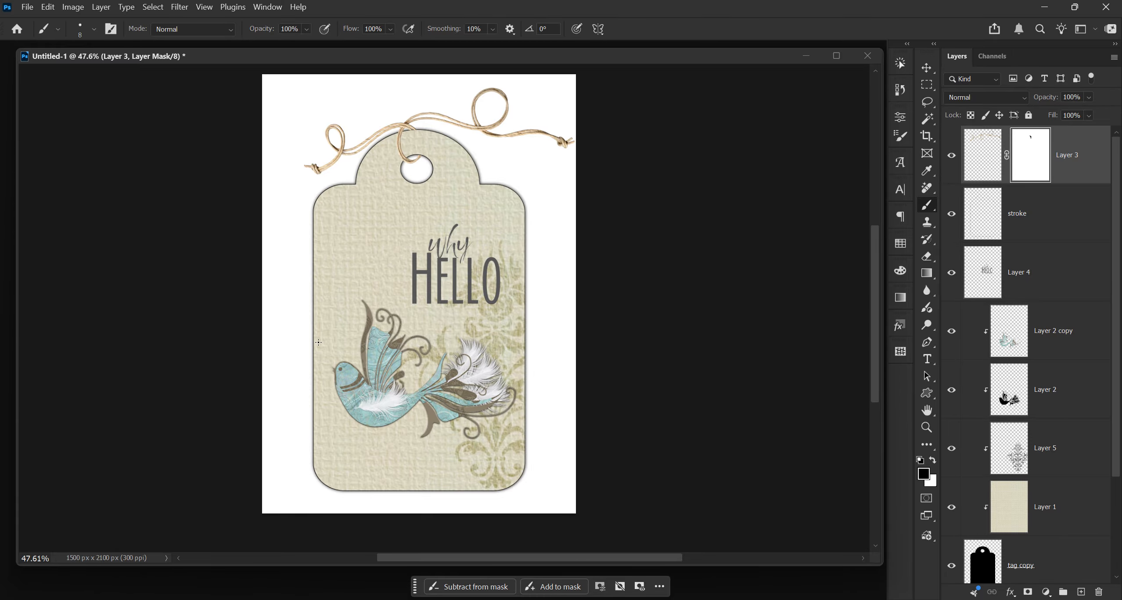
Start saving the tag design under a new file with PNG as the file format.
{"action": "left_click", "coordinate": [27, 7]}
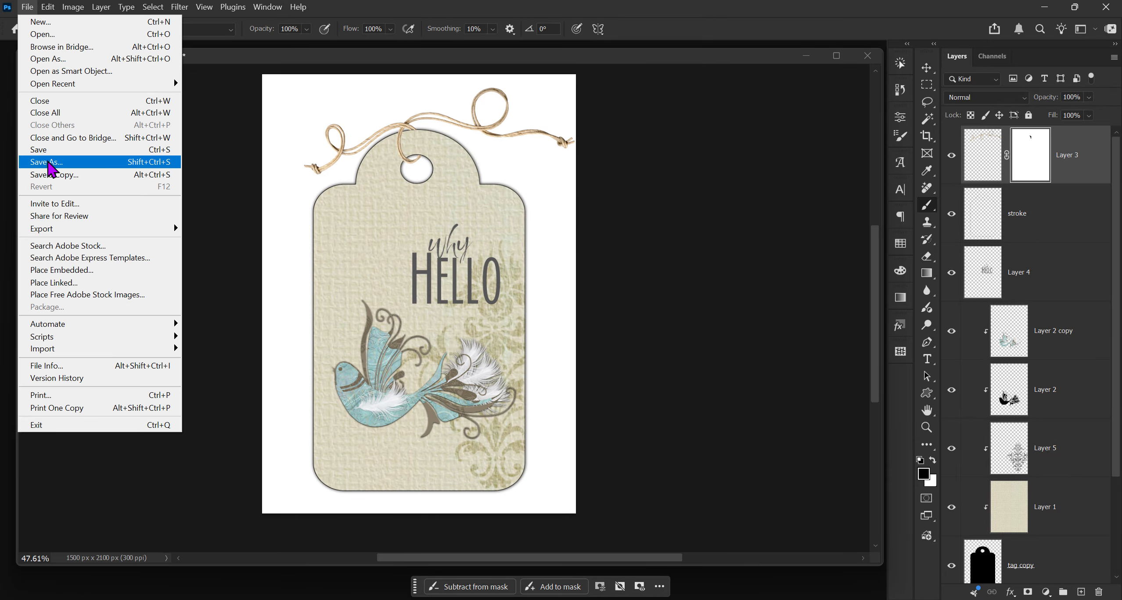
{"action": "left_click", "coordinate": [46, 162]}
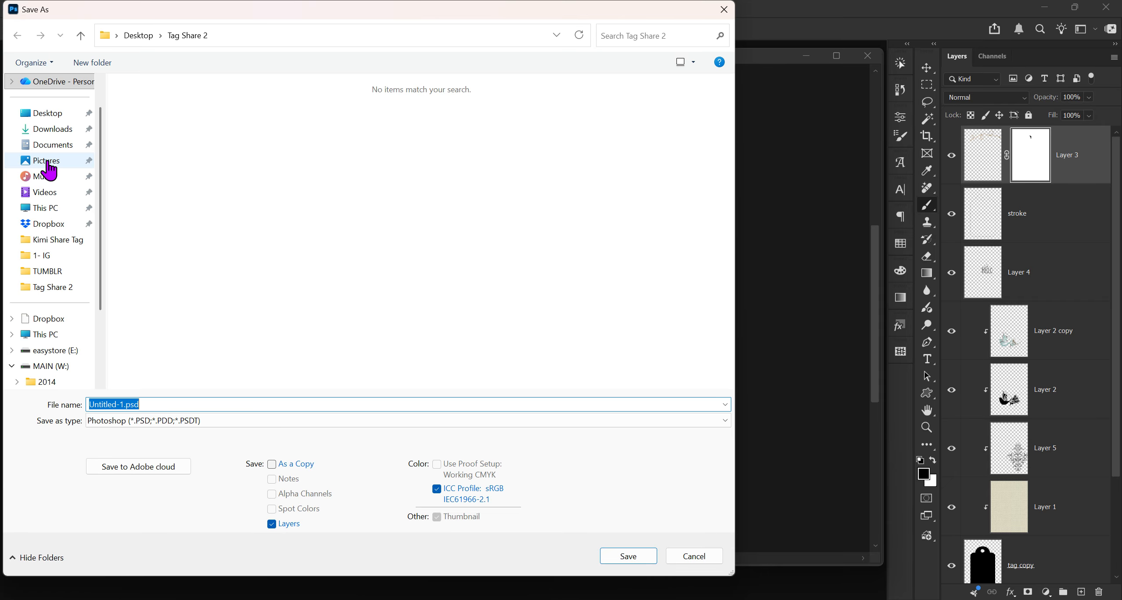
{"action": "left_click", "coordinate": [184, 420]}
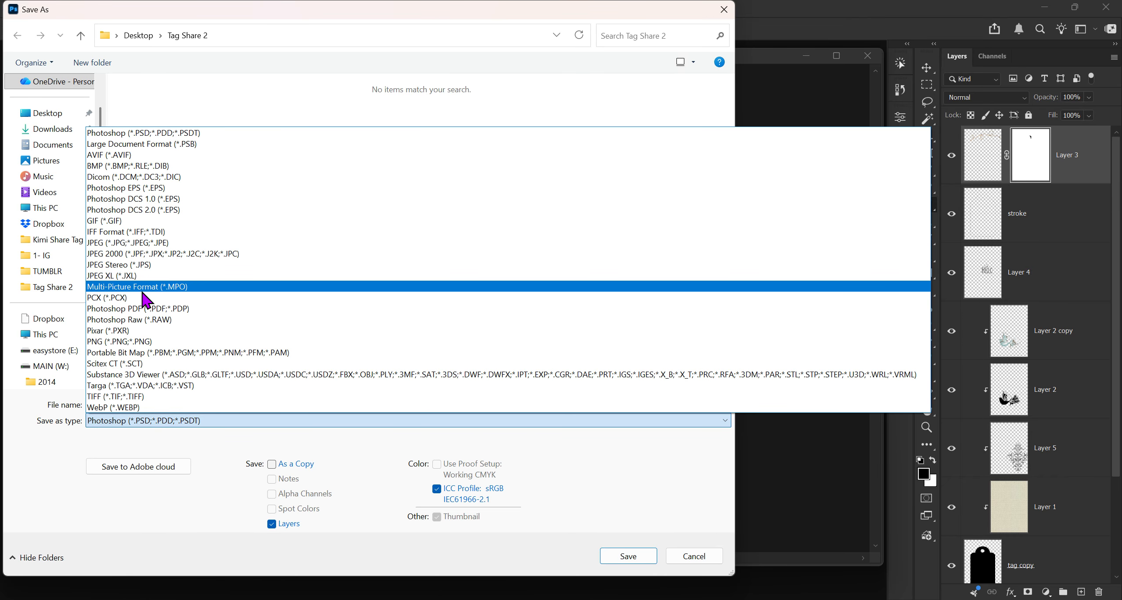
{"action": "left_click", "coordinate": [148, 341]}
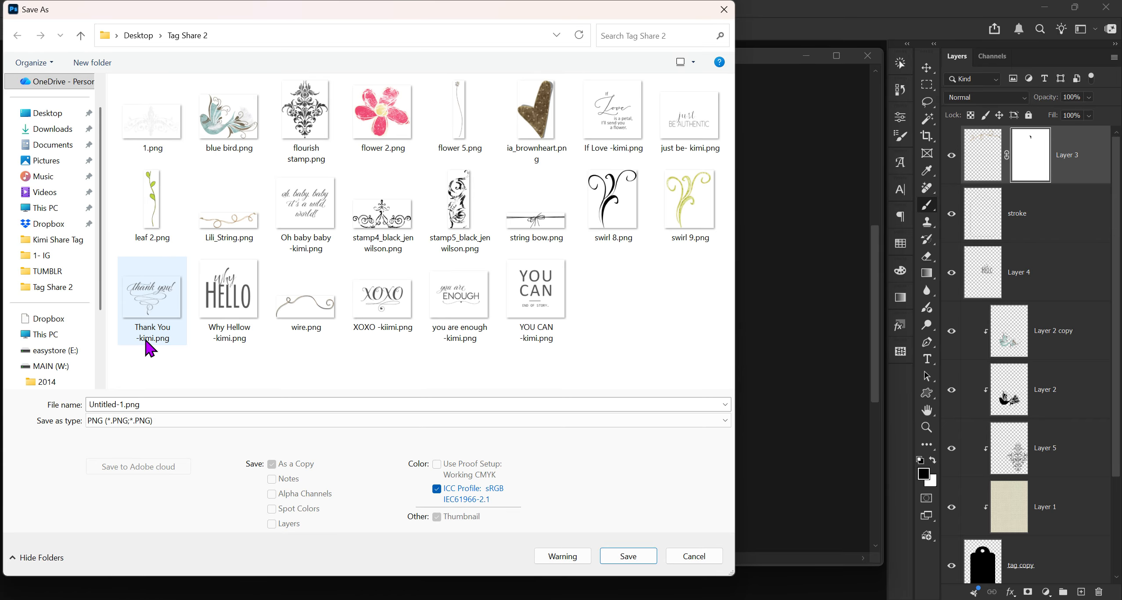
Save the PNG to the Desktop as "kiimi tag 3" with the large file size (fastest saving) option.
{"action": "left_click", "coordinate": [43, 115]}
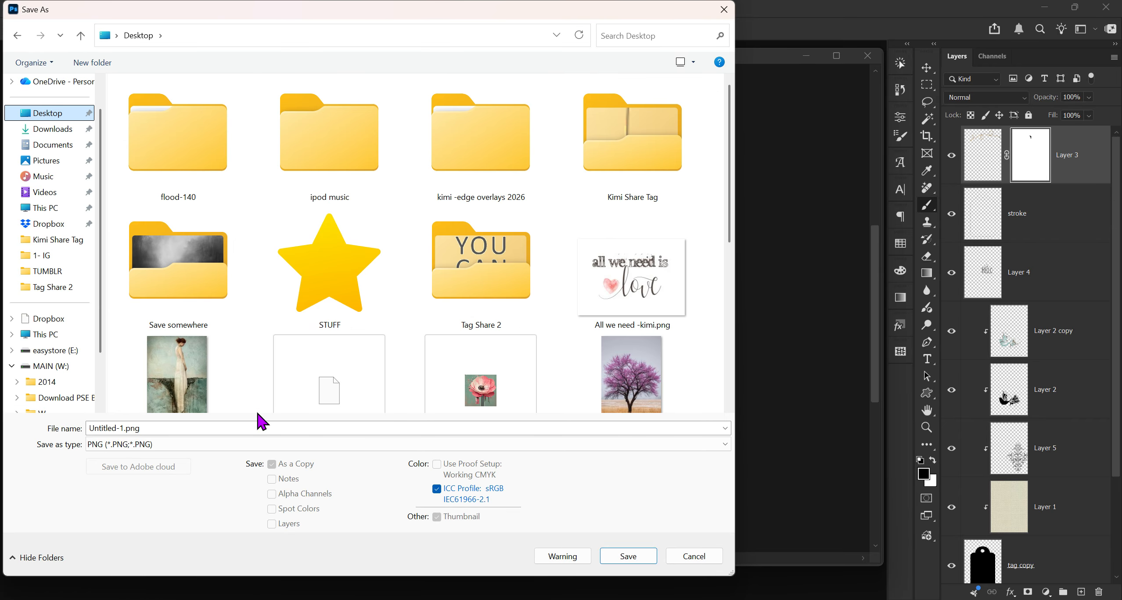
{"action": "left_click", "coordinate": [200, 426]}
{"action": "type", "text": "k"}
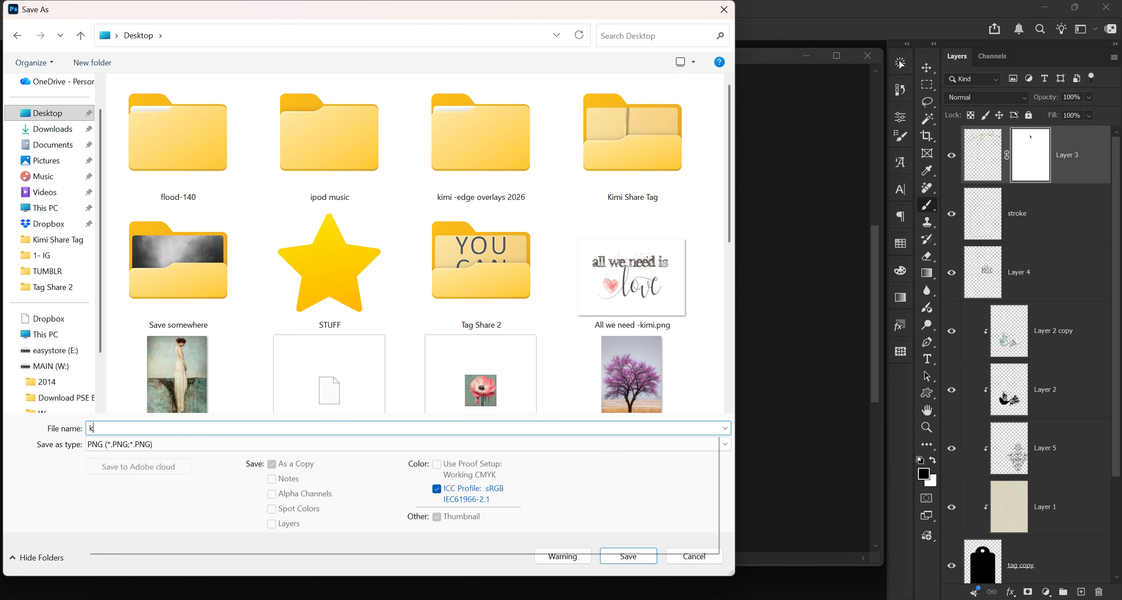
{"action": "type", "text": "iimi t"}
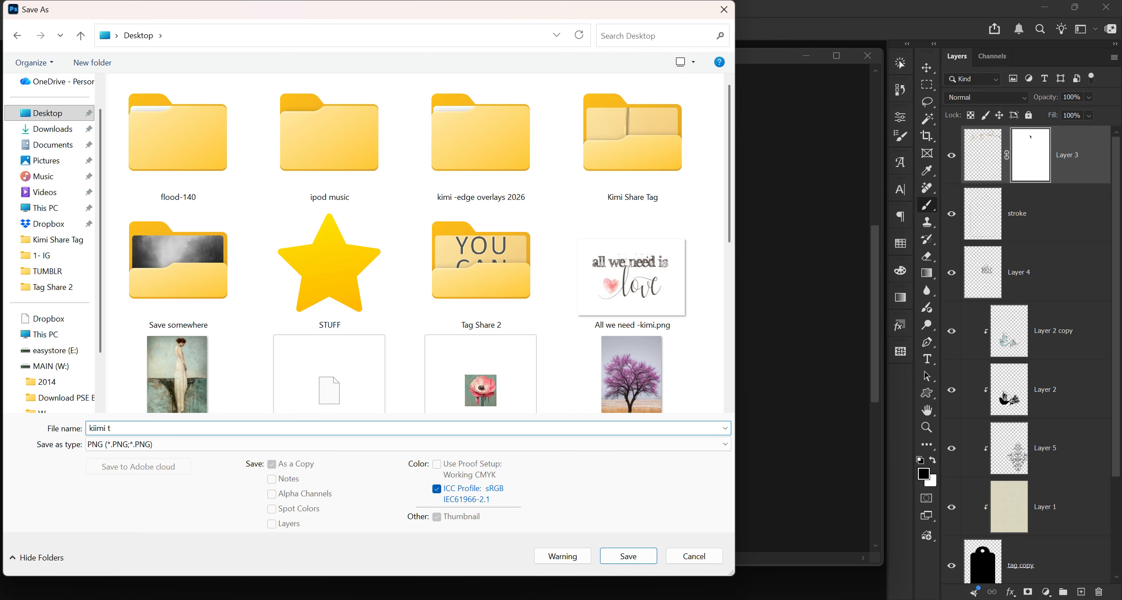
{"action": "type", "text": "ag 3"}
{"action": "left_click", "coordinate": [623, 556]}
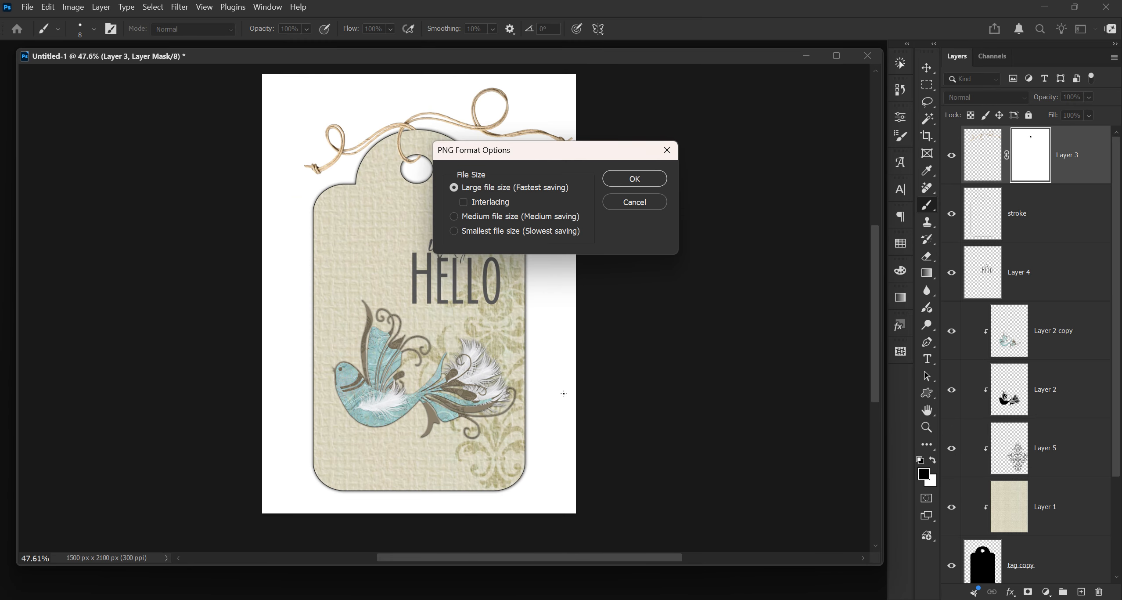
{"action": "left_click", "coordinate": [631, 181]}
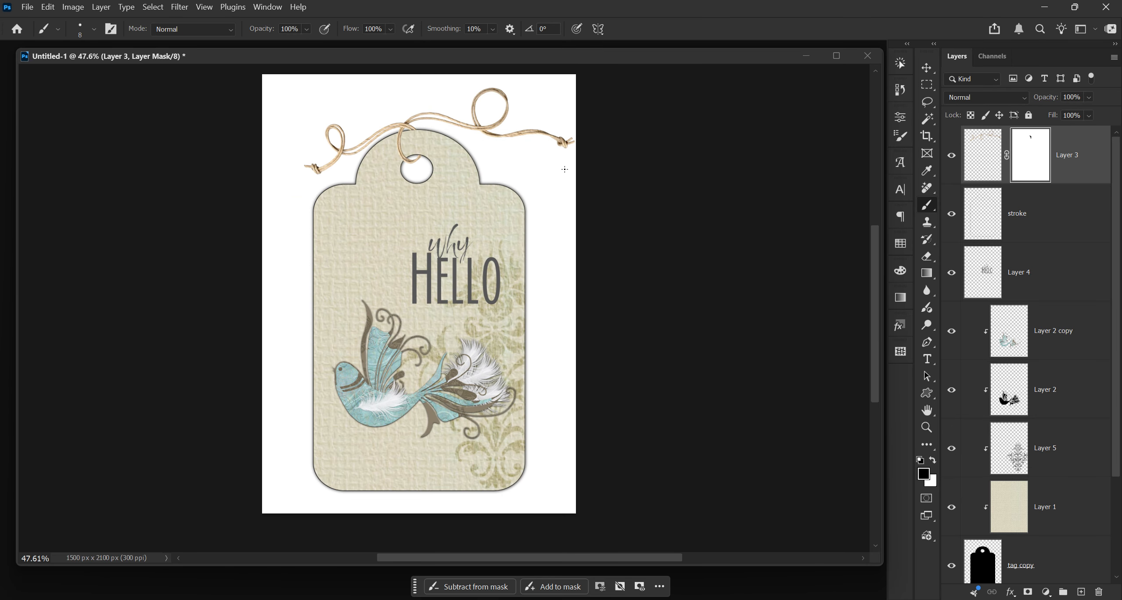